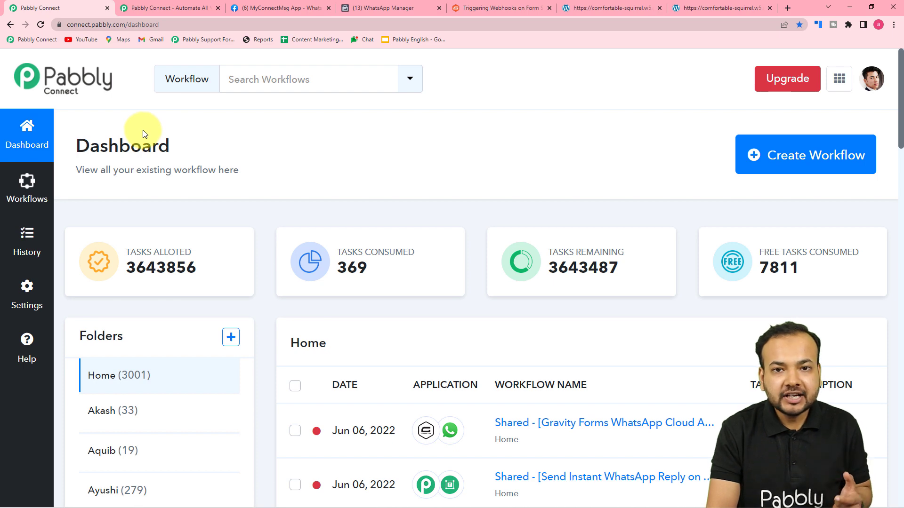
click(140, 4)
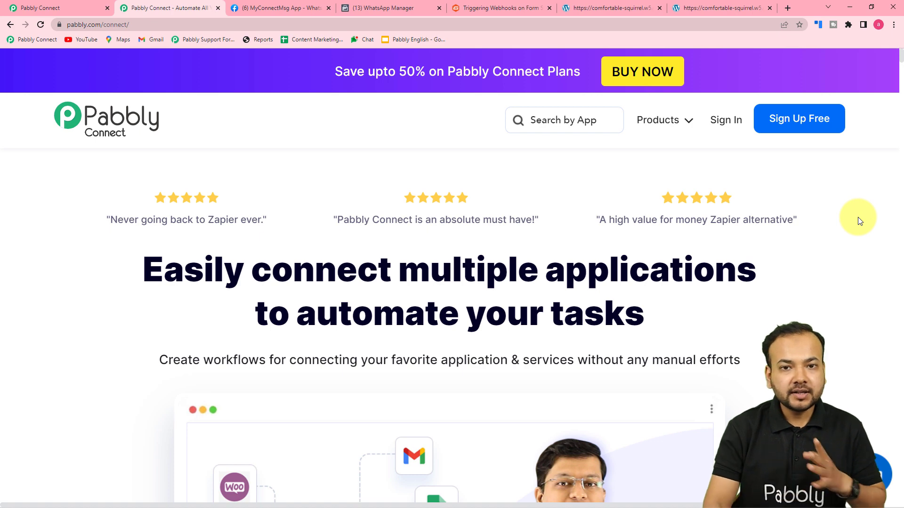
click(77, 7)
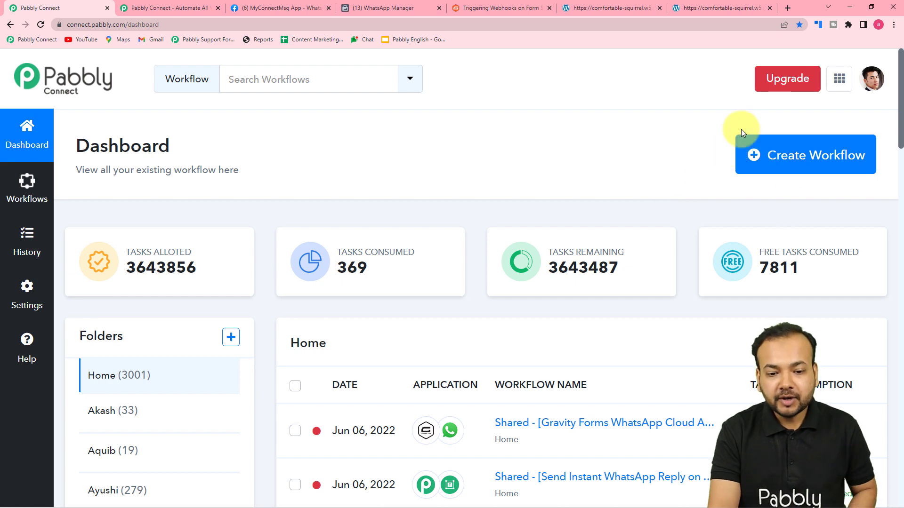
Step: Create a new workflow named "Gravity Forms to WhatsApp Messages"
click(806, 159)
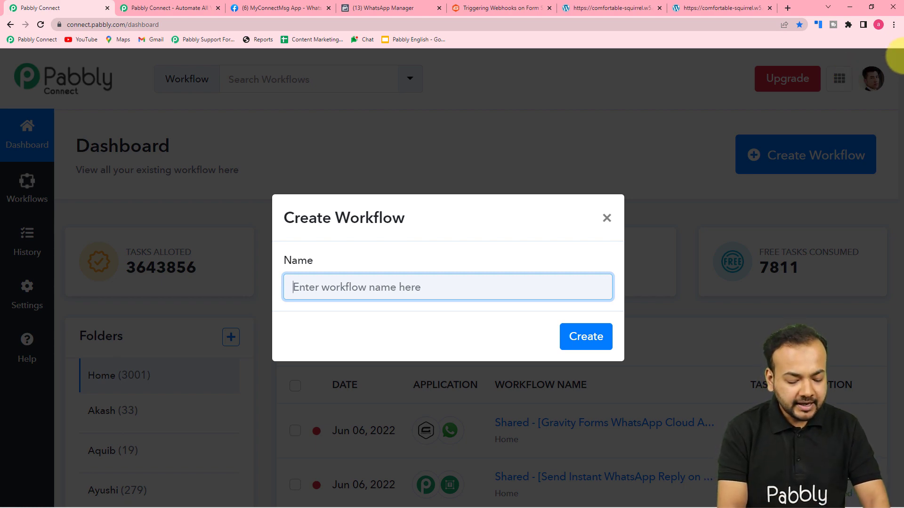
text(Gravity Forms t)
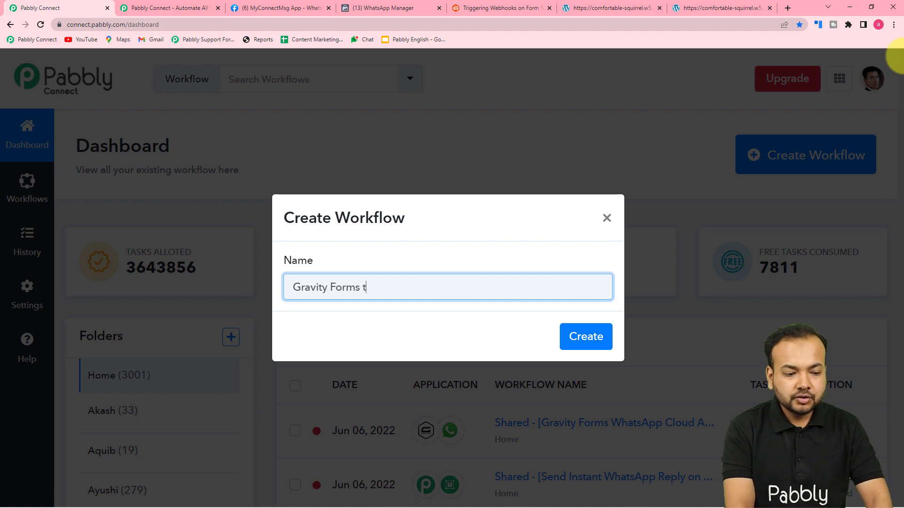
text(o WhatsApp)
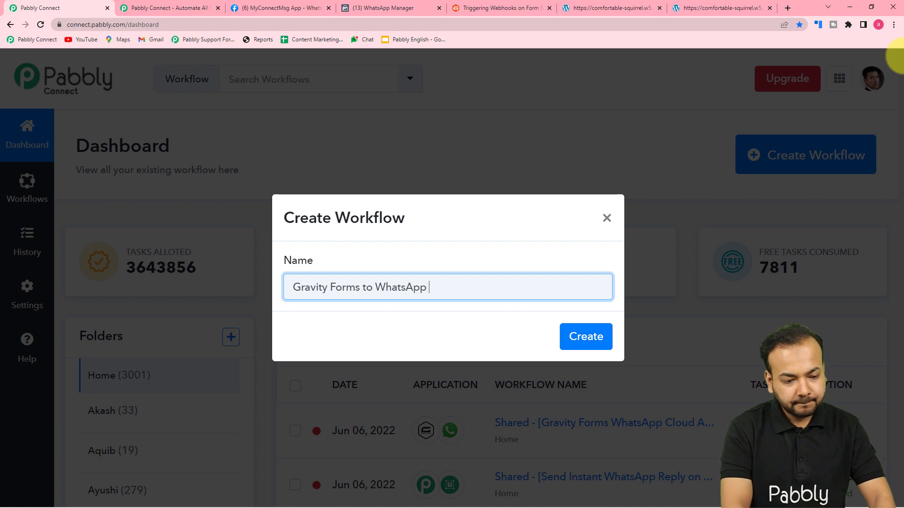
text( Messages)
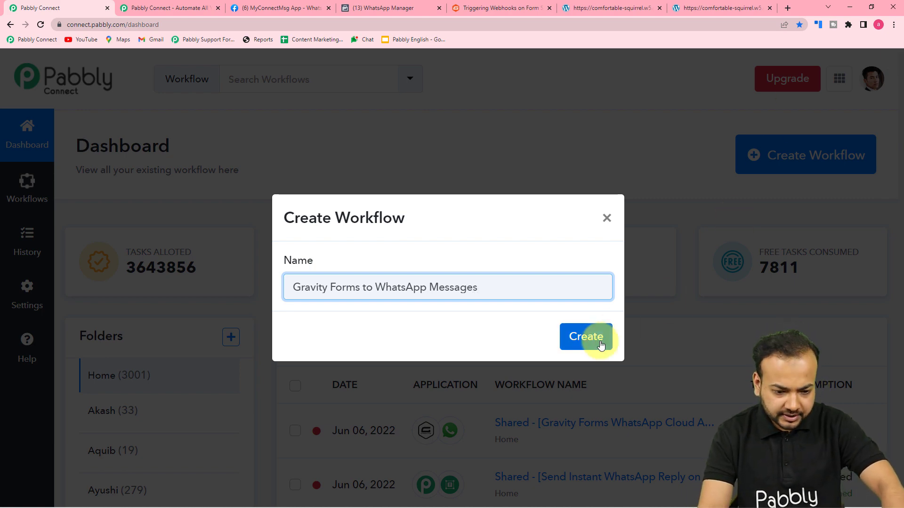
click(586, 337)
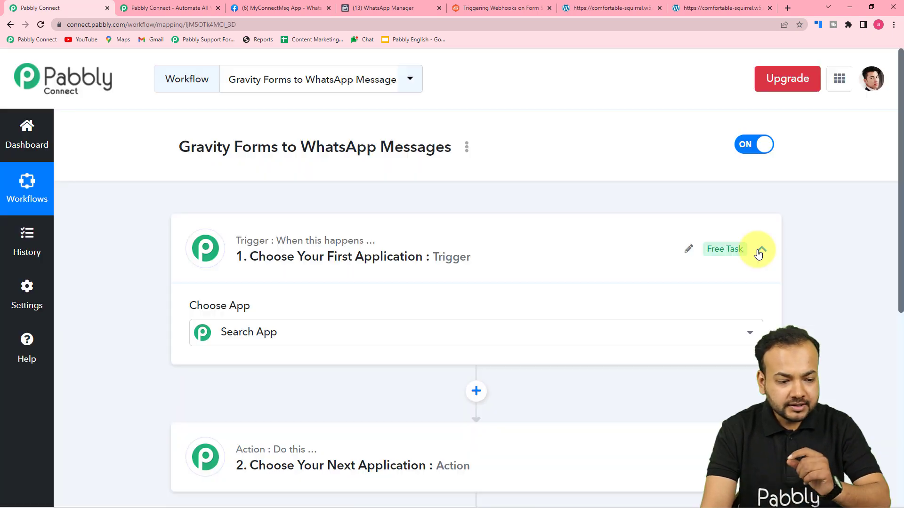
Step: Set the workflow's trigger app to Gravity Forms with New Response as the trigger event
click(760, 250)
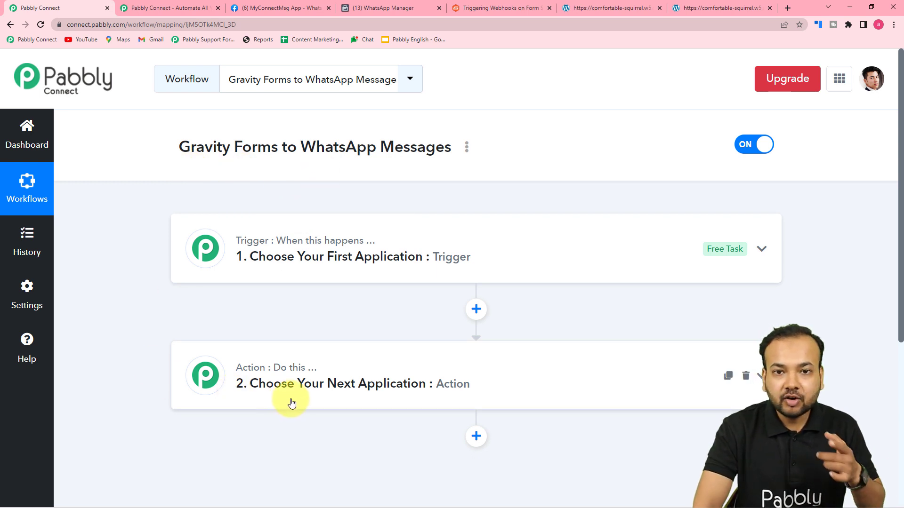
click(323, 271)
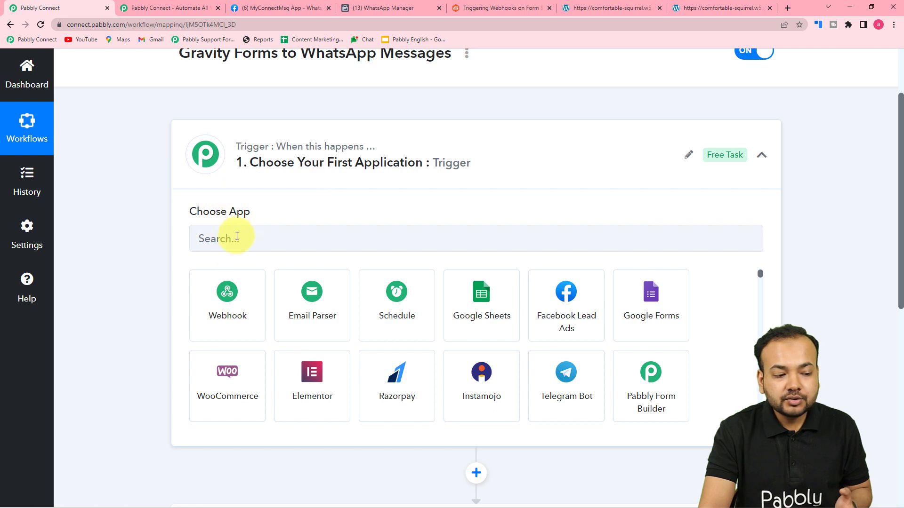
click(287, 238)
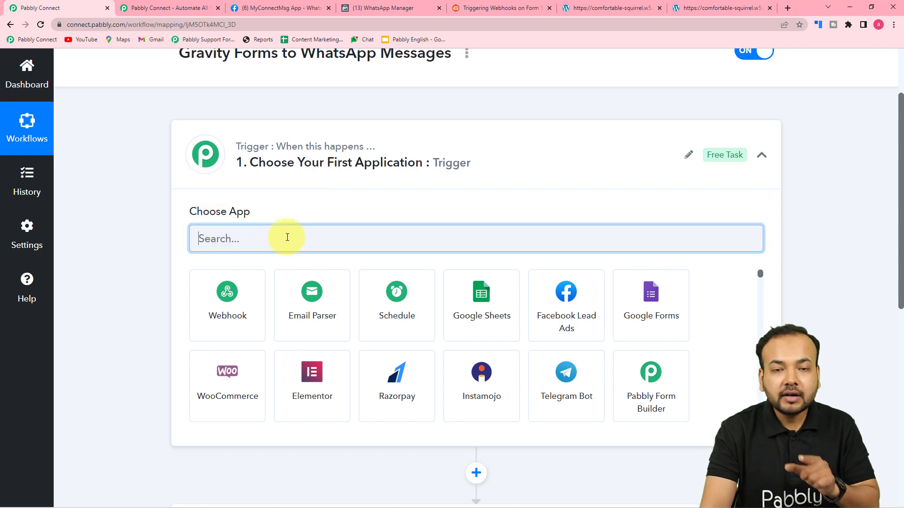
text(grav)
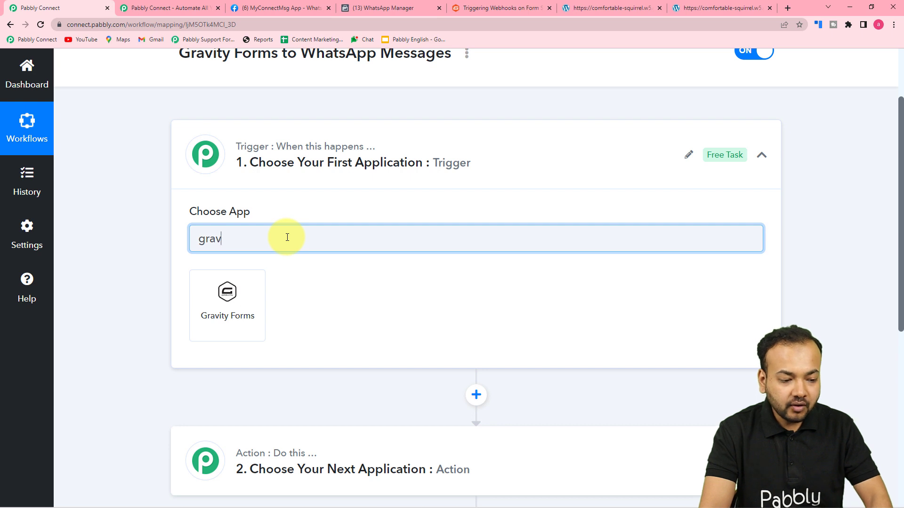
click(234, 322)
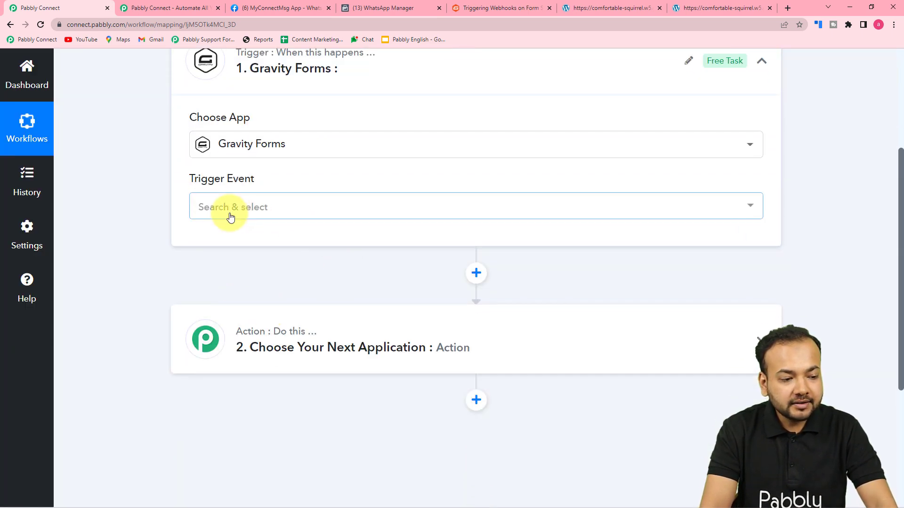
click(230, 216)
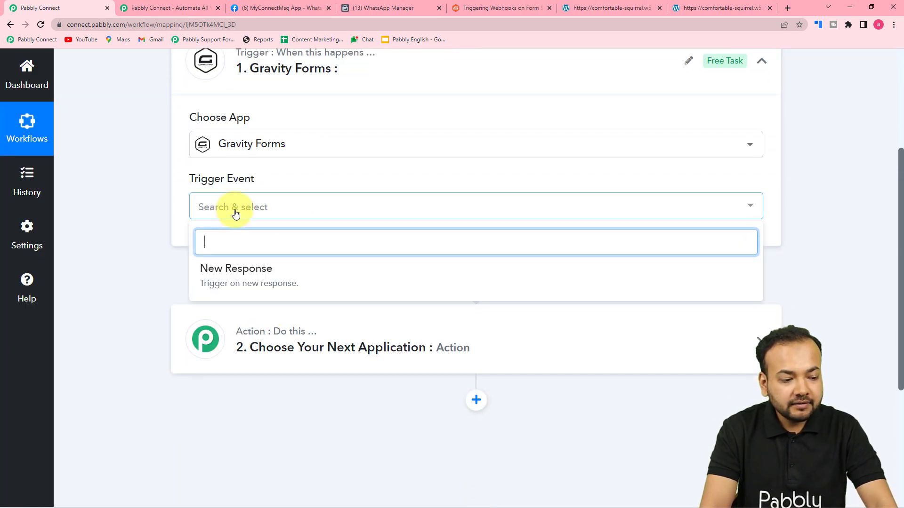
click(261, 282)
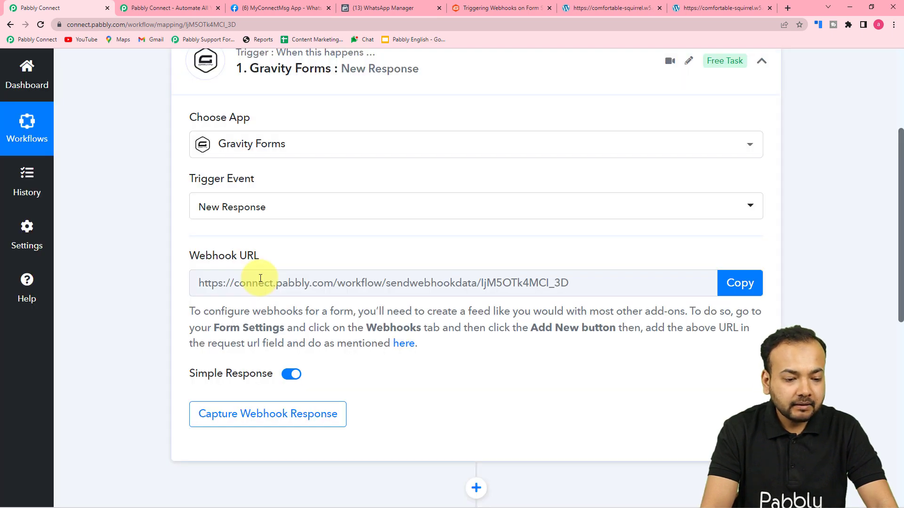
scroll(264, 282, down, 1)
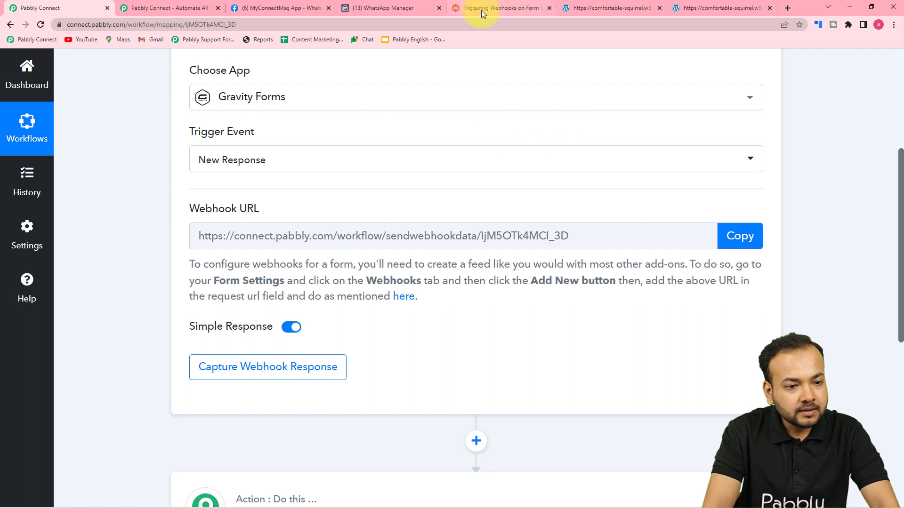
Step: Switch to the Gravity Forms demo site and examine the contact form's heading, input fields and form options
click(605, 9)
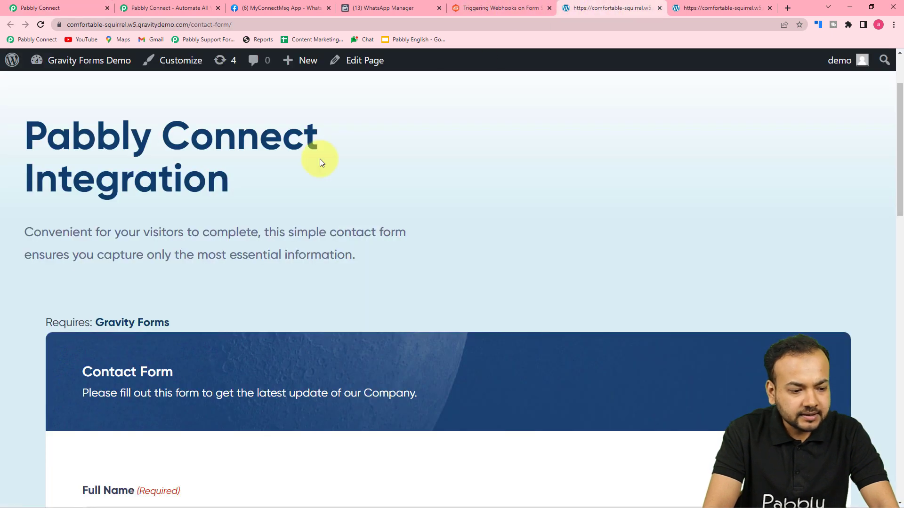
scroll(333, 238, down, 4)
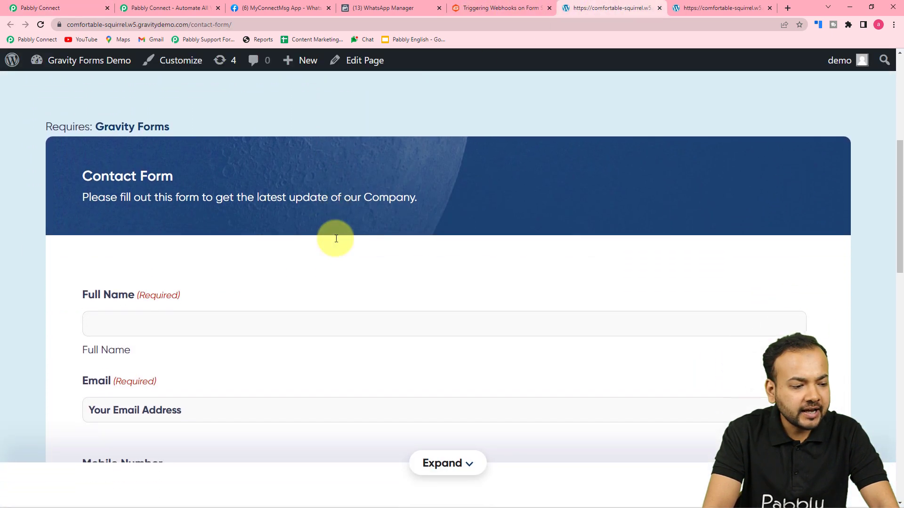
scroll(336, 239, down, 2)
scroll(441, 328, down, 1)
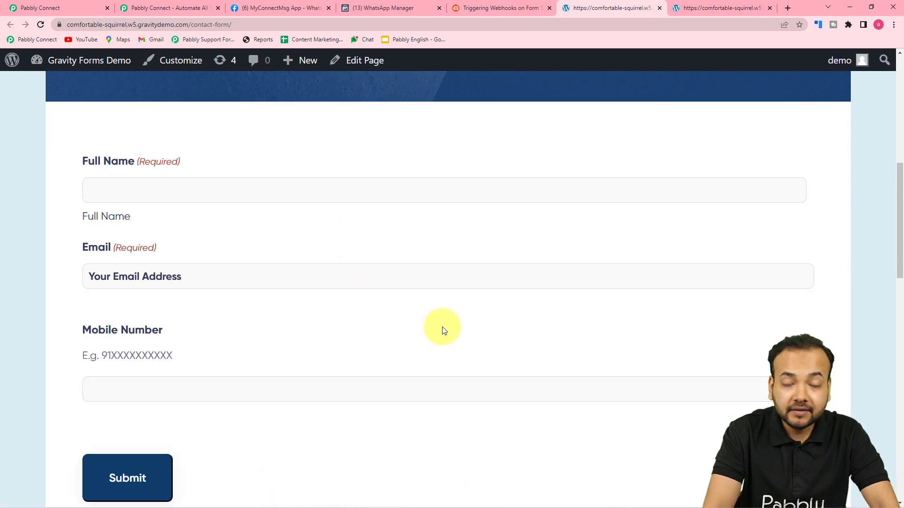
scroll(442, 329, up, 3)
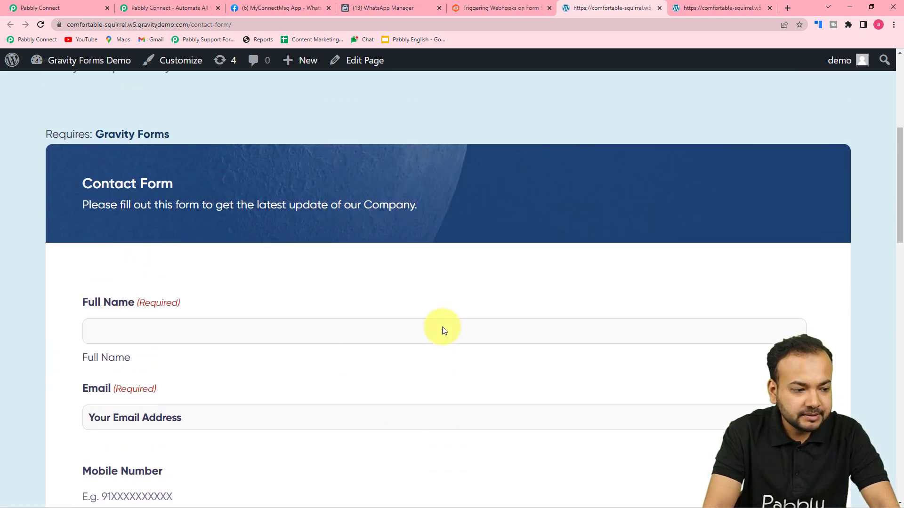
scroll(444, 331, down, 5)
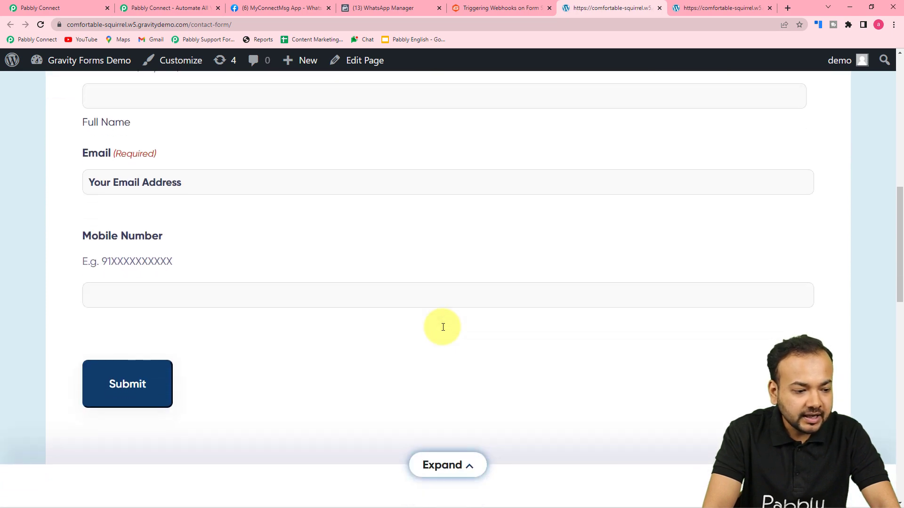
scroll(443, 327, down, 3)
scroll(408, 302, down, 2)
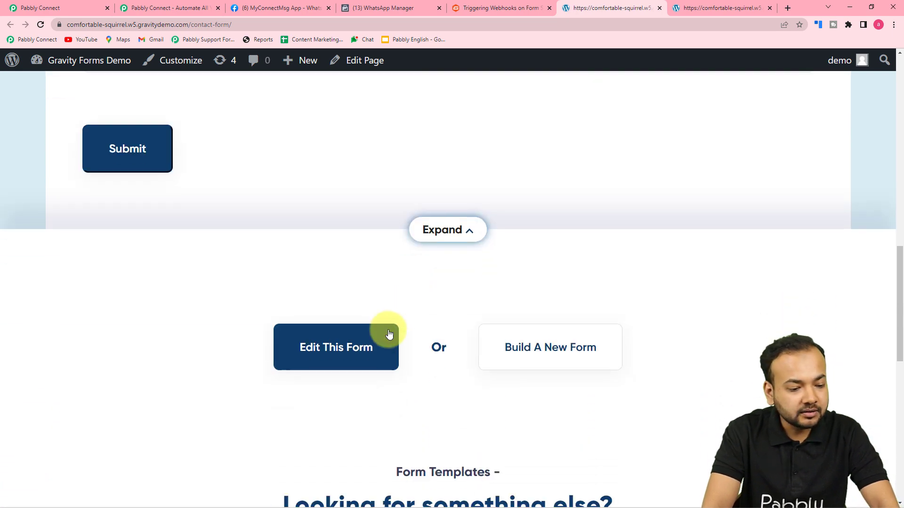
Step: Open the contact form for editing and go to the Webhooks section of its form settings
click(334, 343)
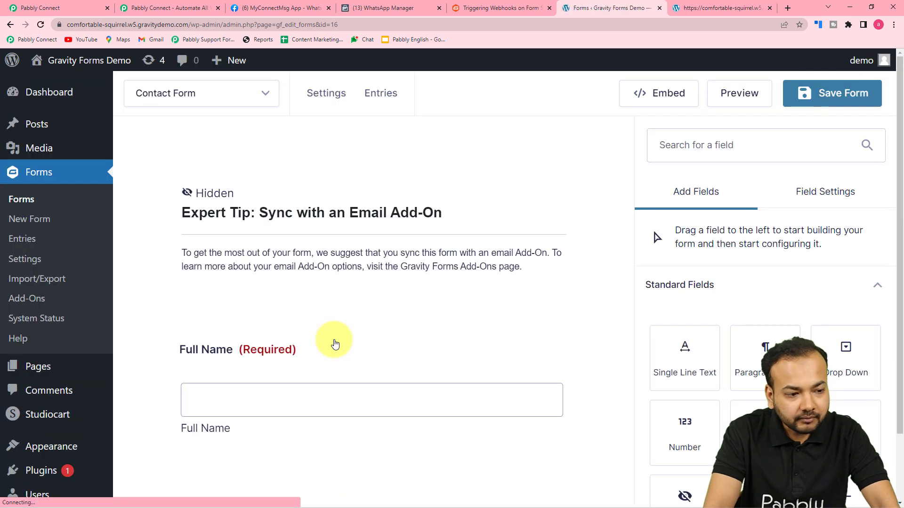
mouse_move(325, 94)
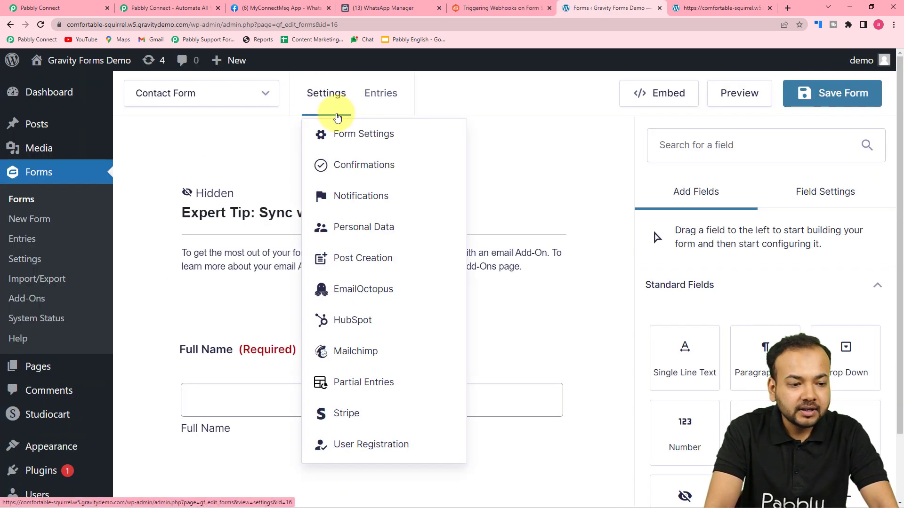
click(374, 137)
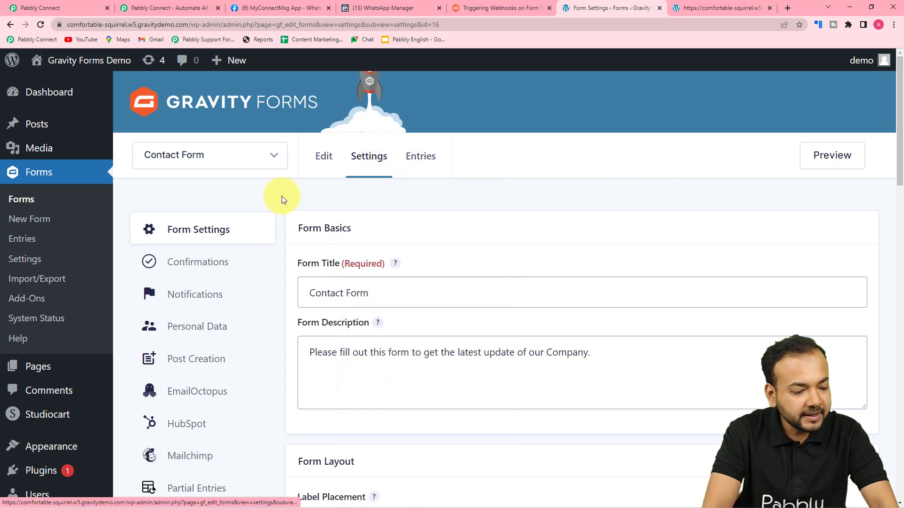
scroll(282, 197, down, 1)
scroll(283, 200, down, 4)
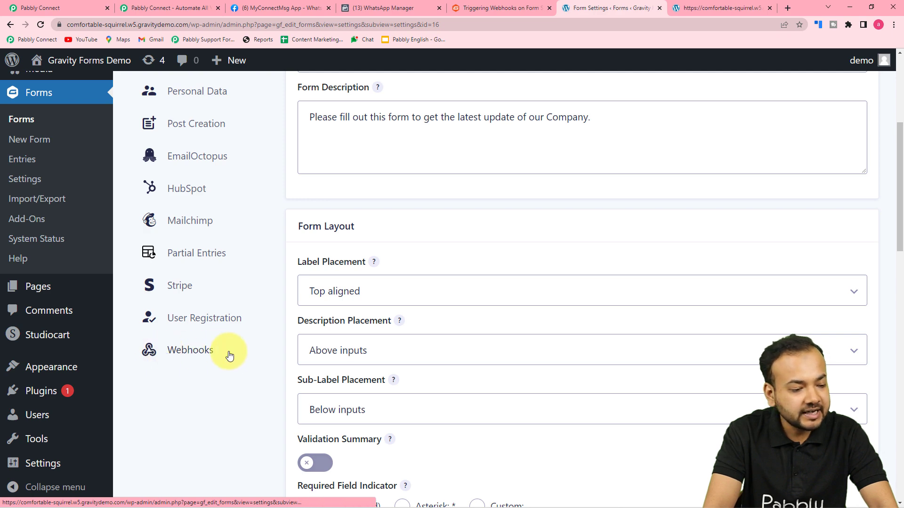
click(184, 356)
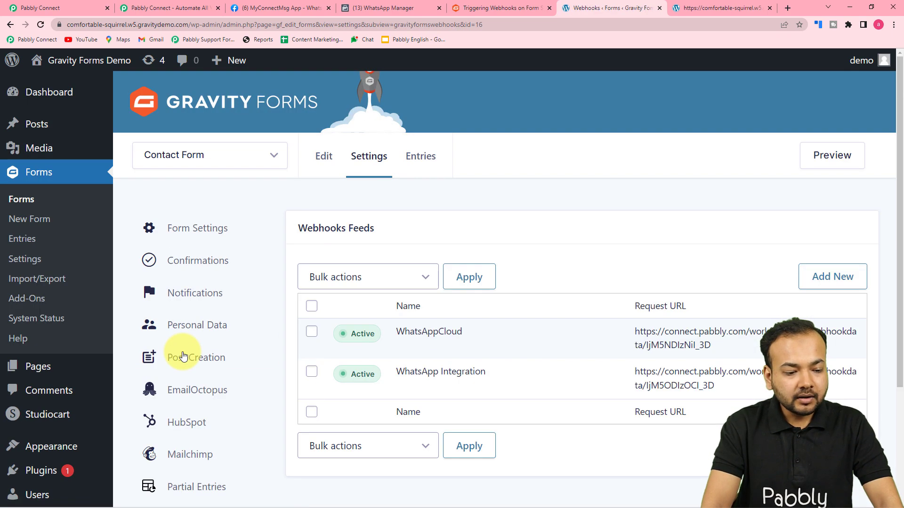
Step: Add a new webhook feed to the contact form and name it "To WhatsApp"
scroll(622, 275, down, 1)
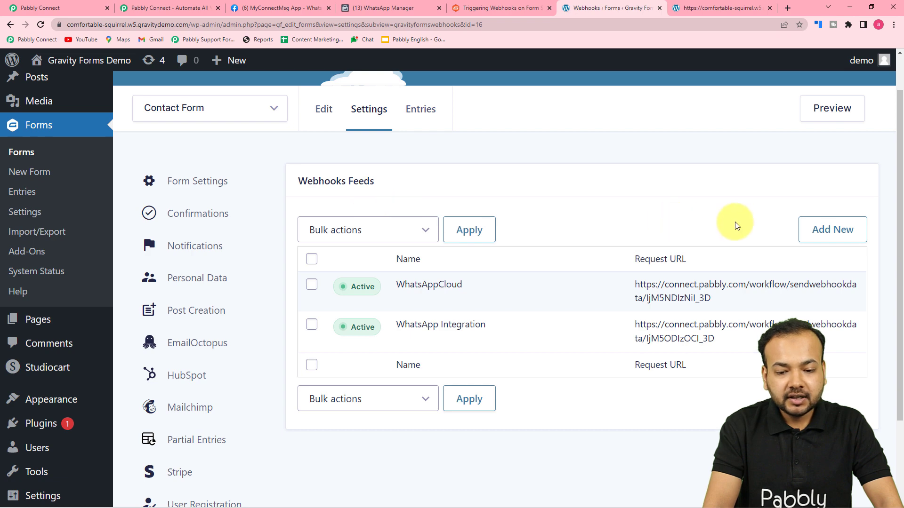
click(825, 230)
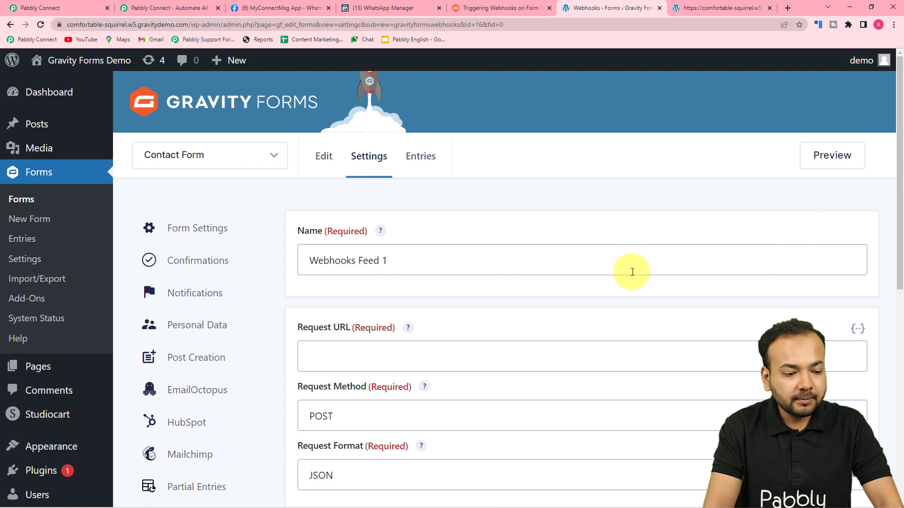
scroll(632, 271, down, 1)
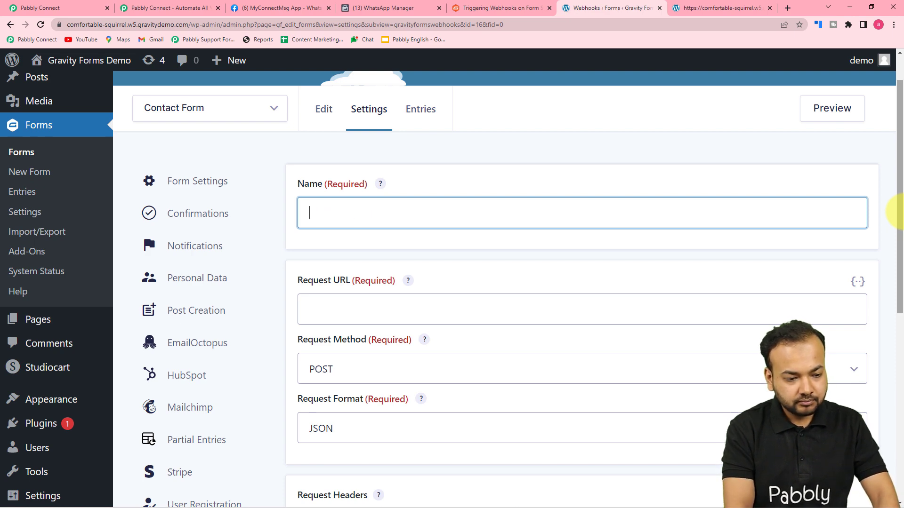
text(Whats)
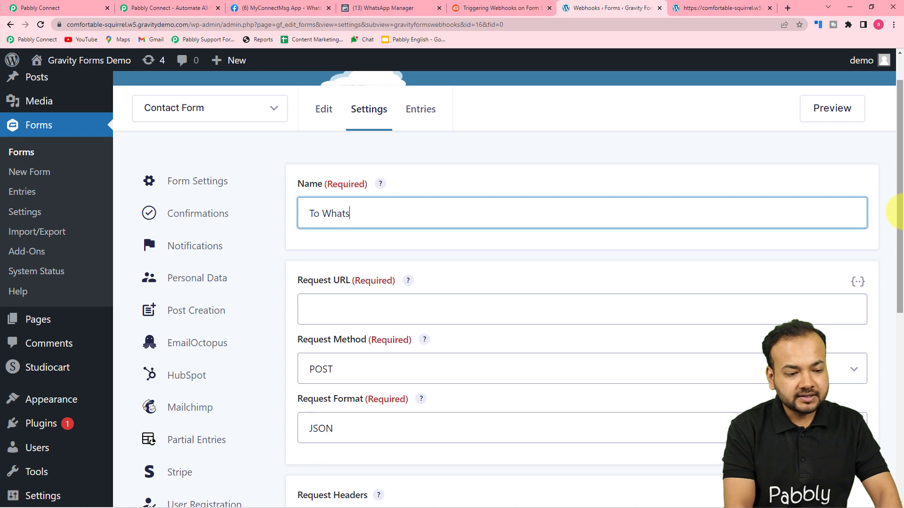
text(App)
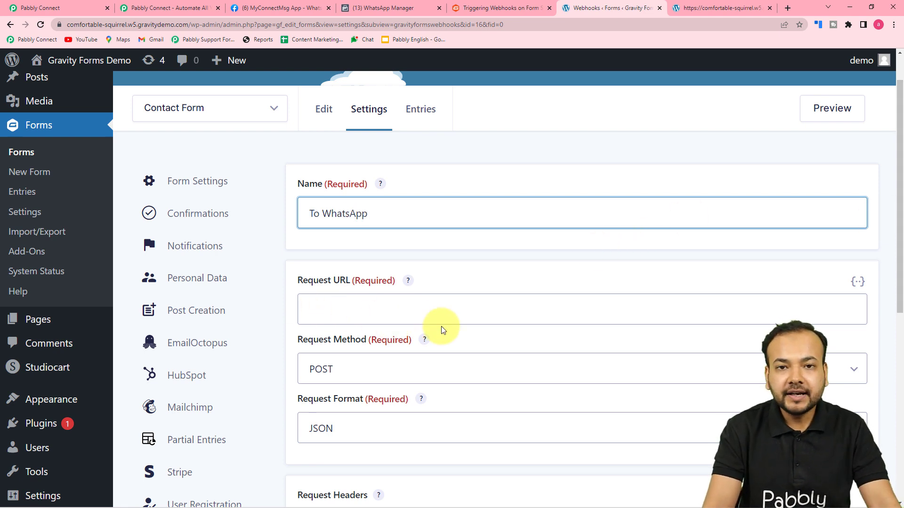
Step: Copy the Gravity Forms trigger's webhook URL from the Pabbly Connect workflow and paste it as the webhook feed's Request URL
click(81, 4)
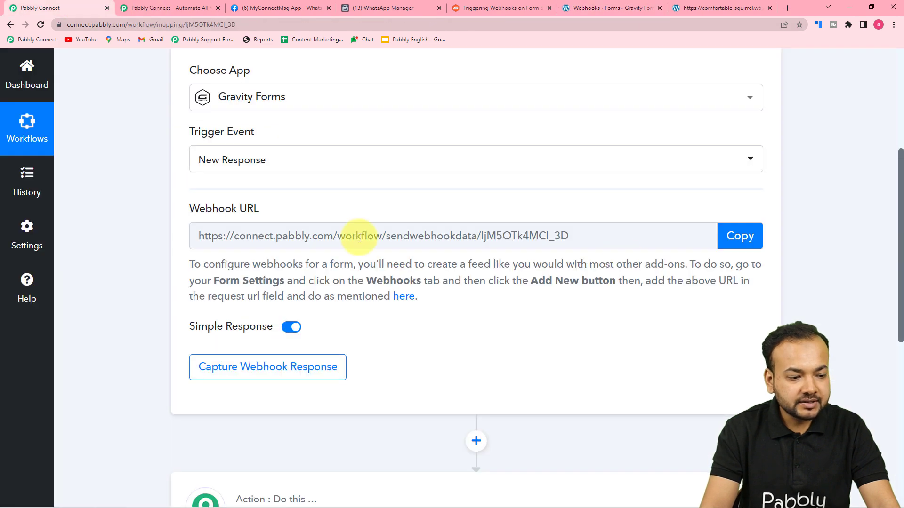
click(738, 236)
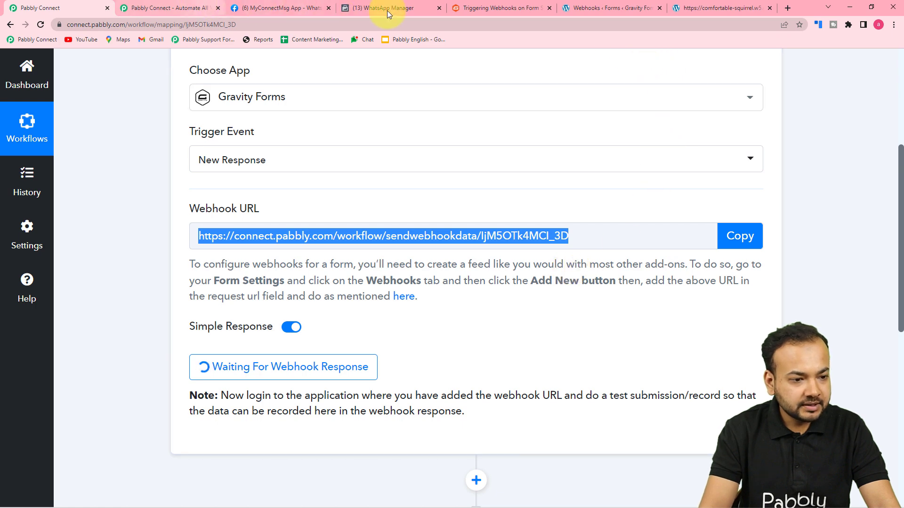
click(503, 6)
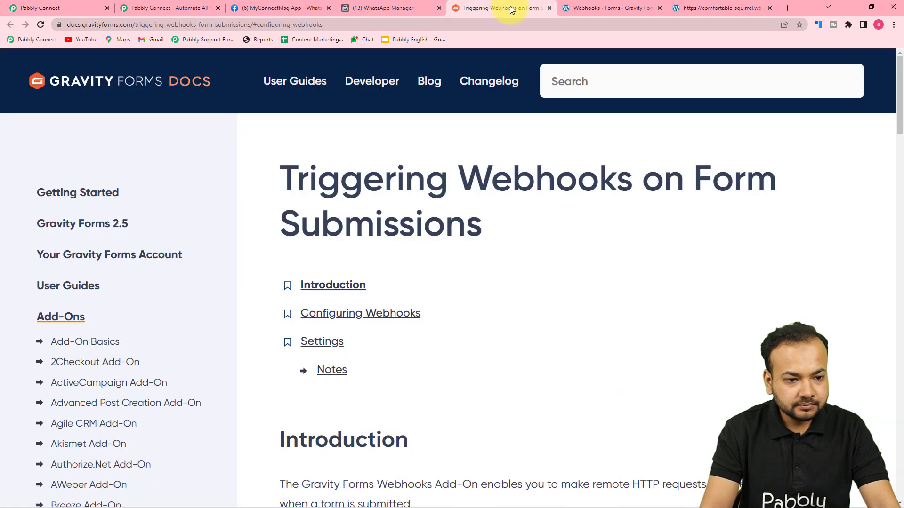
click(579, 3)
right_click(352, 315)
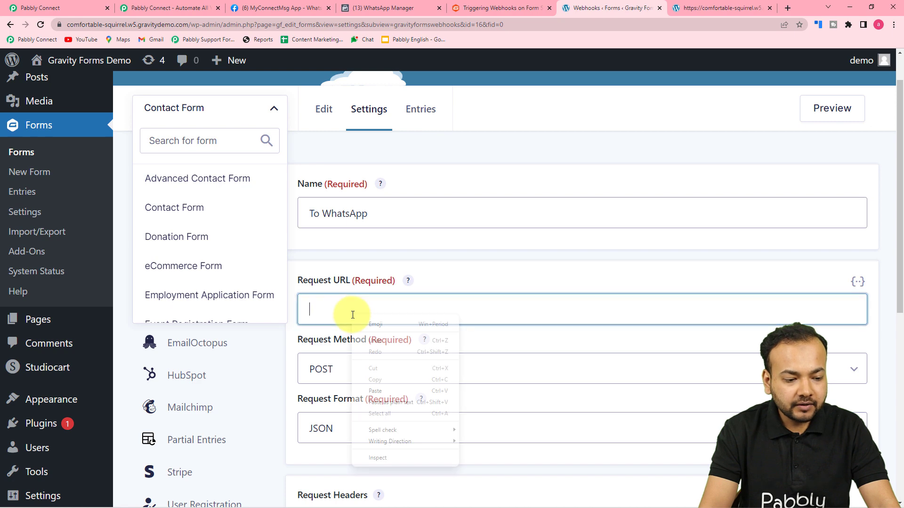
click(393, 401)
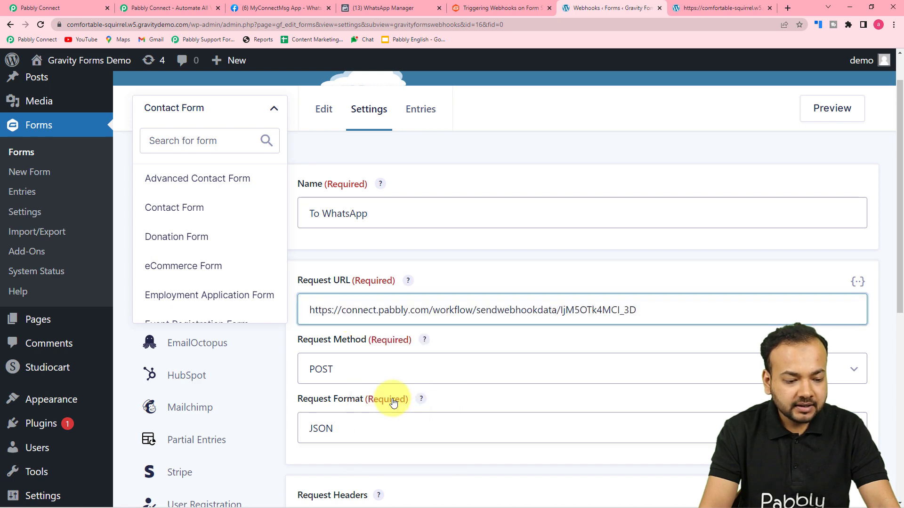
Step: Save the "To WhatsApp" webhook feed with the POST method, JSON format and All Fields as the request body
scroll(393, 402, down, 2)
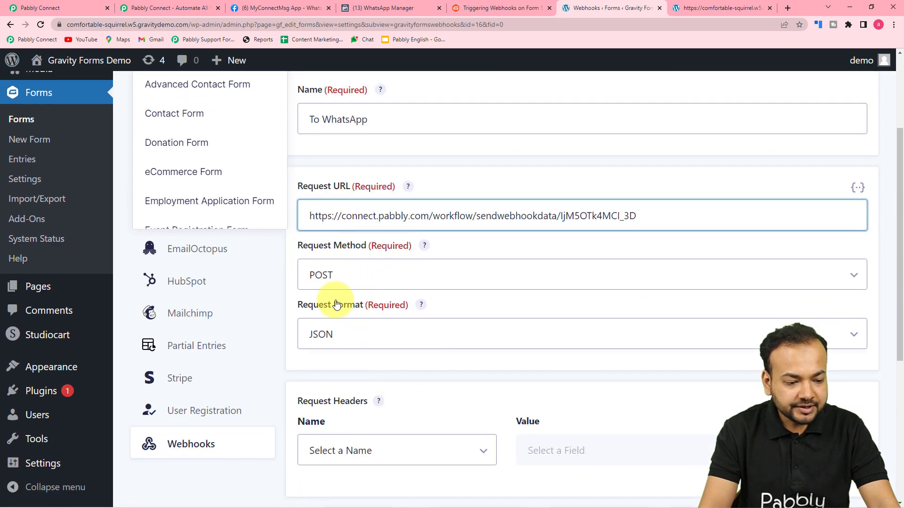
scroll(390, 288, down, 2)
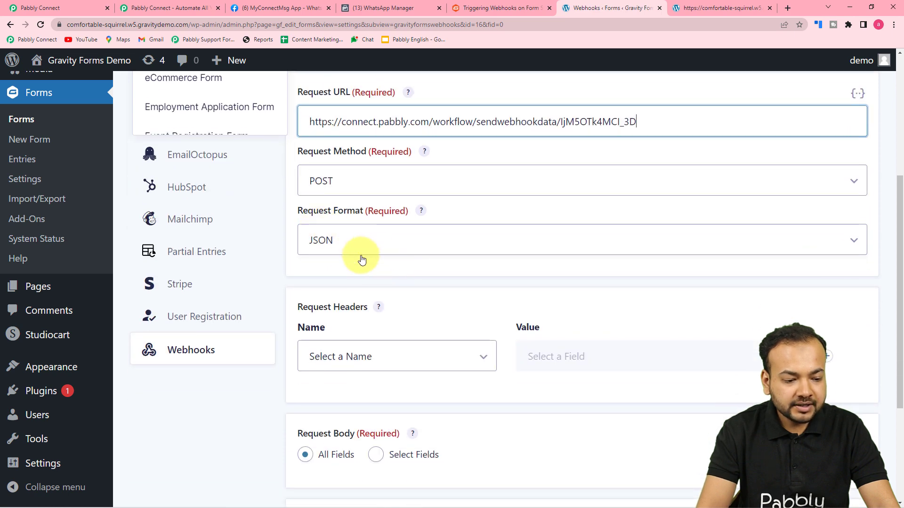
scroll(361, 260, down, 2)
scroll(448, 232, down, 2)
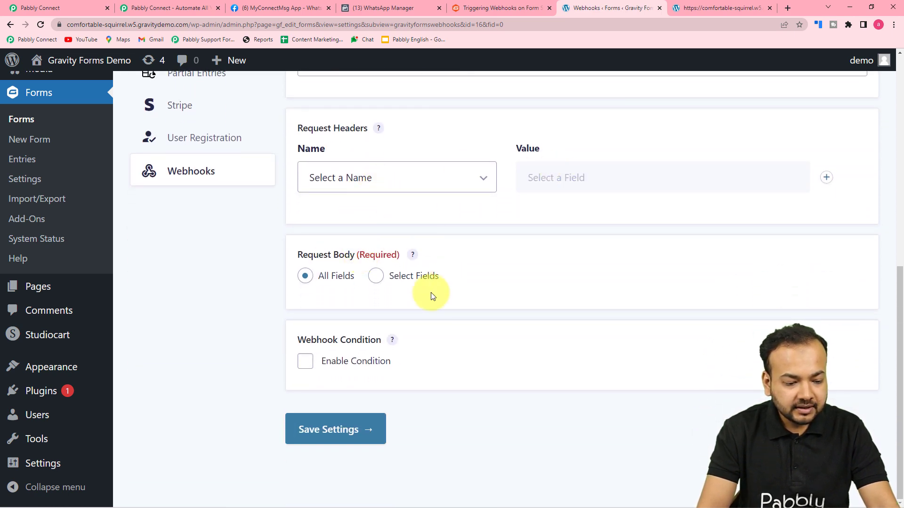
click(316, 435)
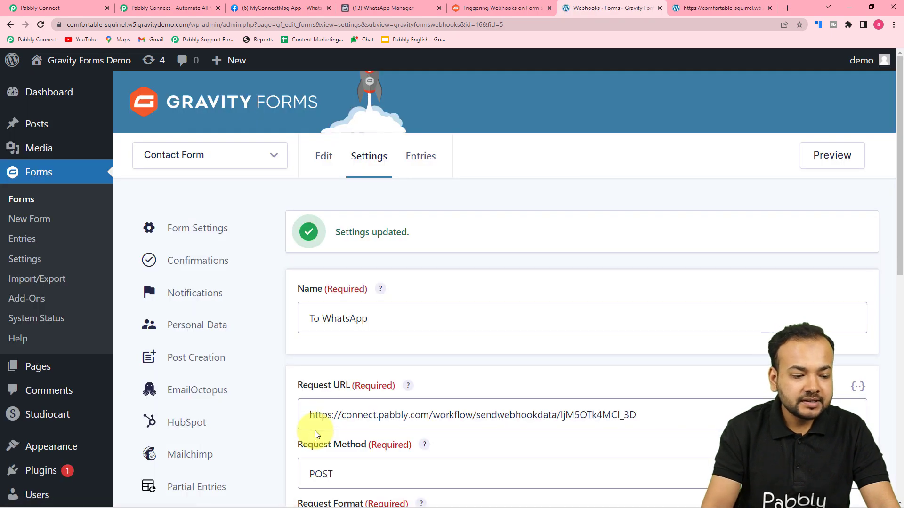
scroll(430, 225, down, 2)
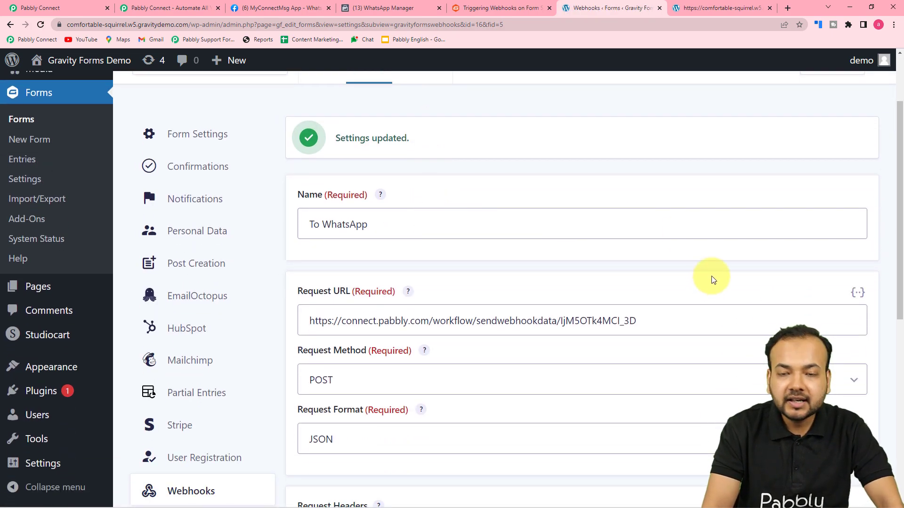
Step: Switch back to the Pabbly Connect workflow, recopy the trigger's webhook URL and review the test submission instructions
click(38, 8)
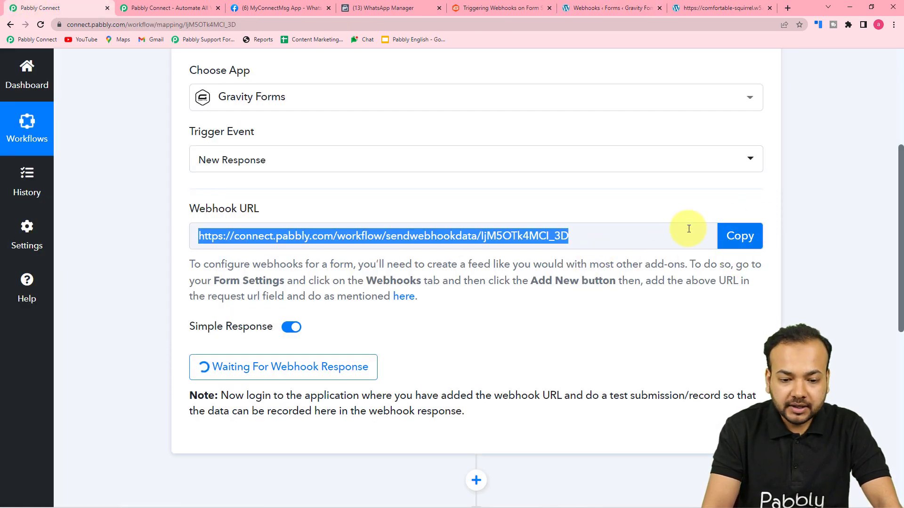
click(738, 236)
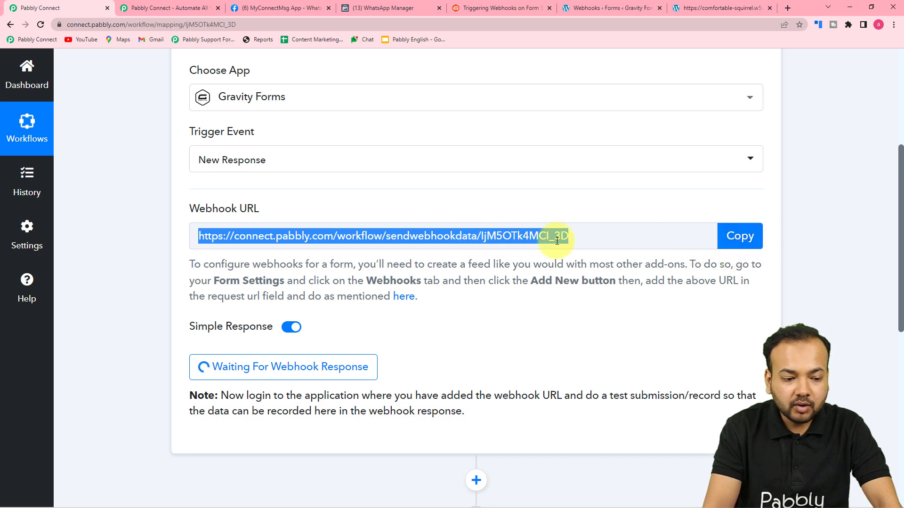
scroll(151, 292, down, 3)
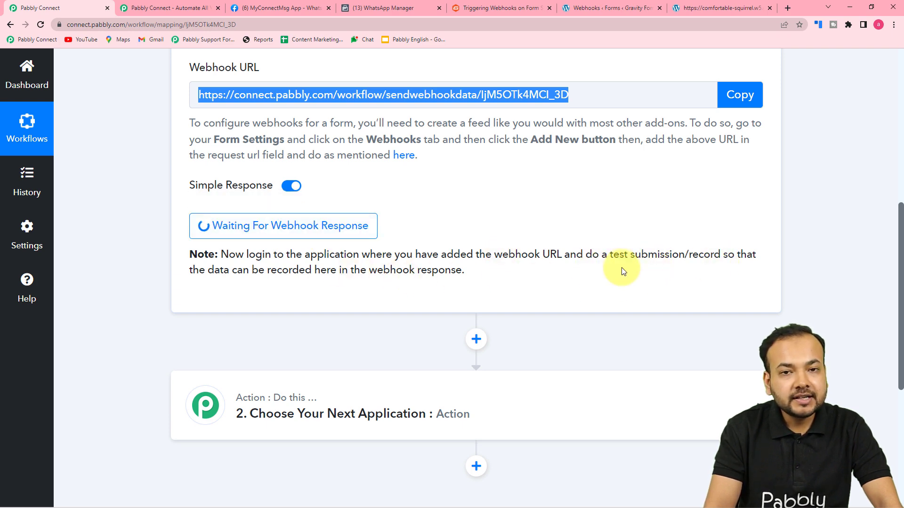
scroll(621, 268, up, 2)
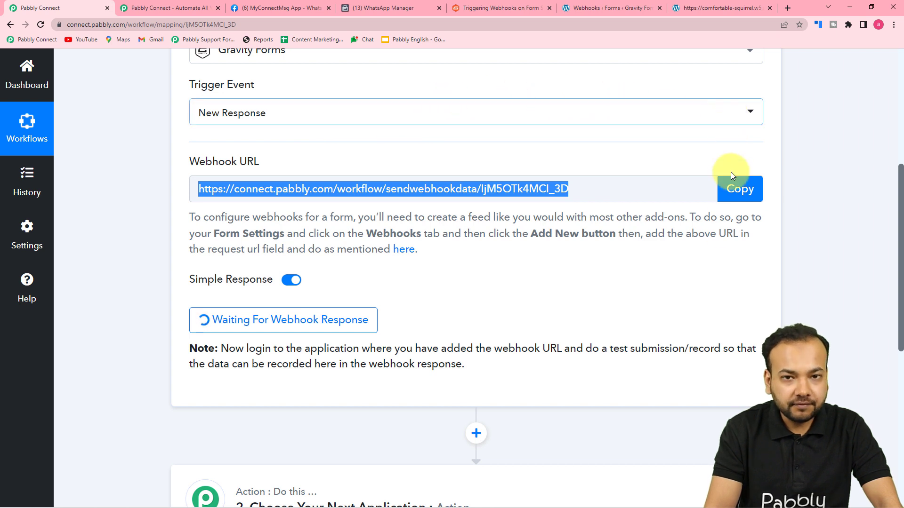
scroll(715, 263, down, 1)
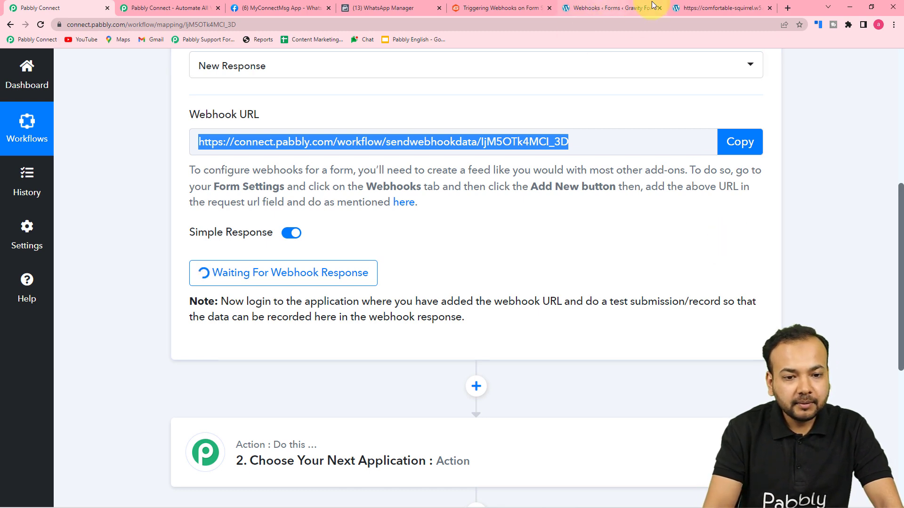
Step: Switch to the live contact form and submit a test entry with the full name, email address and mobile number filled in
click(705, 10)
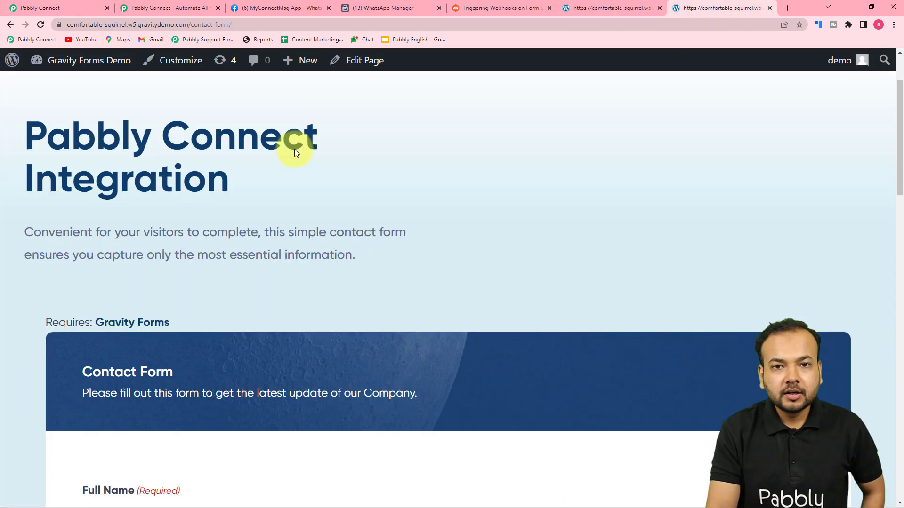
scroll(309, 176, down, 3)
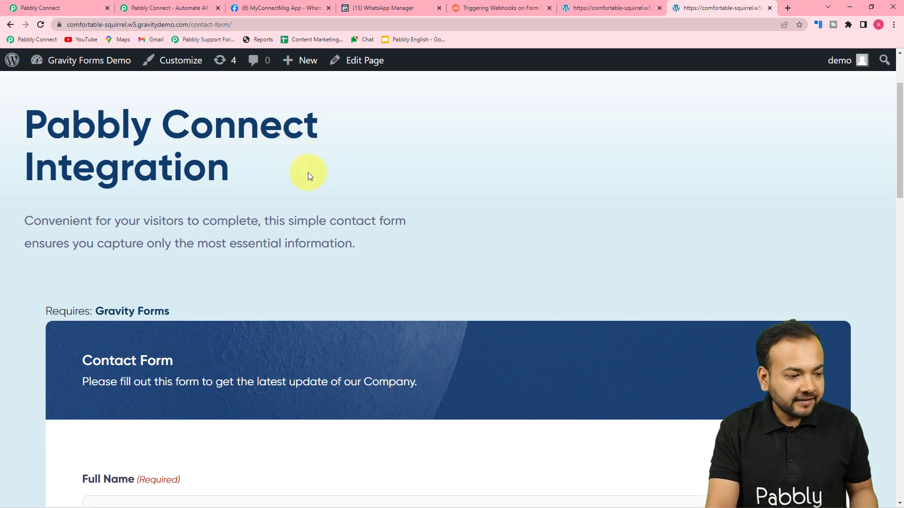
scroll(309, 173, down, 2)
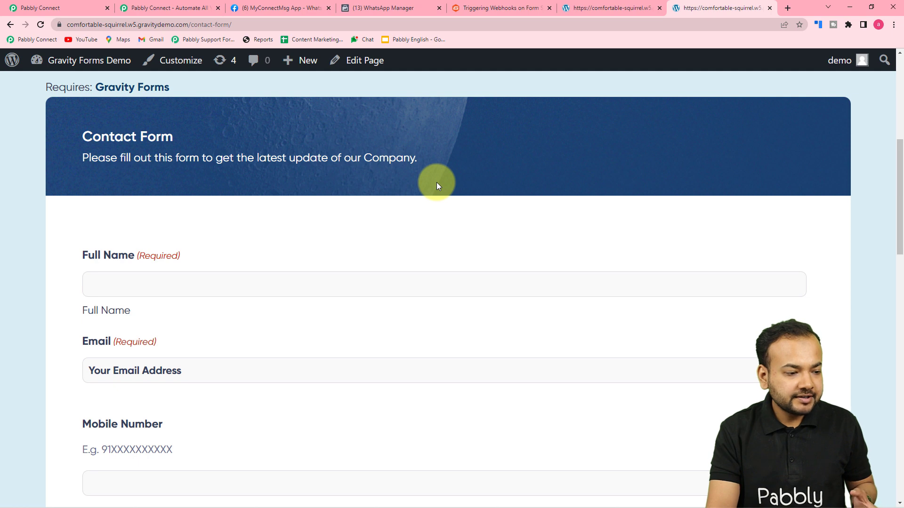
scroll(436, 183, down, 1)
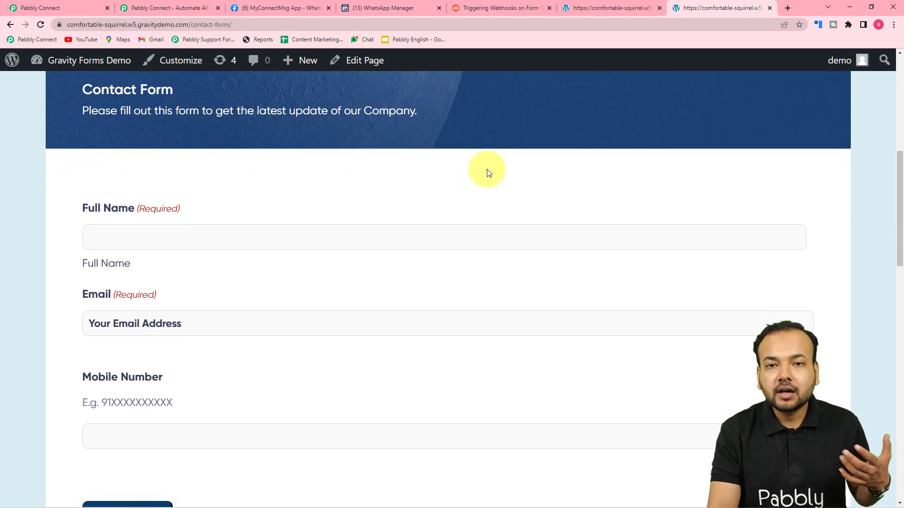
scroll(487, 171, down, 2)
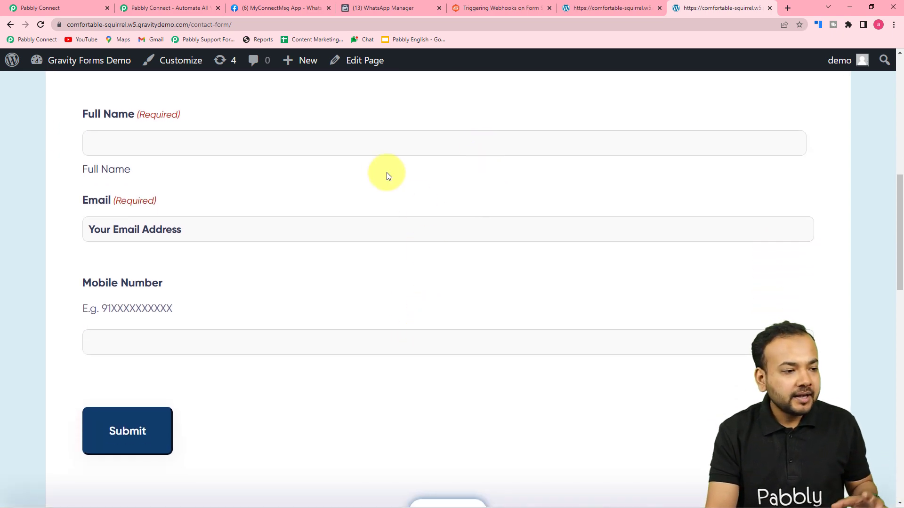
click(55, 8)
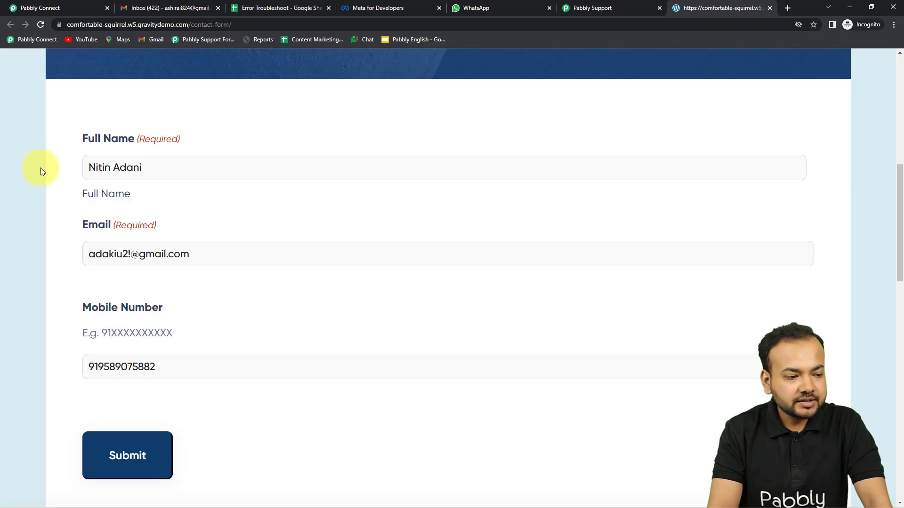
scroll(41, 168, up, 3)
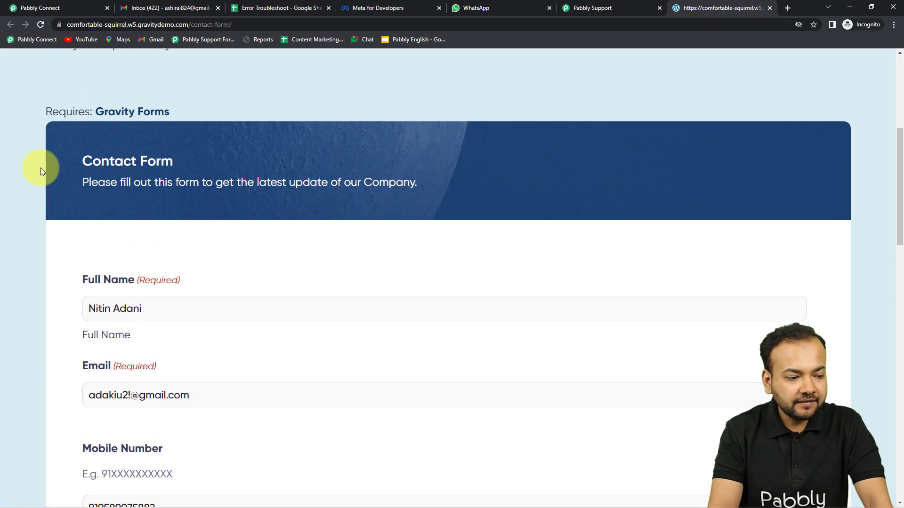
scroll(40, 167, down, 3)
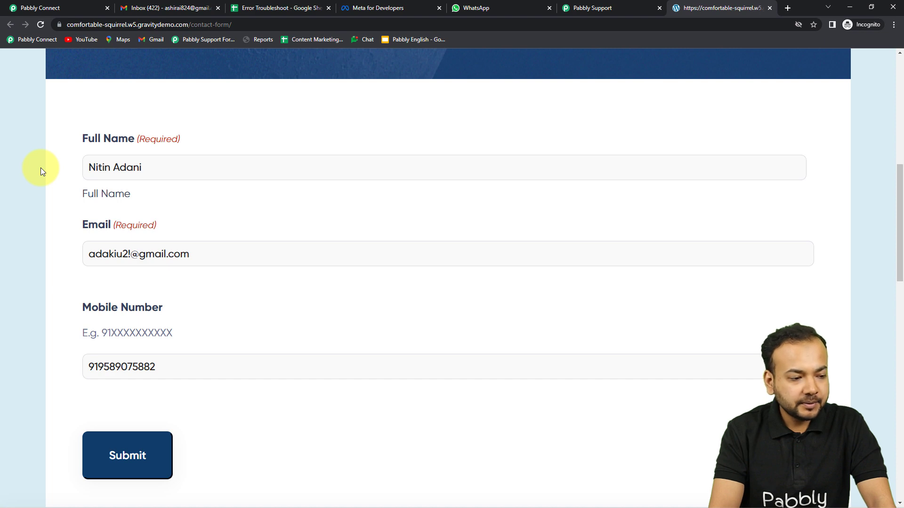
scroll(41, 168, down, 1)
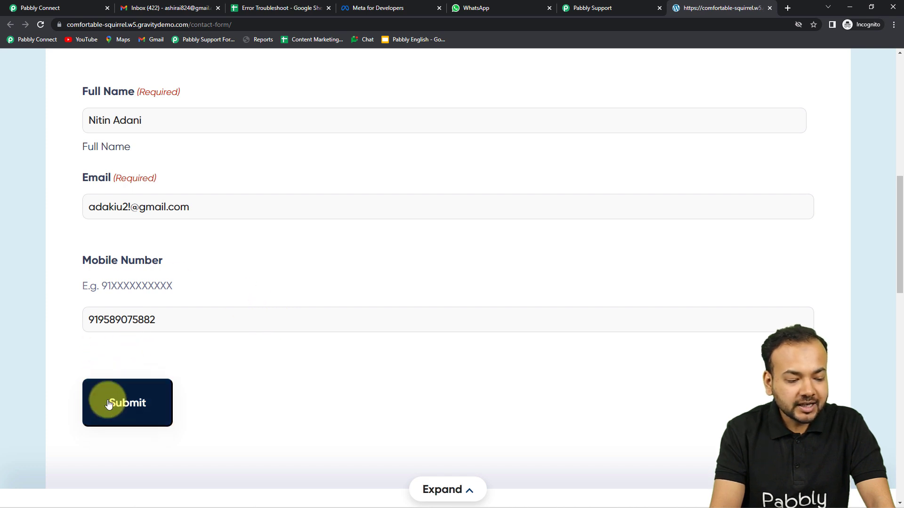
click(136, 410)
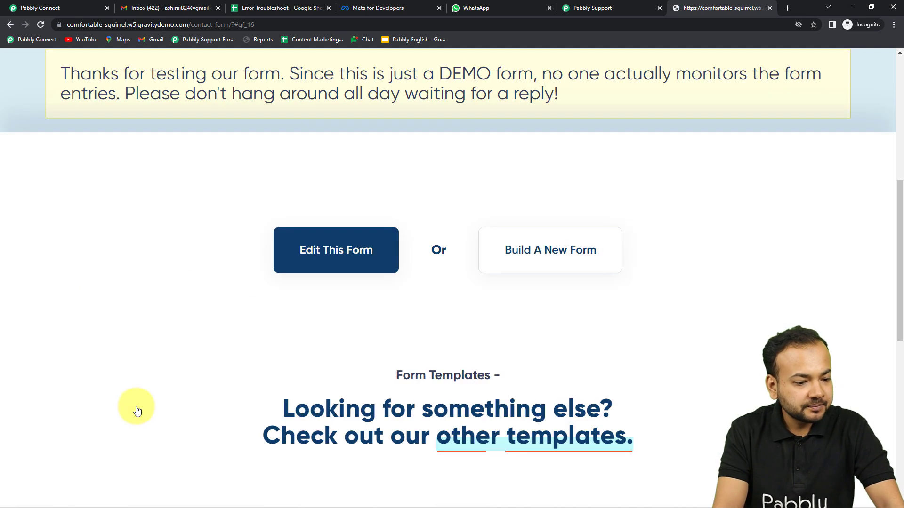
scroll(135, 409, up, 3)
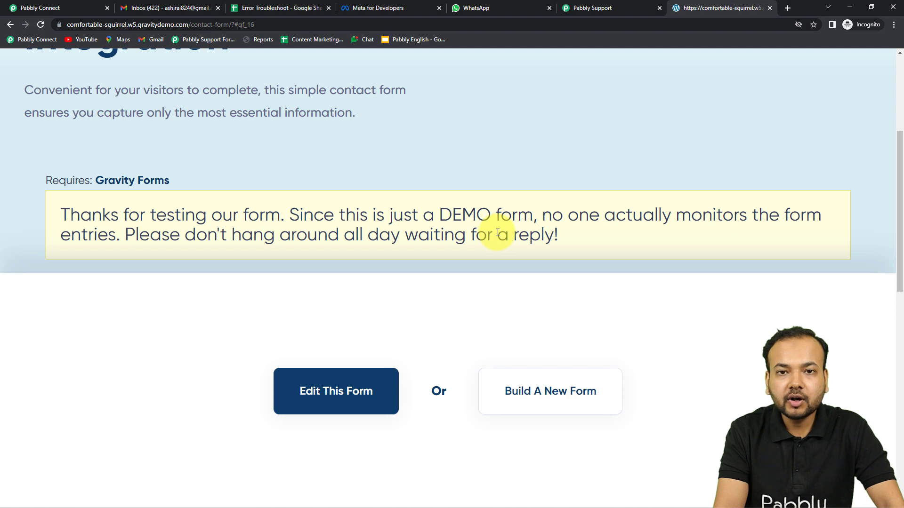
Step: Return to the Pabbly Connect workflow and examine the captured webhook response for the submitted name, email and mobile number fields
click(850, 8)
scroll(190, 254, down, 4)
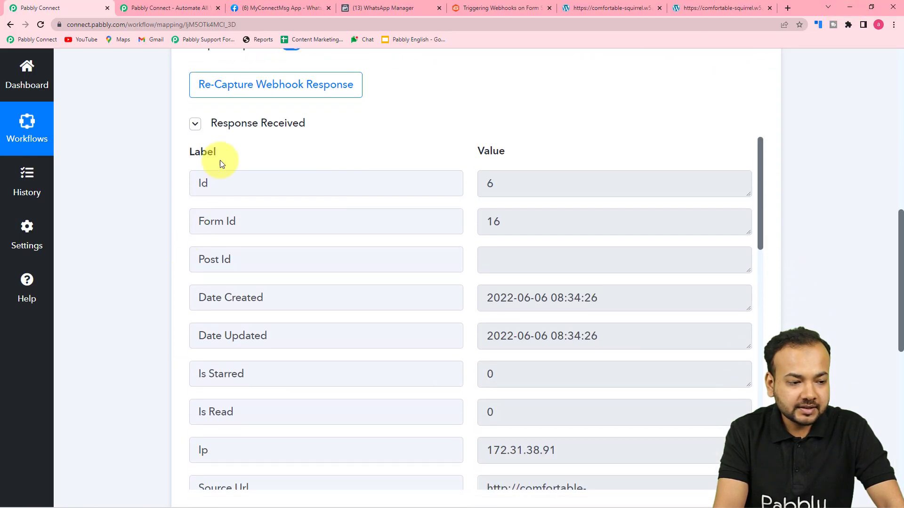
scroll(320, 208, down, 6)
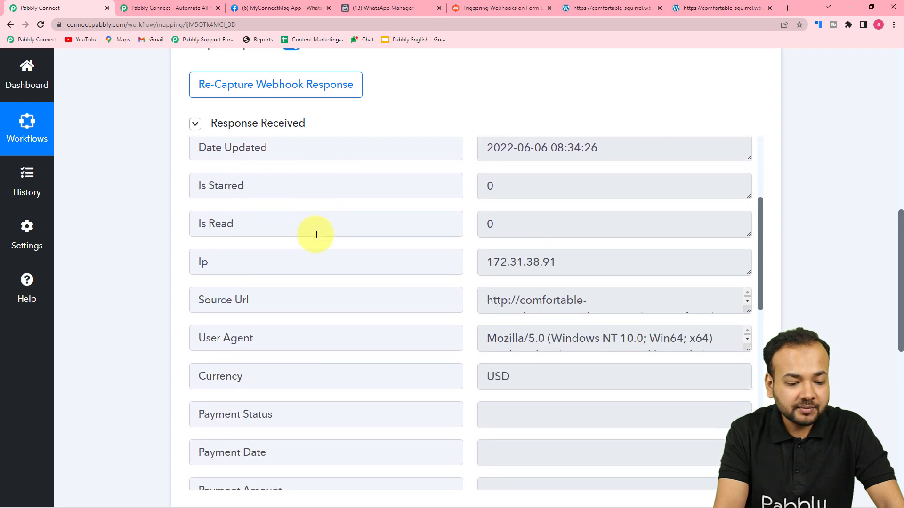
scroll(316, 235, down, 9)
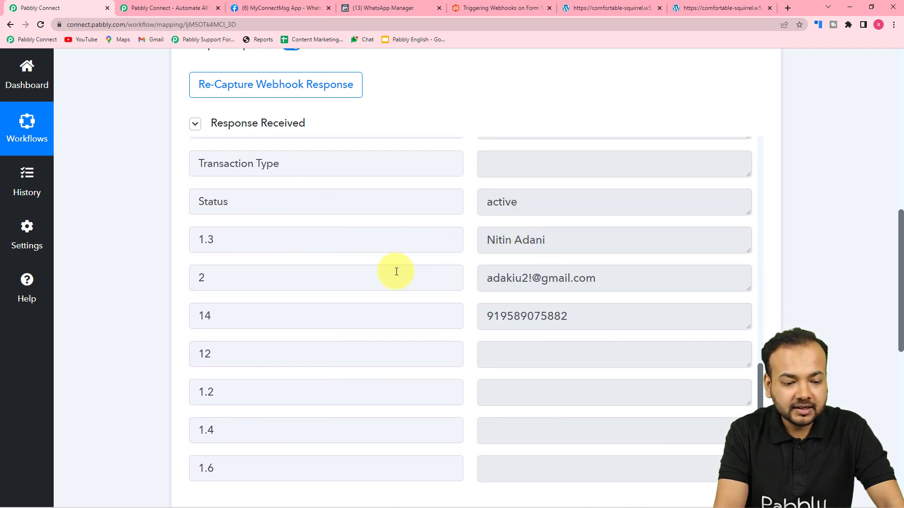
scroll(364, 269, down, 1)
scroll(383, 268, down, 2)
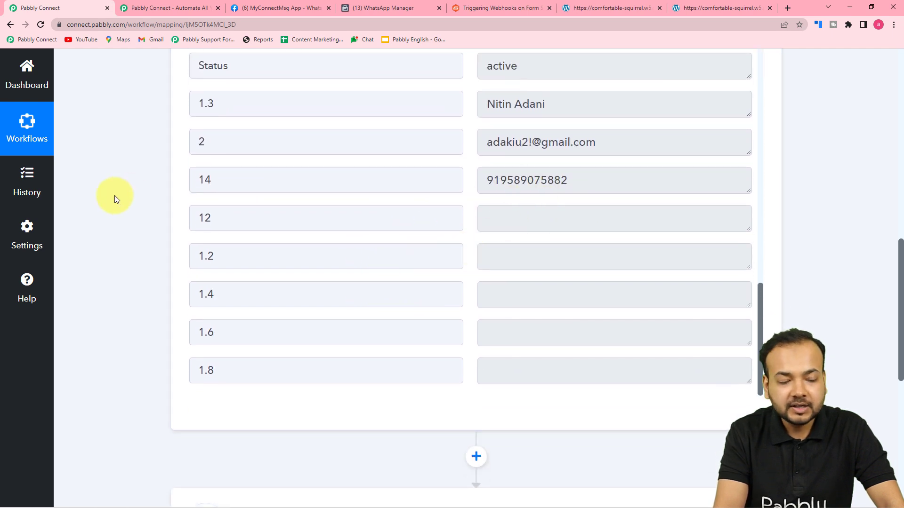
scroll(116, 200, down, 1)
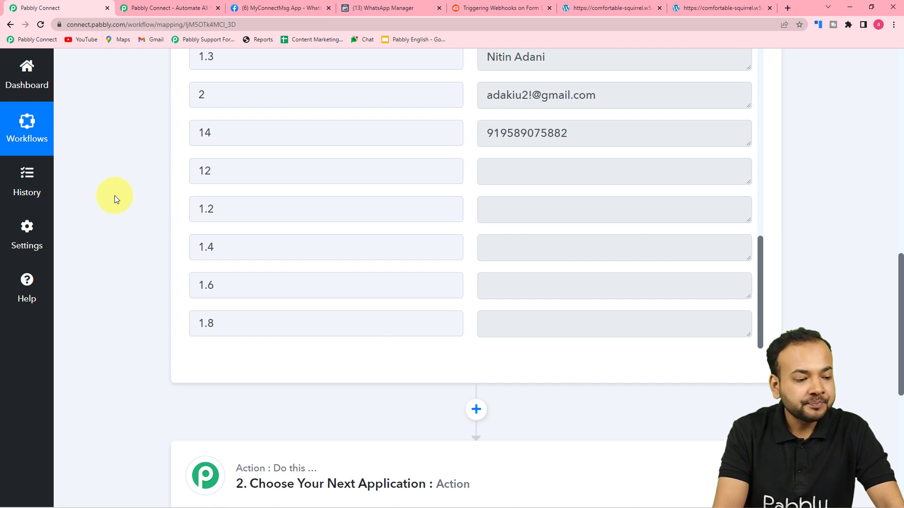
scroll(114, 196, down, 3)
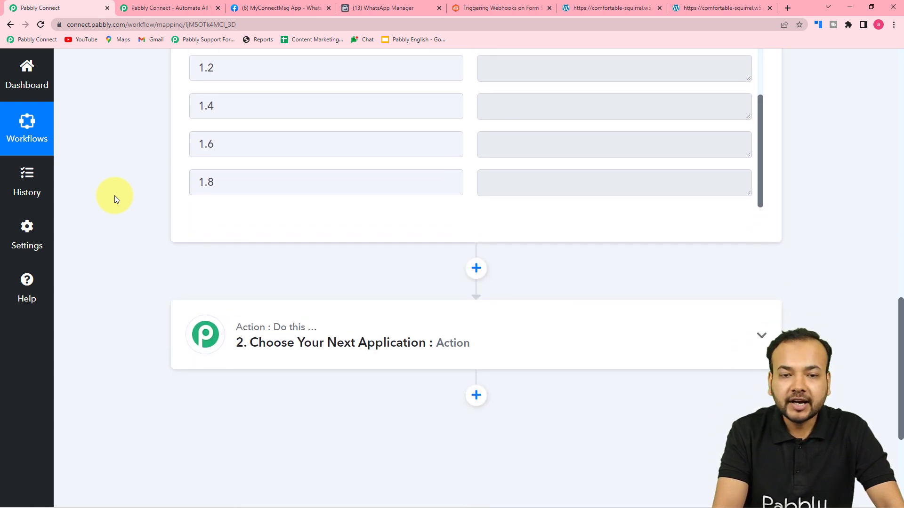
scroll(114, 196, up, 6)
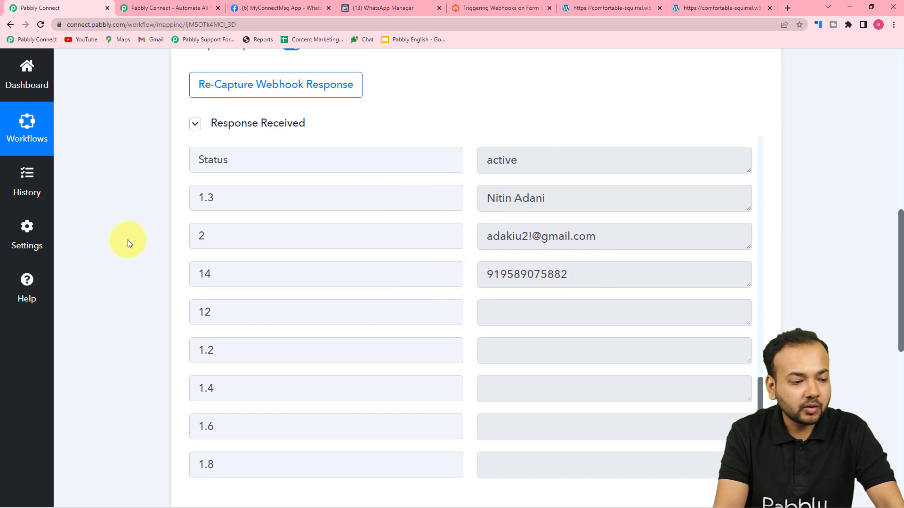
Step: Choose WhatsApp Cloud API as the application for the workflow's second step
scroll(109, 244, down, 9)
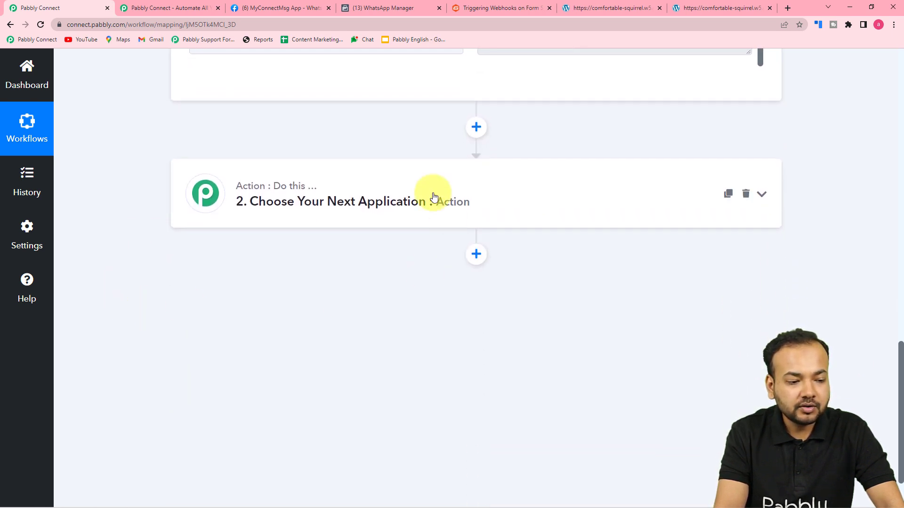
click(346, 195)
scroll(363, 185, down, 4)
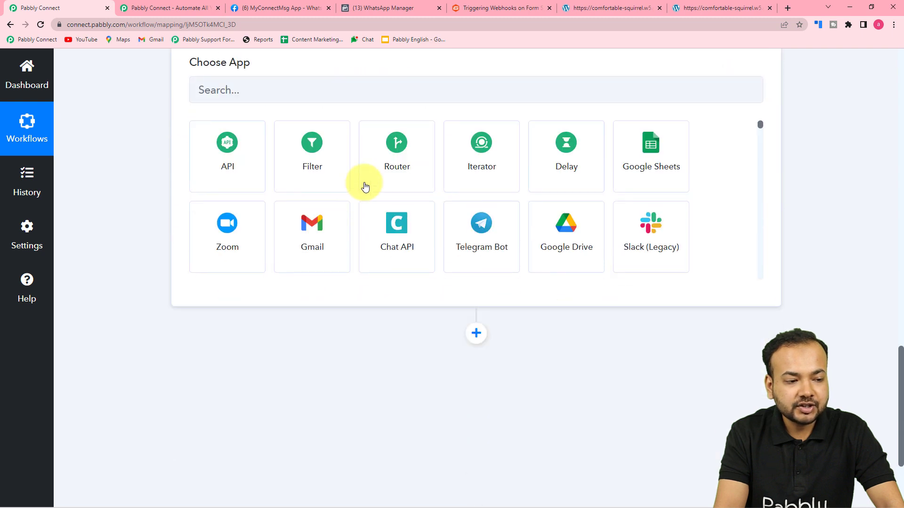
click(279, 95)
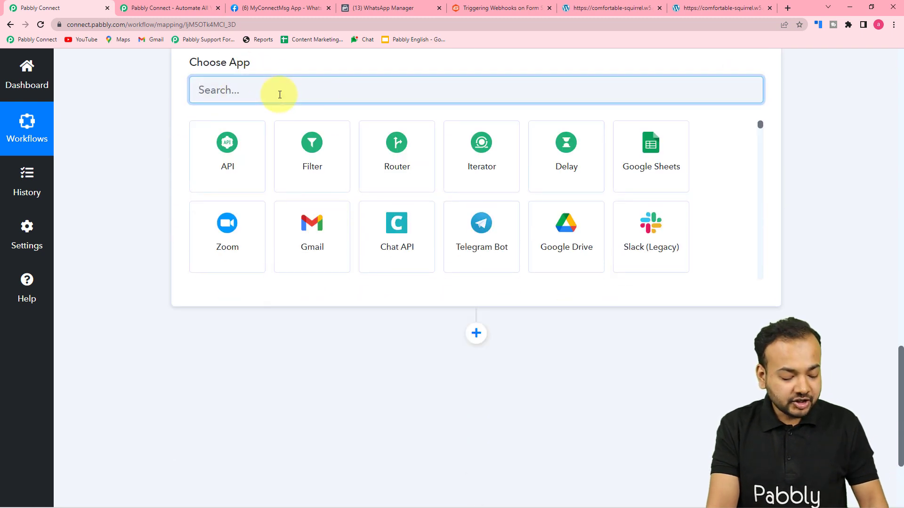
text(what)
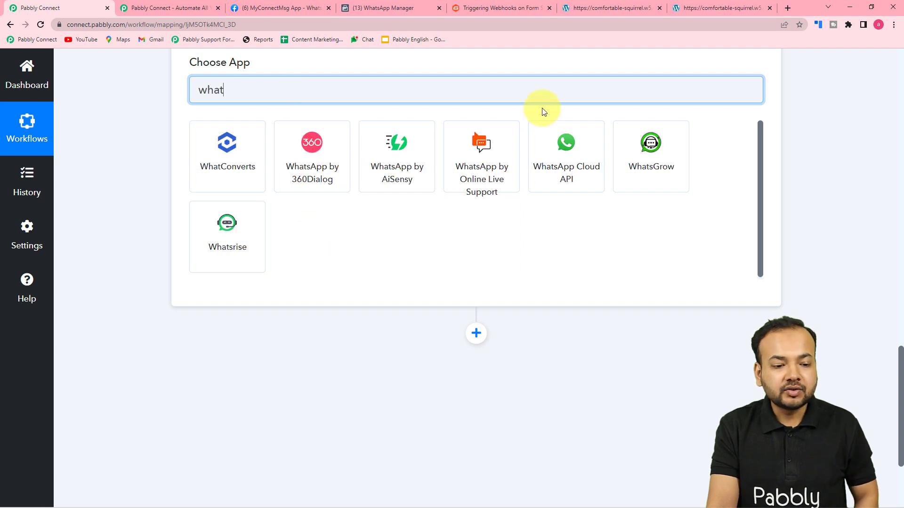
click(581, 172)
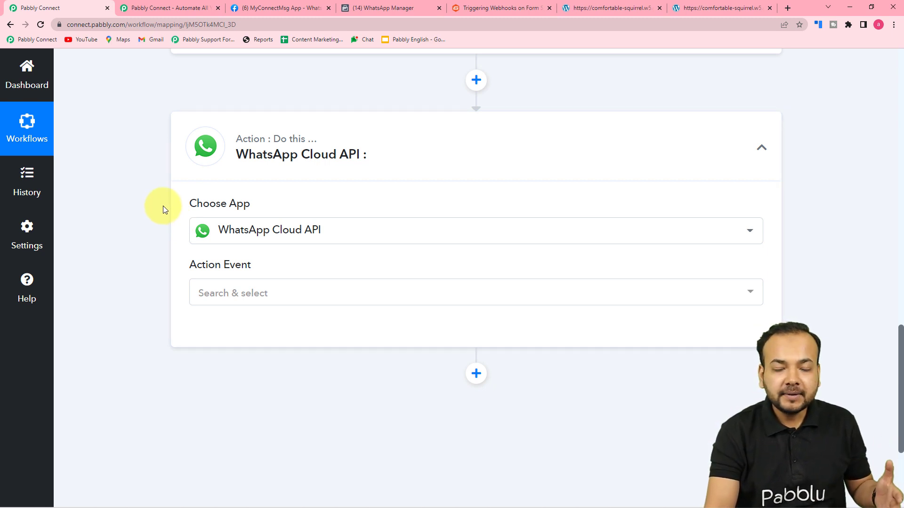
Step: Set the WhatsApp Cloud API action event to Send Template Message
scroll(163, 206, down, 1)
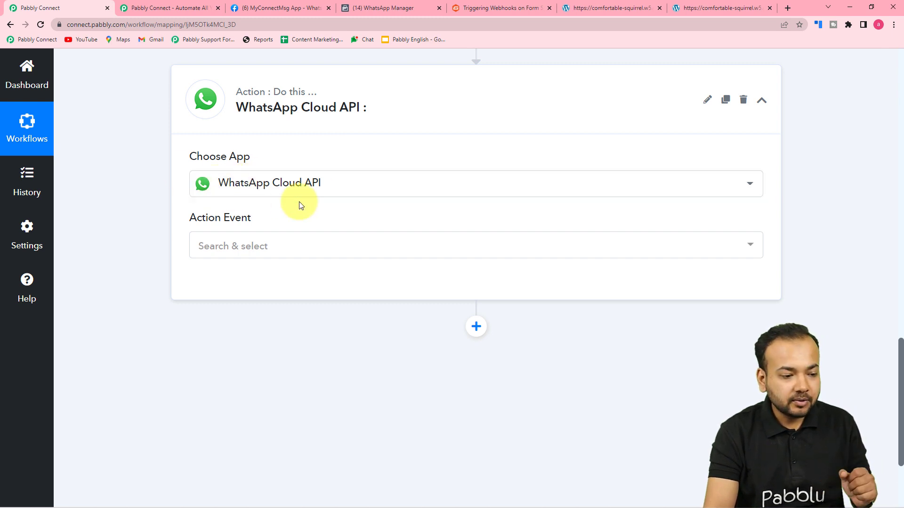
click(241, 250)
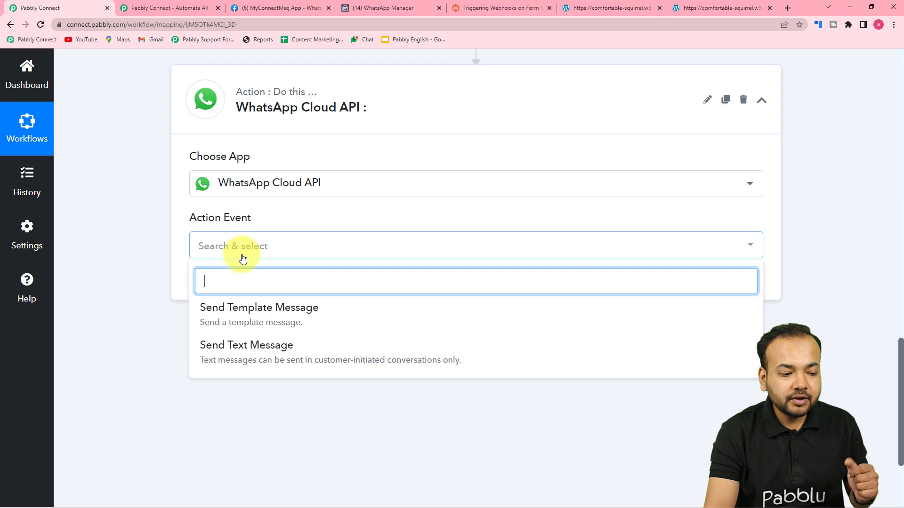
click(221, 320)
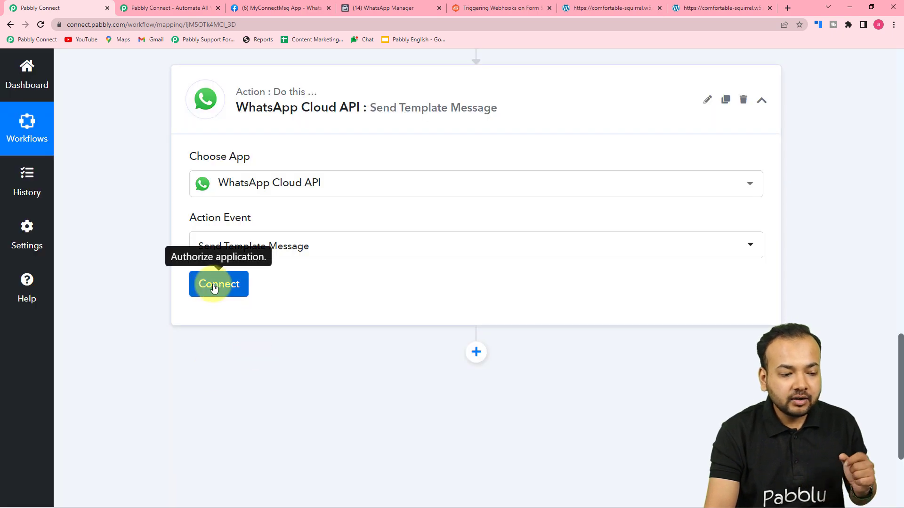
Step: Begin a new WhatsApp Cloud API connection and review its token, Phone Number ID and WhatsApp Business Account ID fields
click(214, 287)
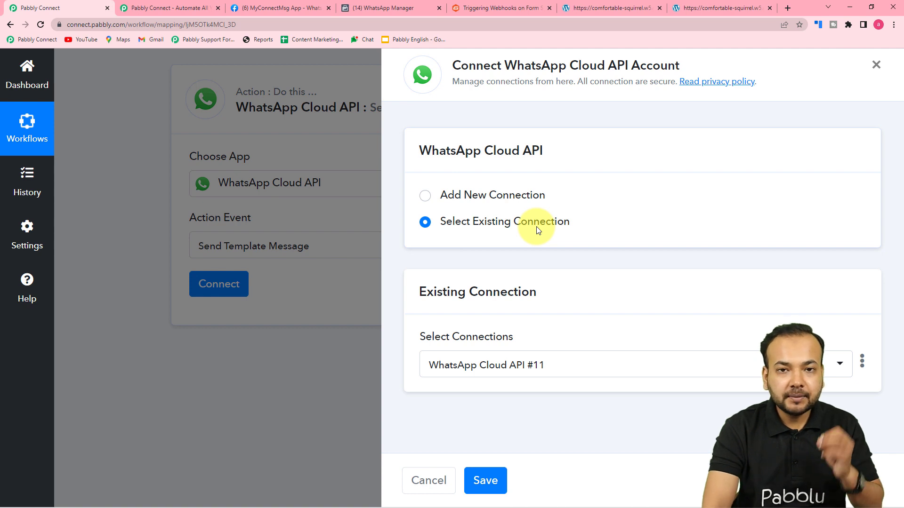
click(423, 201)
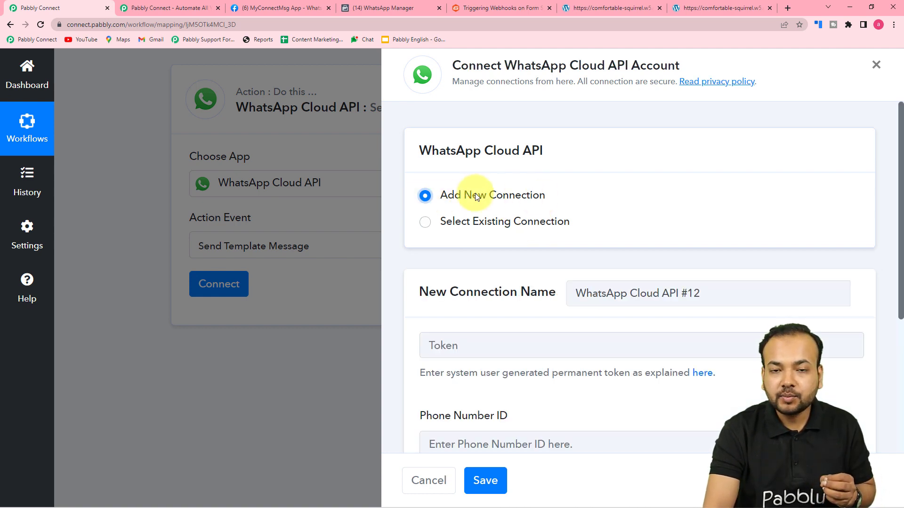
scroll(498, 195, down, 3)
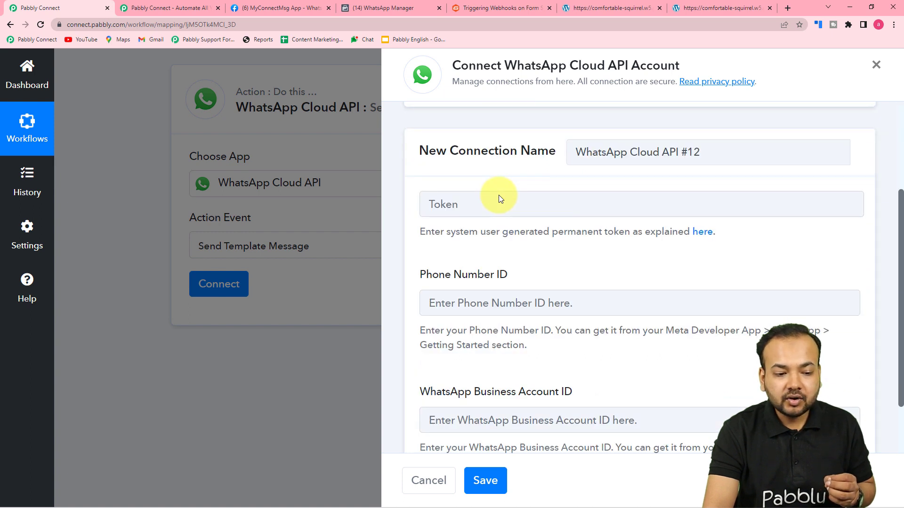
scroll(498, 194, down, 1)
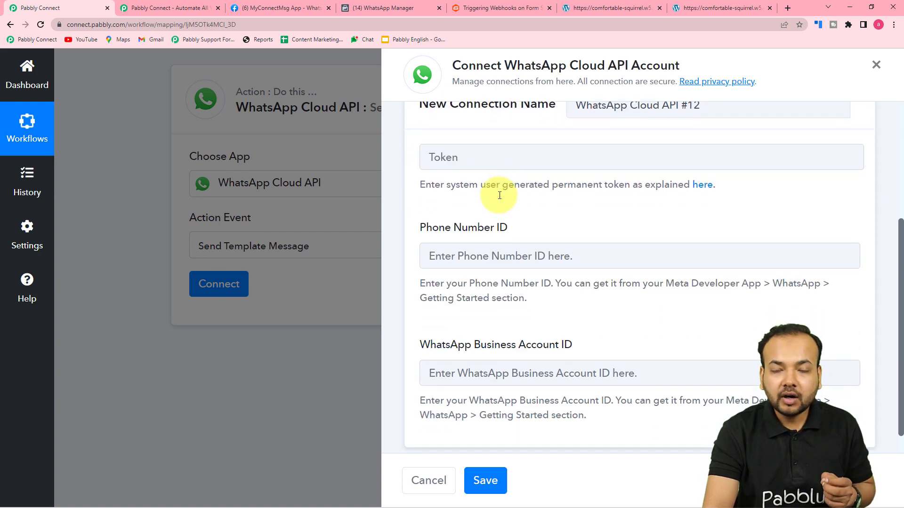
scroll(498, 195, down, 1)
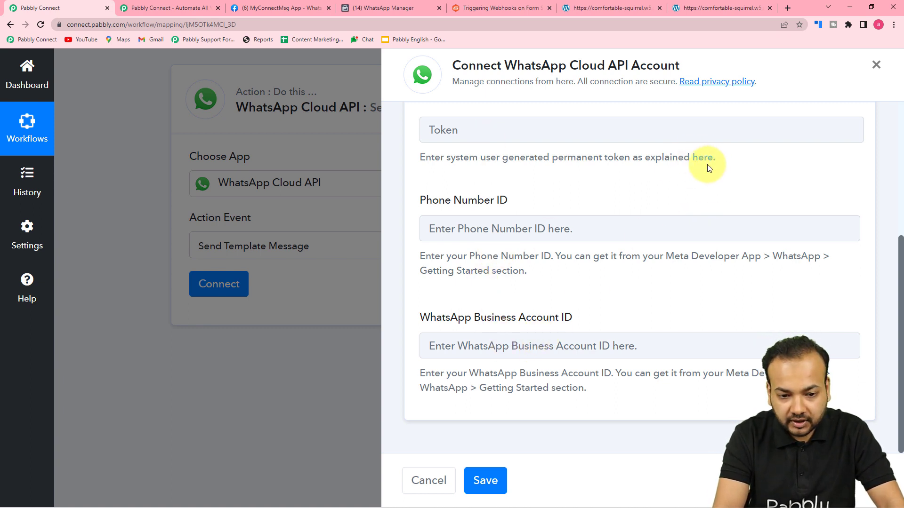
scroll(526, 200, up, 2)
scroll(526, 199, down, 2)
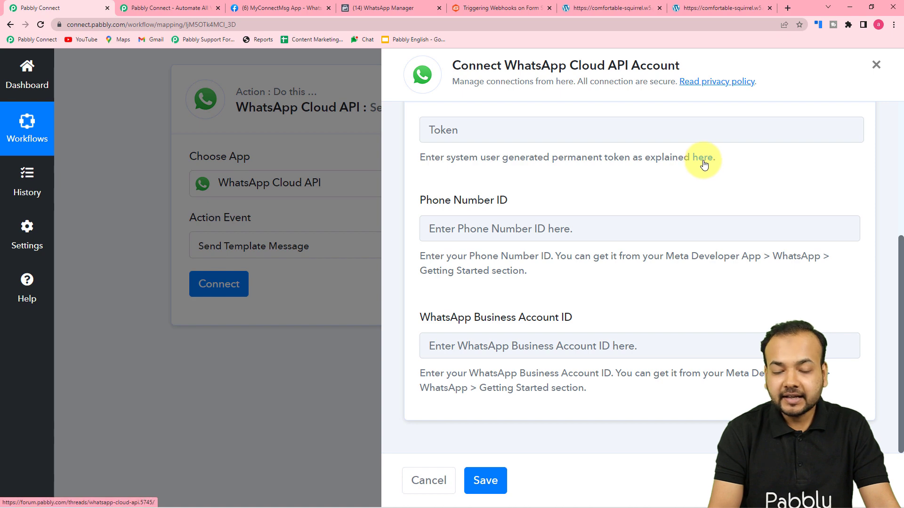
Step: Open the linked forum guide on permanent tokens, read its setup videos and notification instructions, and return to the connection form
click(704, 158)
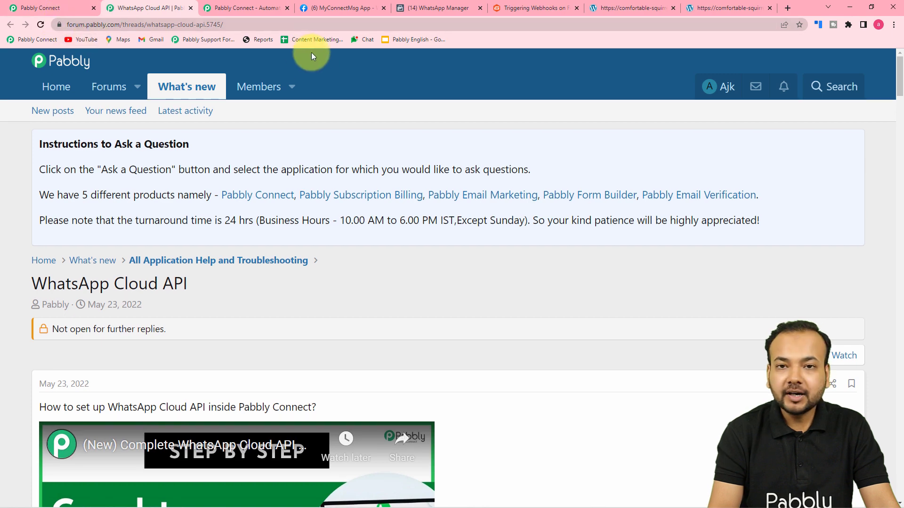
scroll(319, 94, down, 4)
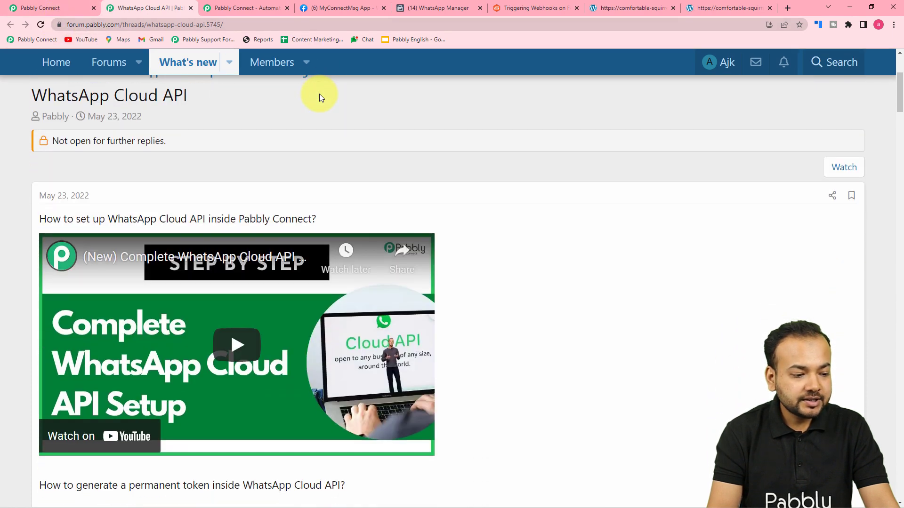
scroll(319, 94, down, 3)
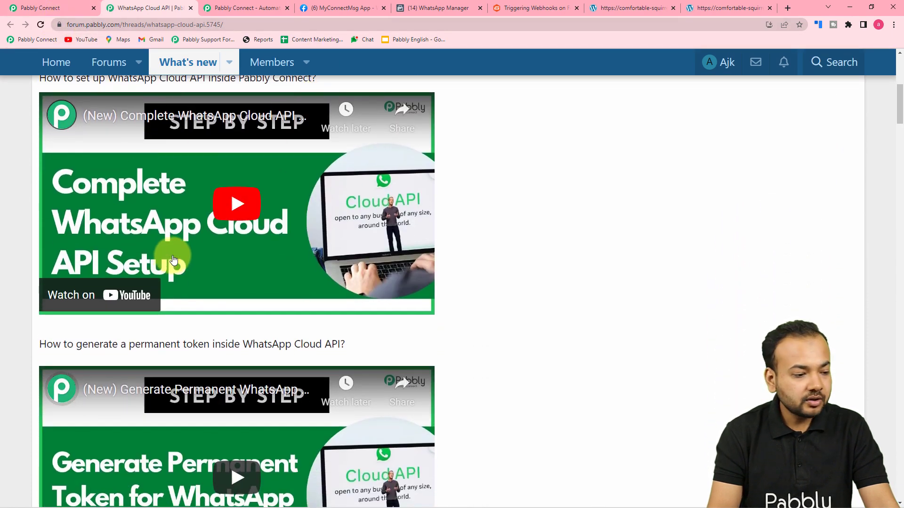
scroll(174, 258, up, 1)
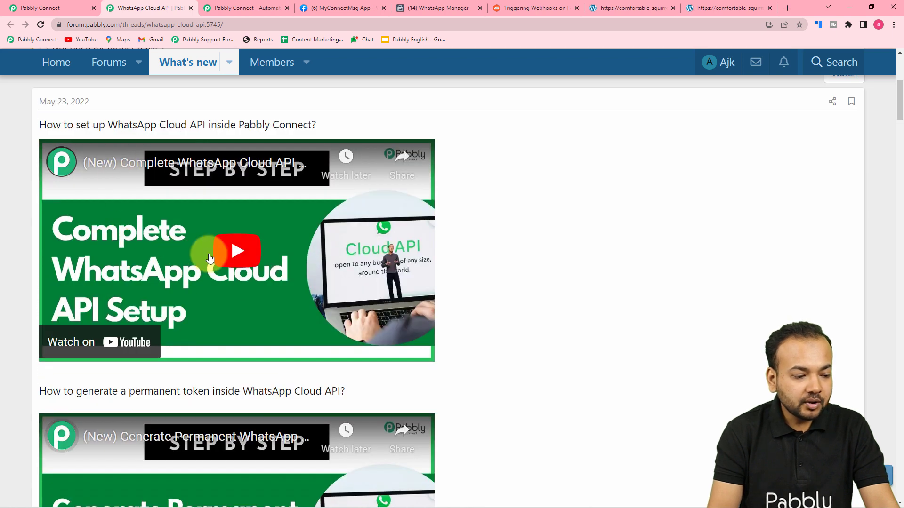
scroll(113, 257, down, 5)
scroll(111, 270, down, 1)
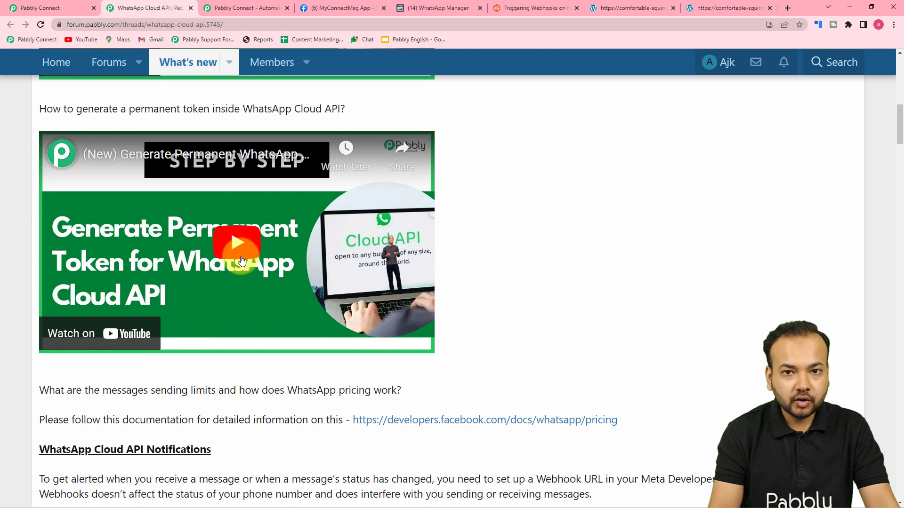
scroll(34, 246, down, 6)
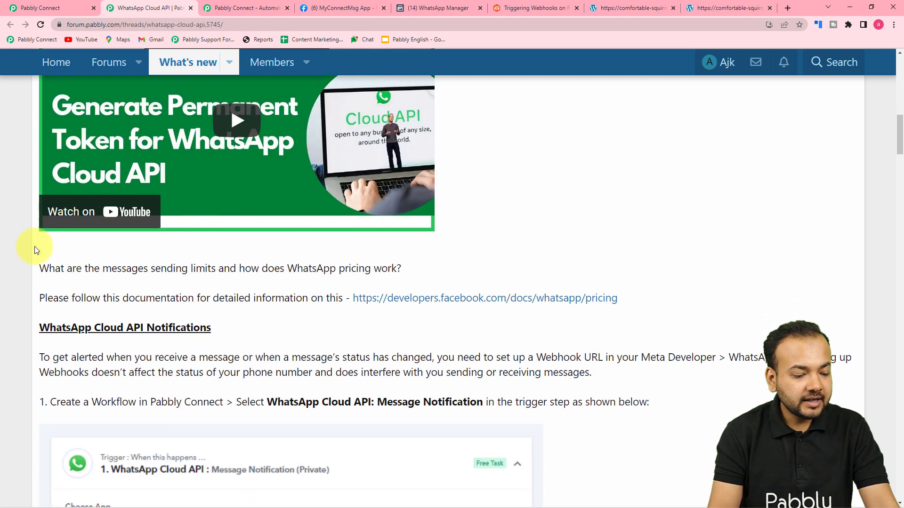
scroll(34, 249, down, 7)
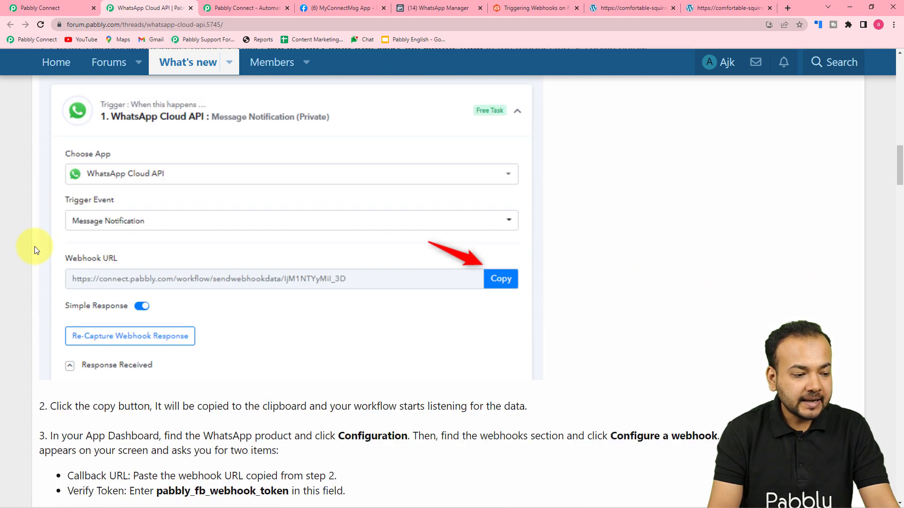
scroll(35, 249, down, 14)
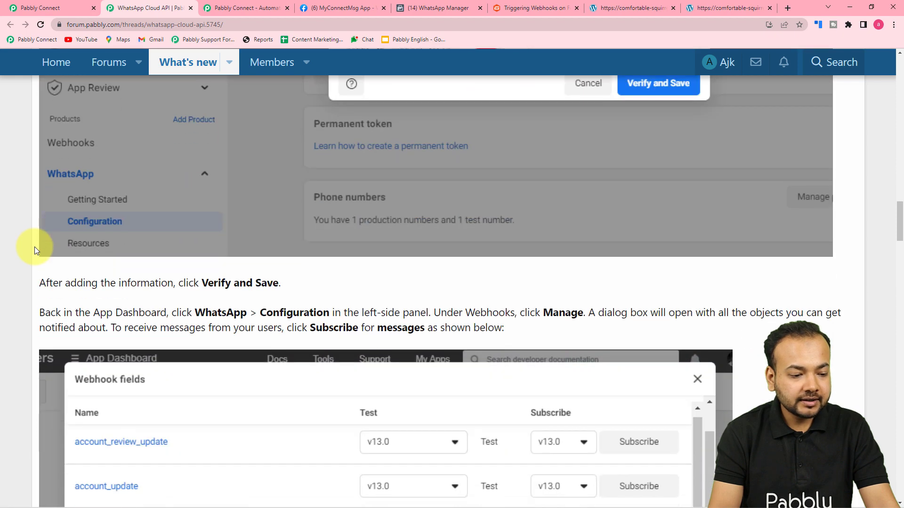
scroll(34, 247, down, 4)
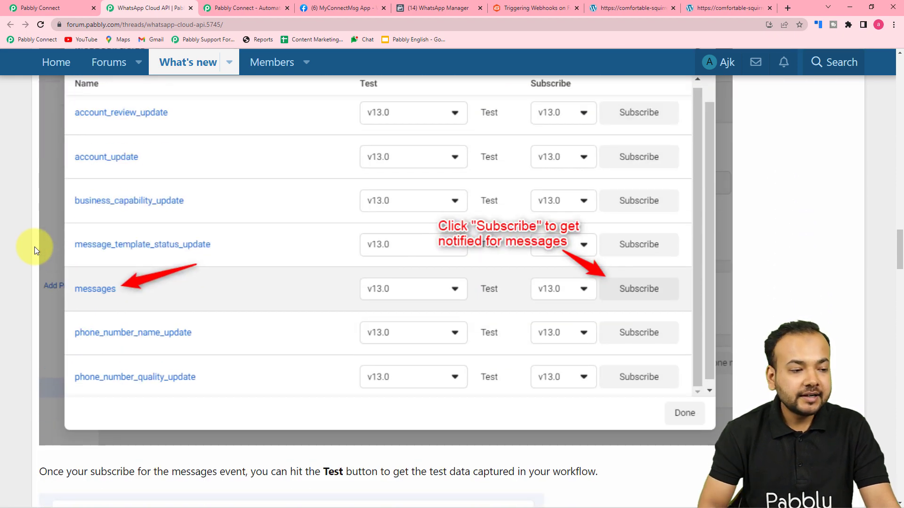
scroll(35, 246, down, 11)
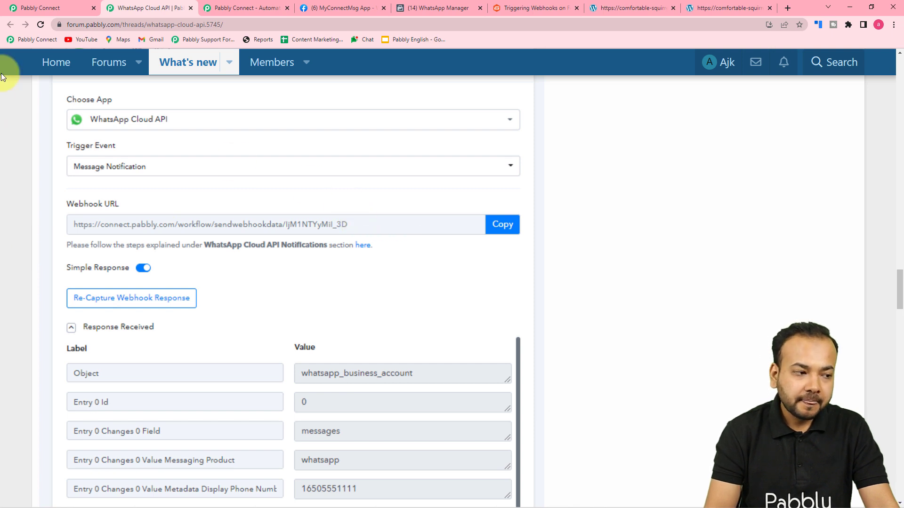
click(56, 13)
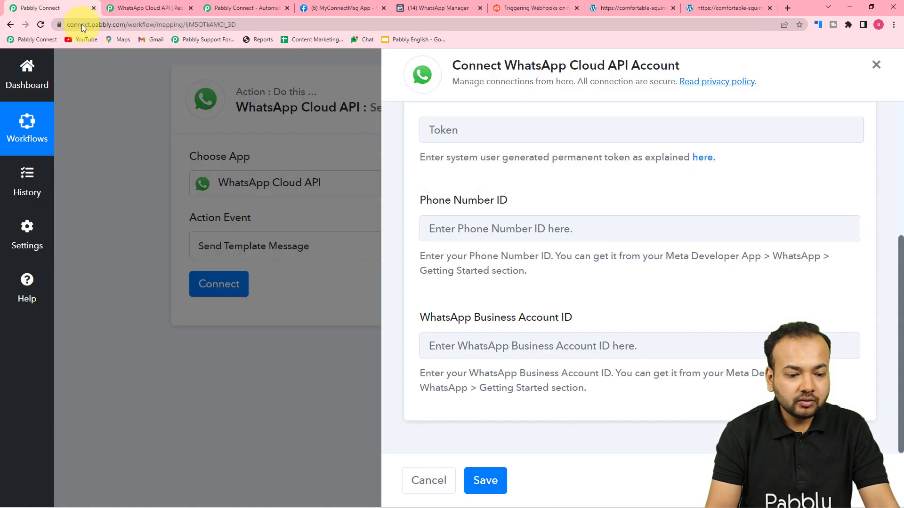
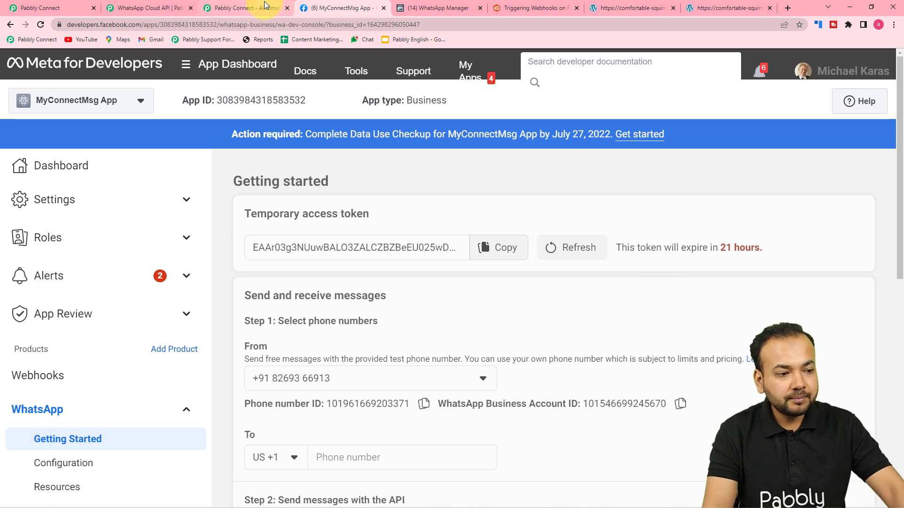
Step: Return to the WhatsApp Cloud API forum thread and revisit its permanent token video section
click(245, 8)
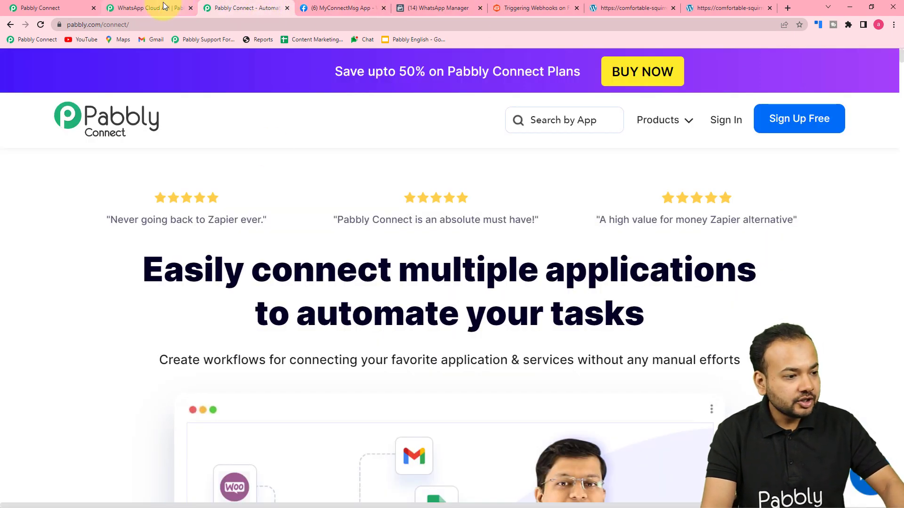
click(163, 6)
scroll(376, 196, up, 12)
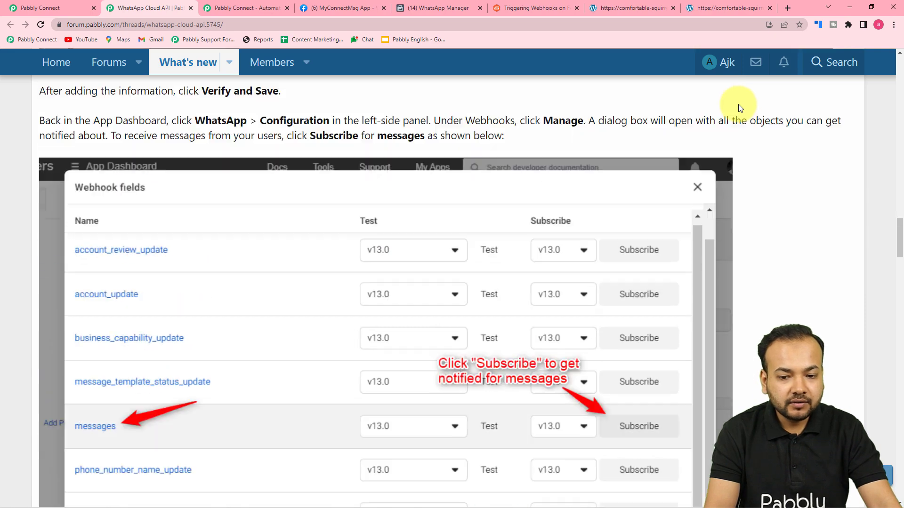
scroll(780, 117, up, 20)
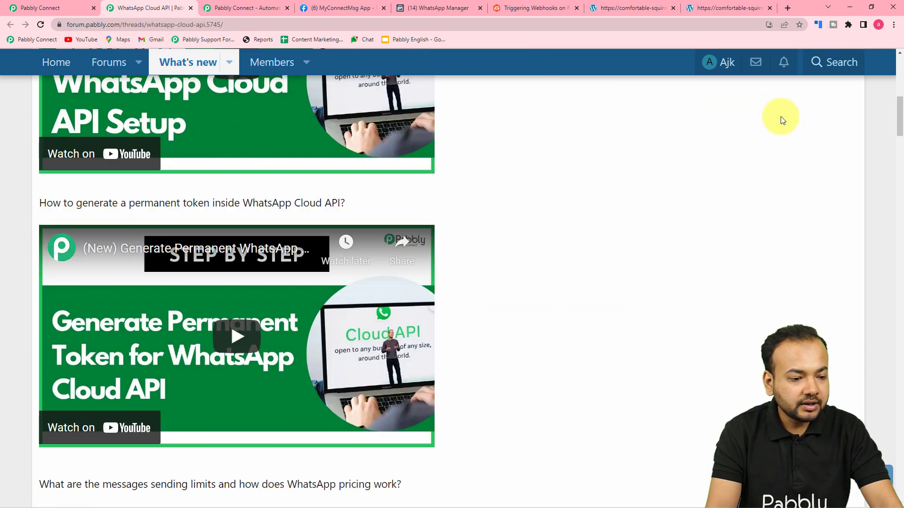
Step: Switch to the Meta for Developers app's Getting Started page and examine the access token, phone number ID and business account ID
click(248, 6)
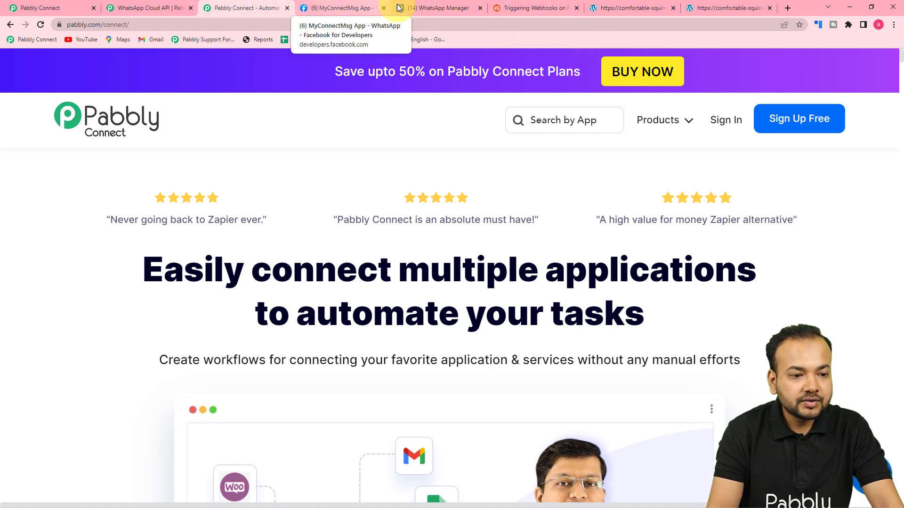
click(340, 10)
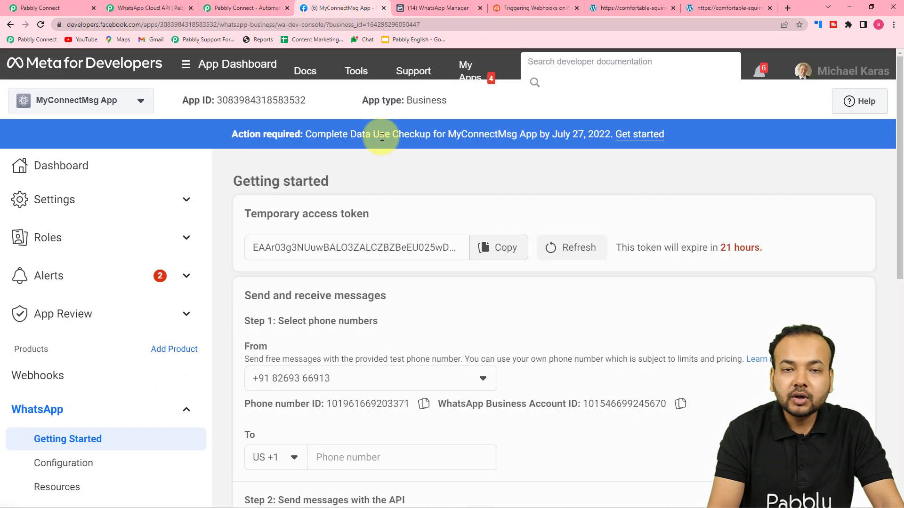
mouse_move(356, 70)
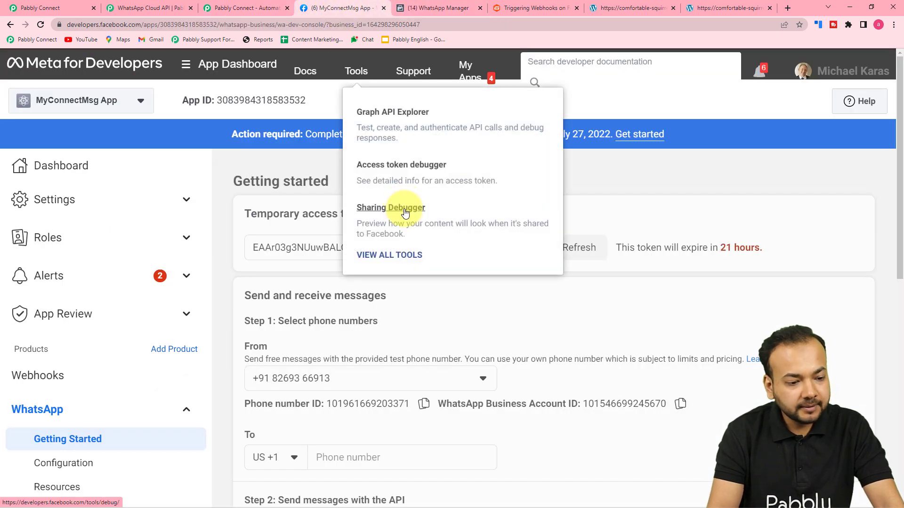
scroll(237, 178, down, 1)
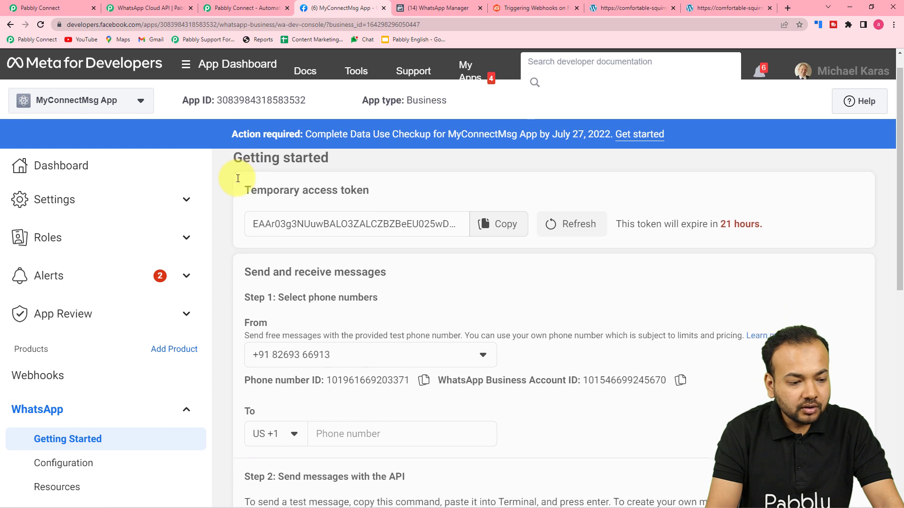
scroll(238, 179, down, 1)
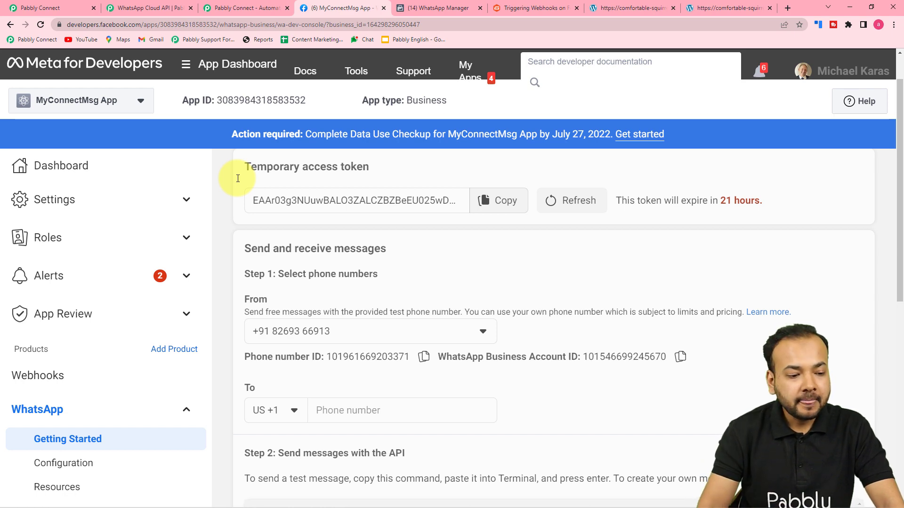
scroll(236, 178, down, 3)
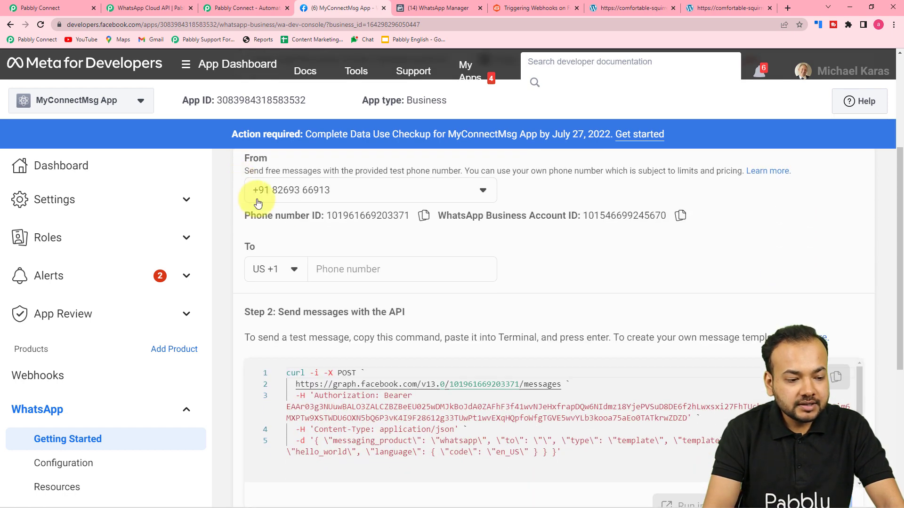
Step: Copy the phone number ID from Meta's Getting Started page into the Phone Number ID field of the new WhatsApp Cloud API connection
scroll(292, 207, up, 1)
scroll(273, 214, up, 1)
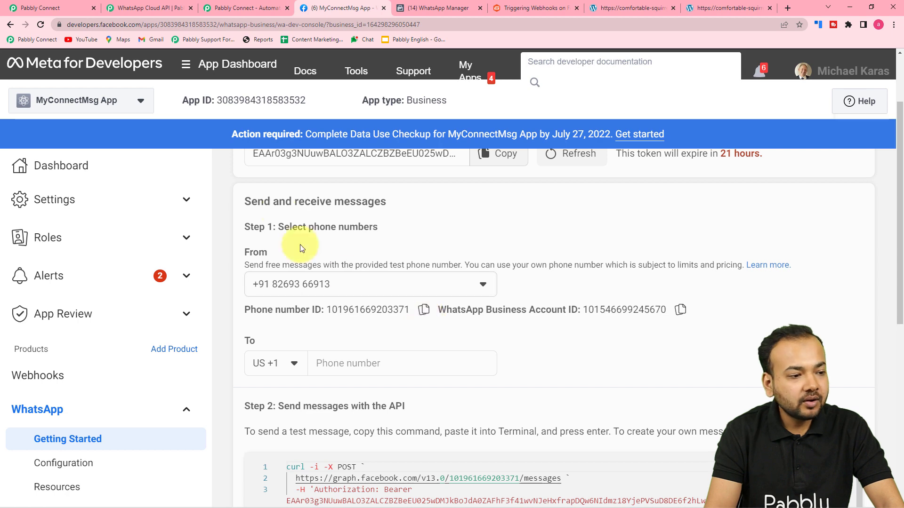
click(205, 6)
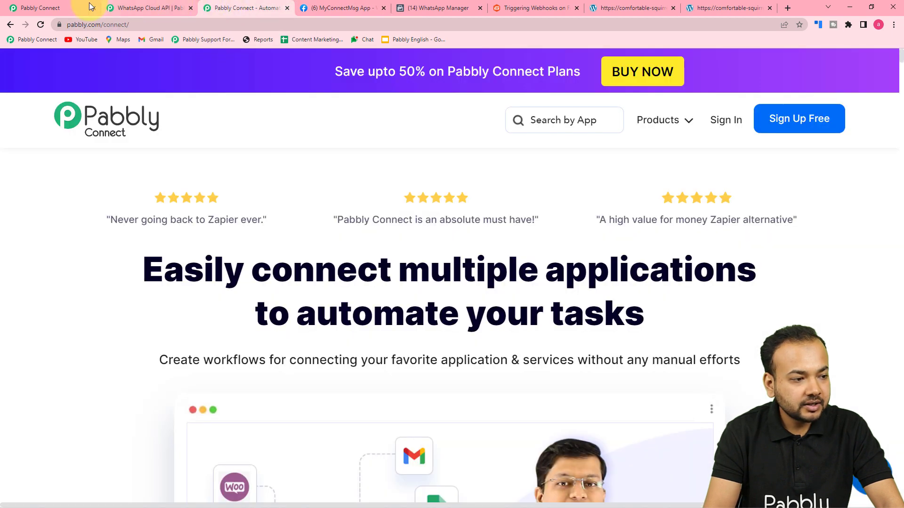
click(76, 7)
right_click(434, 241)
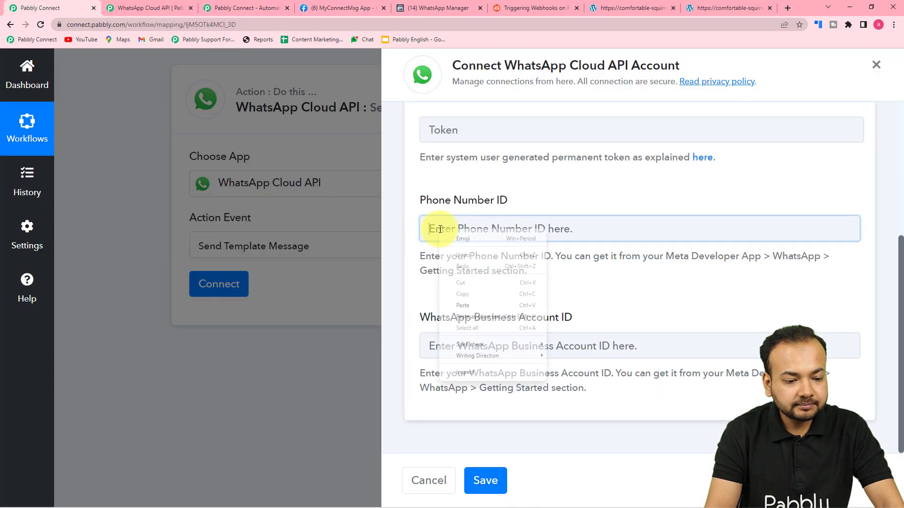
click(469, 305)
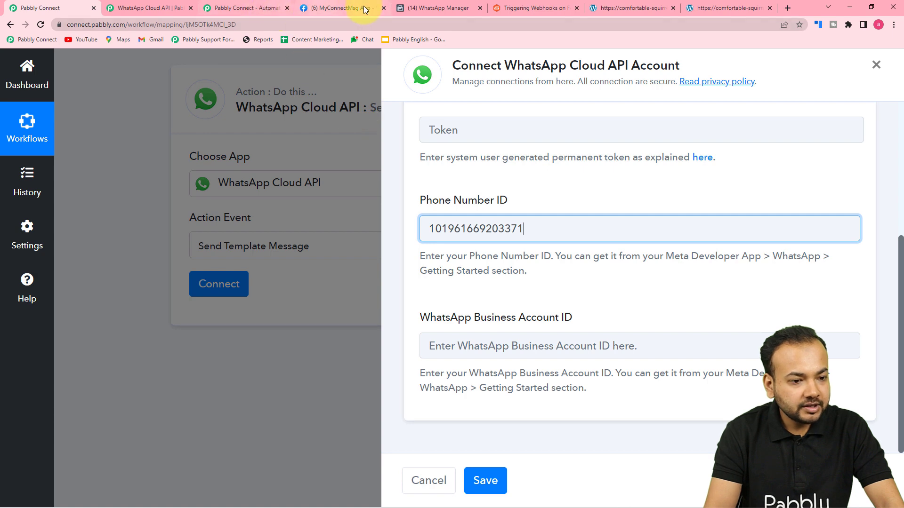
Step: Copy the WhatsApp Business Account ID from the Meta app page into the matching field of the connection form
click(326, 10)
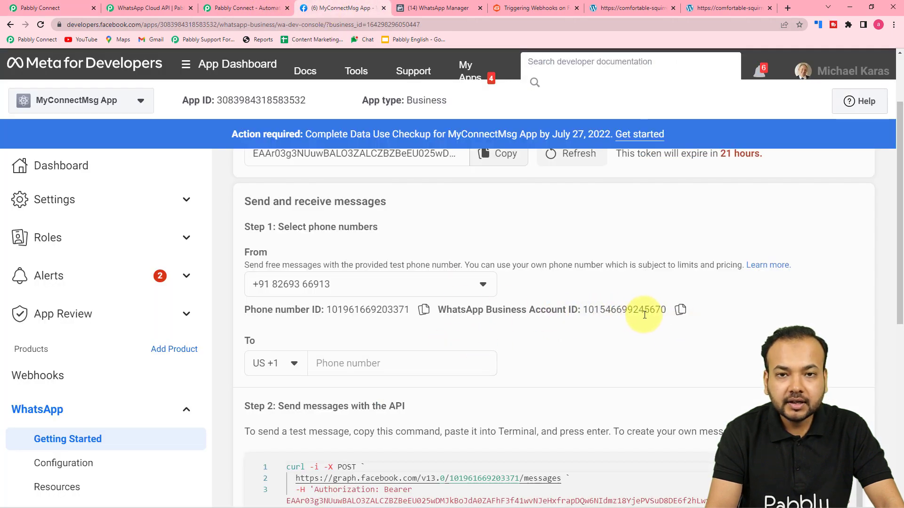
click(680, 310)
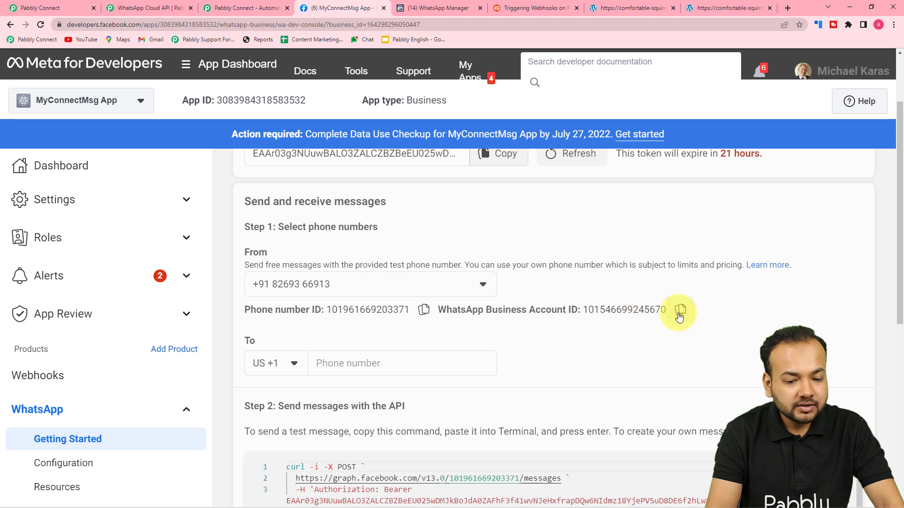
click(52, 9)
right_click(457, 344)
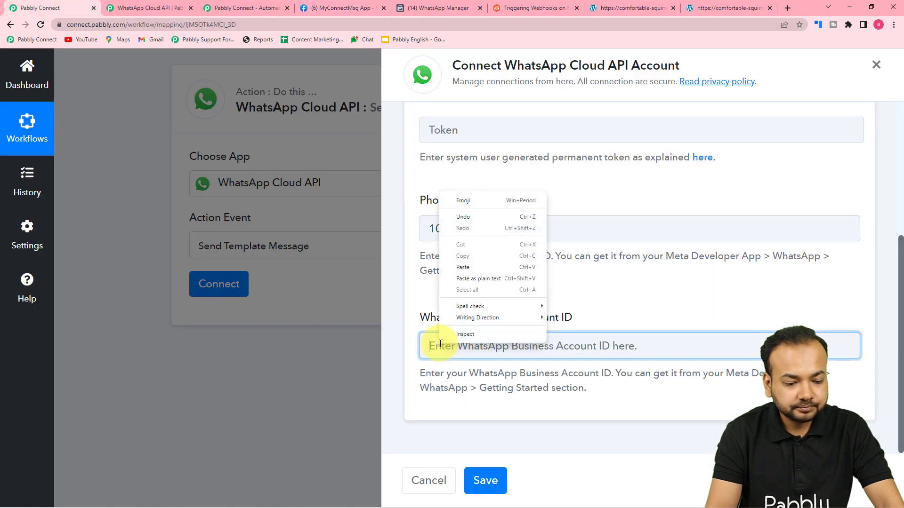
click(459, 278)
click(564, 382)
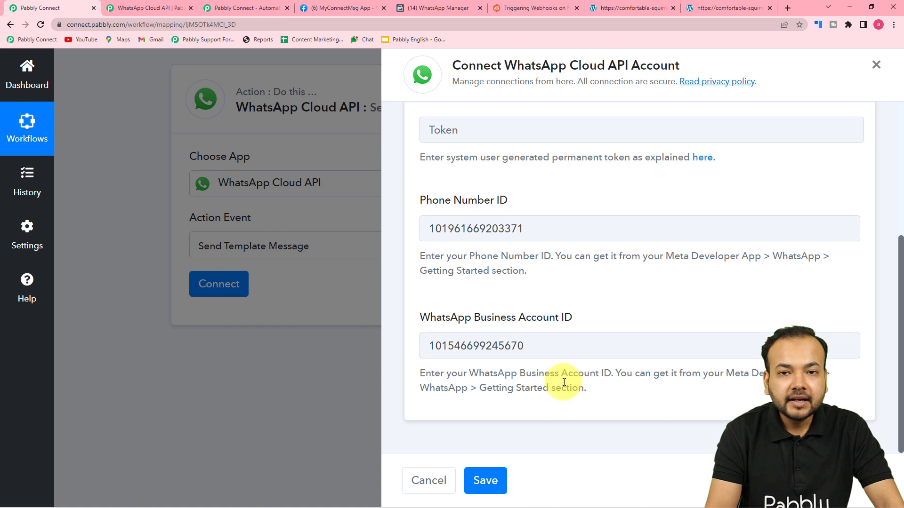
Step: Use the existing connection "WhatsApp Cloud API Final" instead of a new one and save it for the Send Template Message action
scroll(564, 383, up, 1)
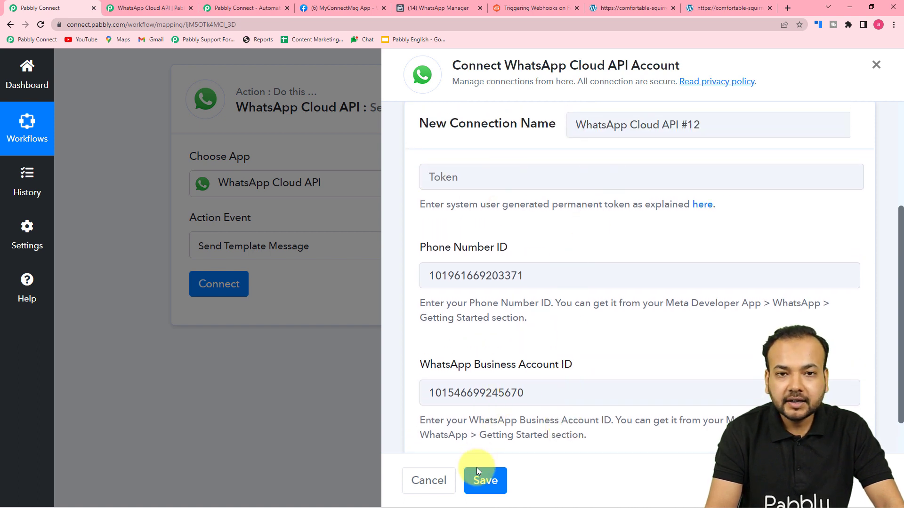
scroll(575, 414, up, 4)
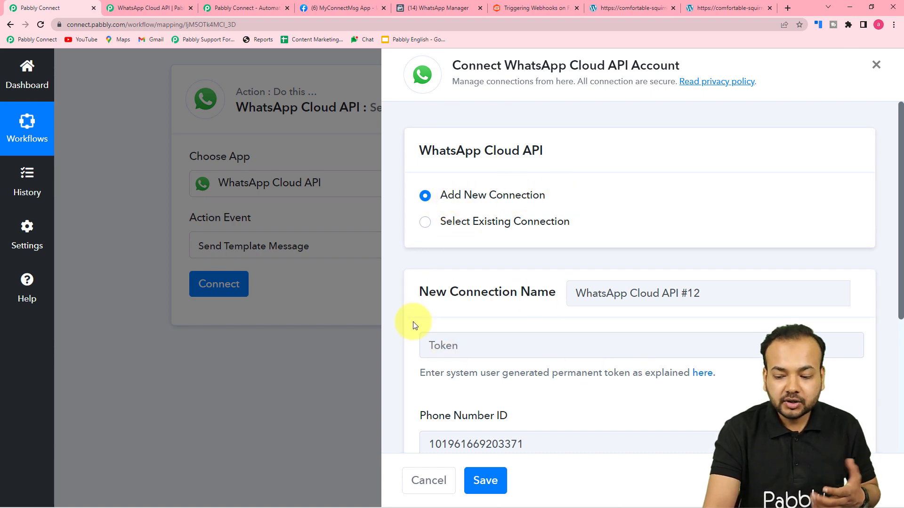
scroll(414, 330, down, 3)
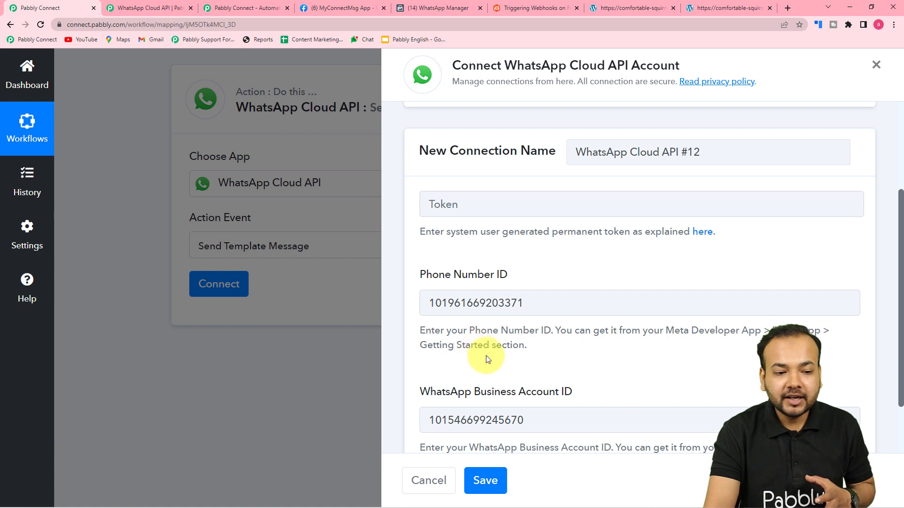
scroll(480, 349, up, 3)
scroll(490, 341, down, 1)
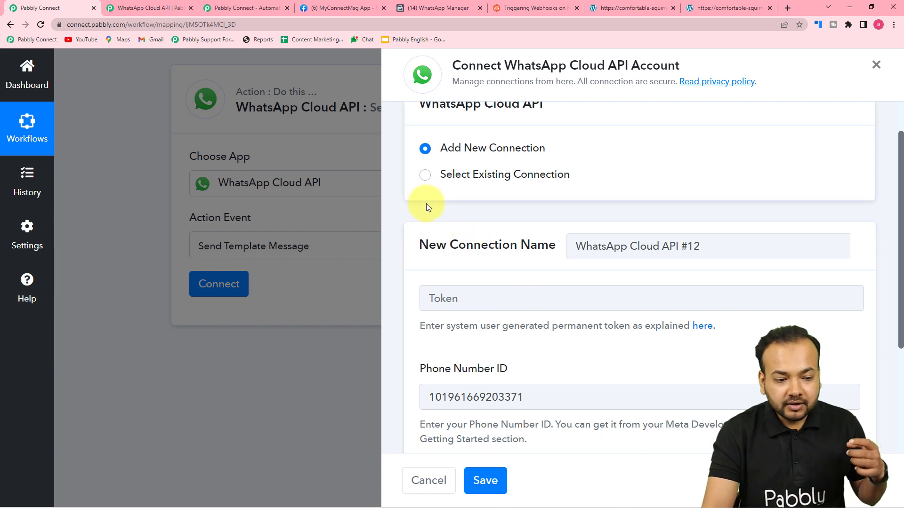
click(425, 175)
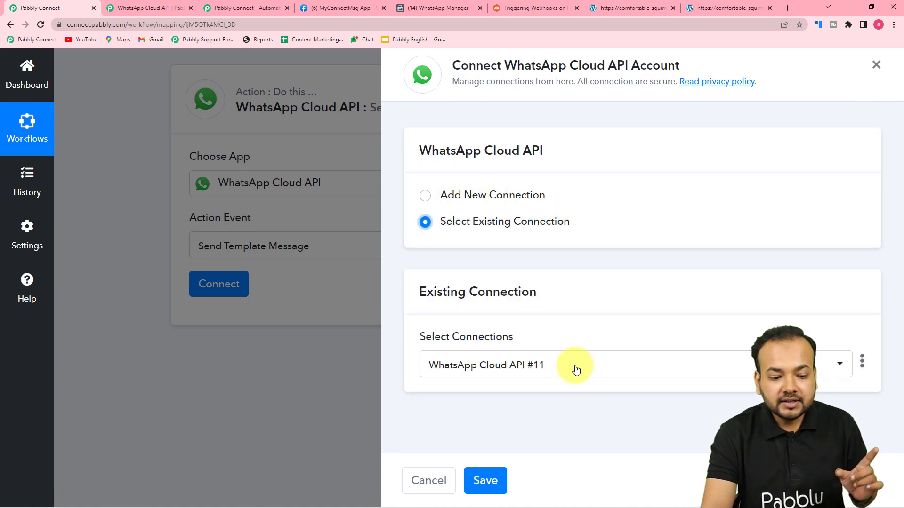
click(530, 368)
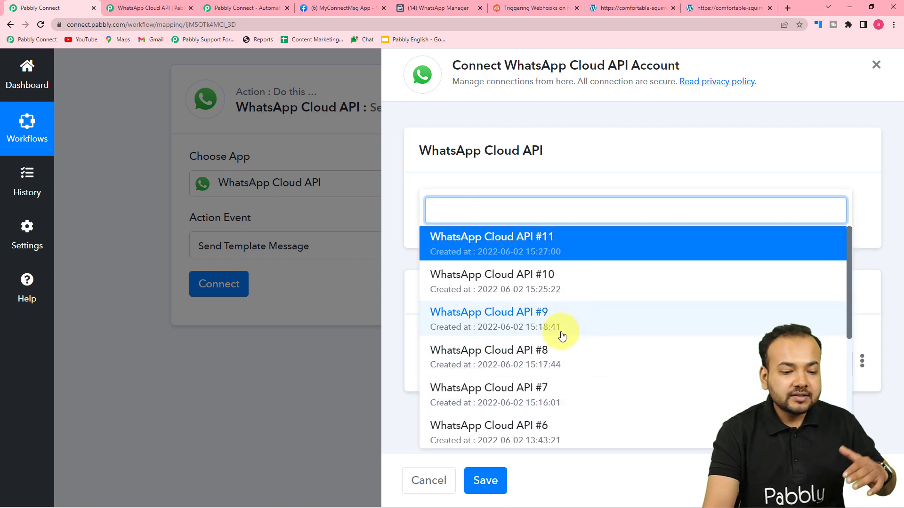
scroll(561, 337, down, 3)
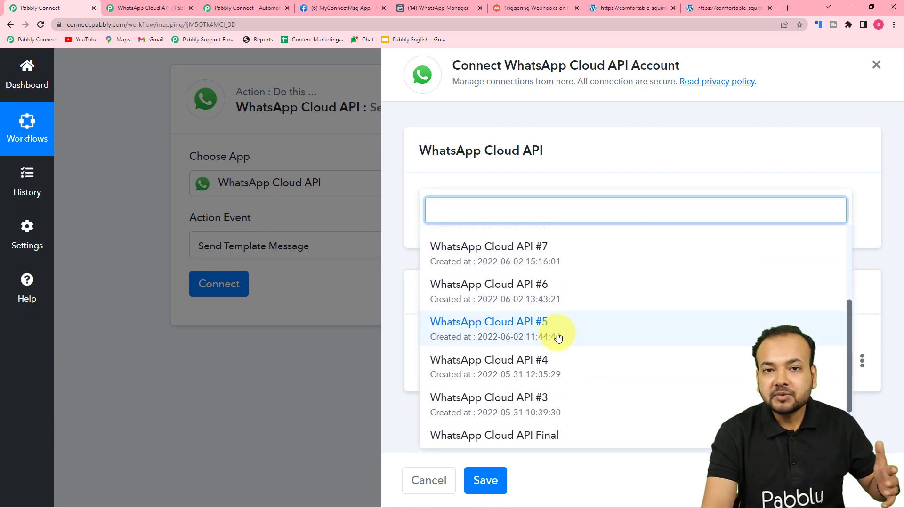
scroll(559, 336, down, 1)
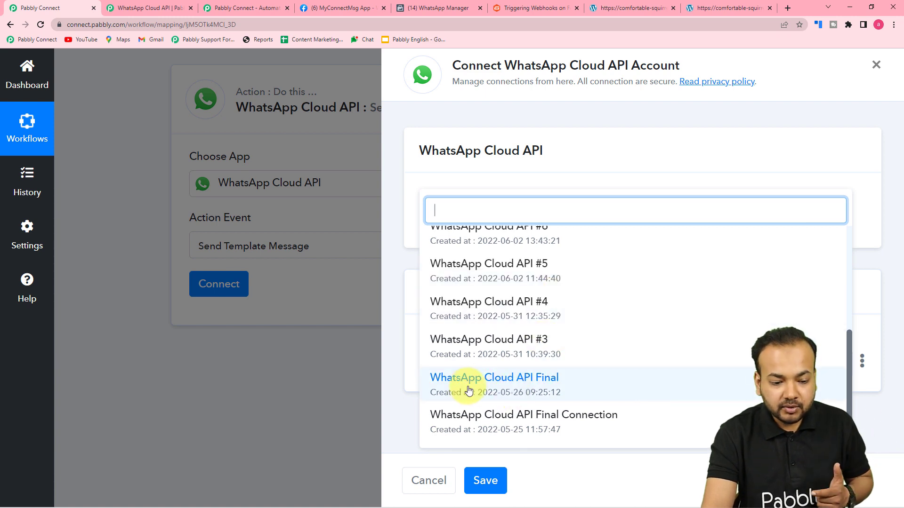
click(550, 382)
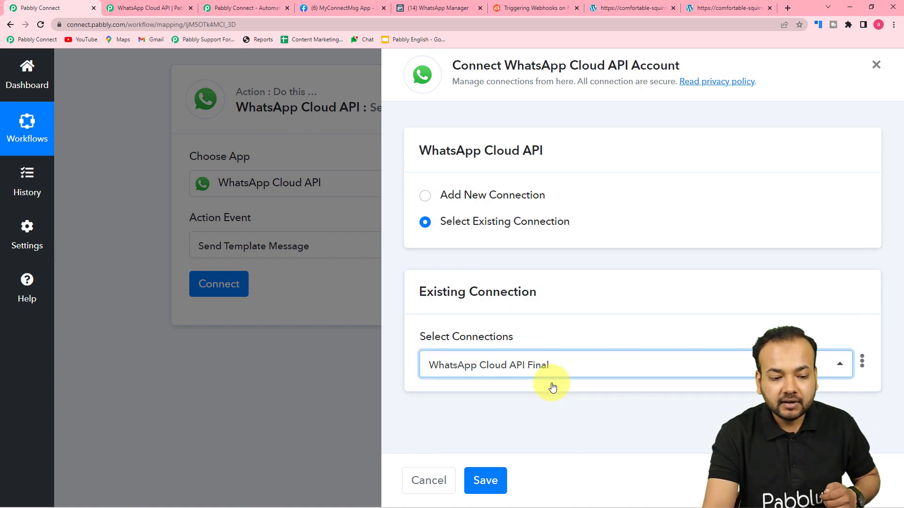
click(483, 481)
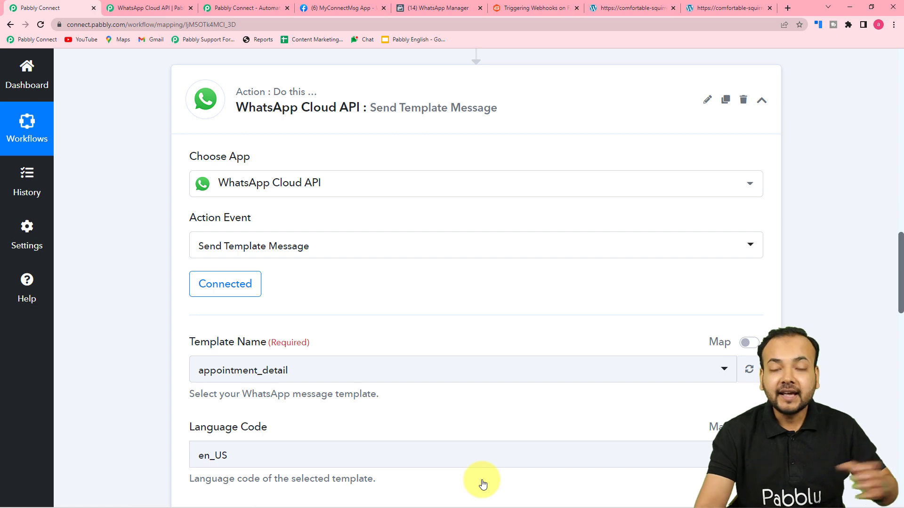
Step: Review the action's template fields, switch to the Meta for Developers app page and follow its link for creating your own message template
mouse_move(473, 505)
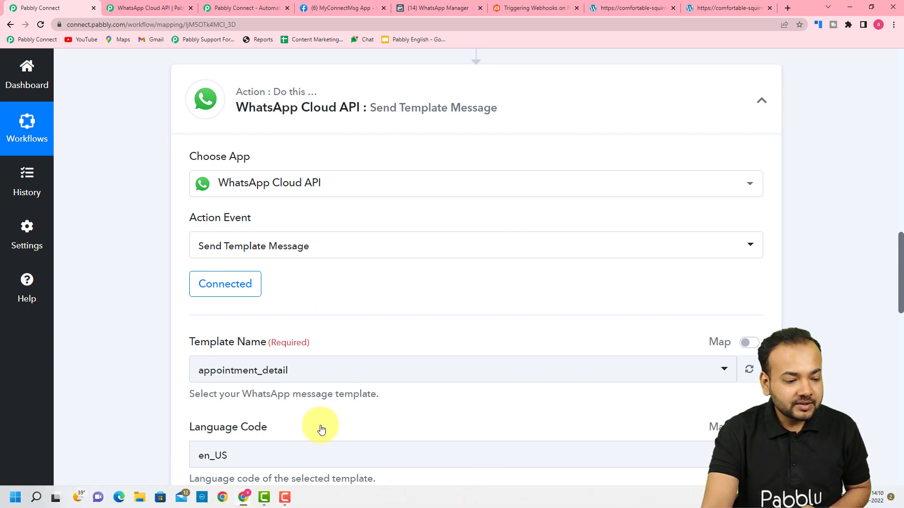
scroll(303, 320, down, 2)
scroll(116, 261, down, 2)
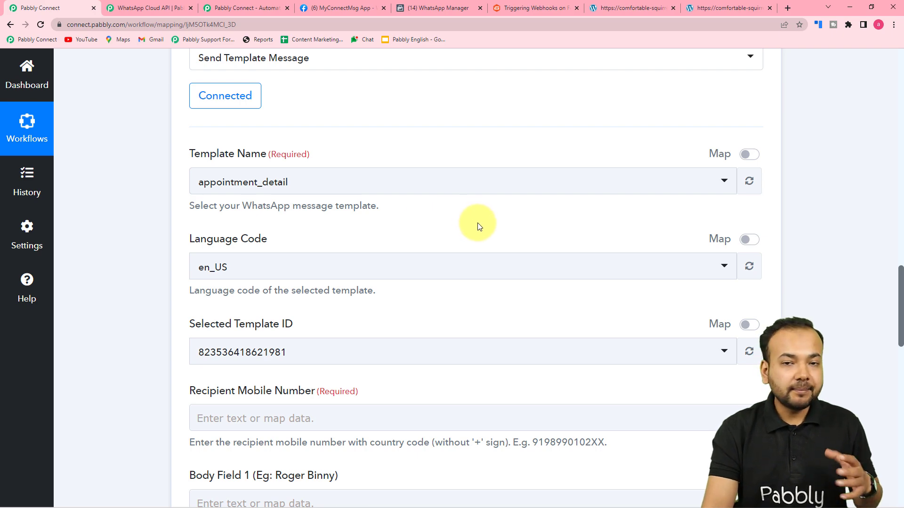
click(342, 9)
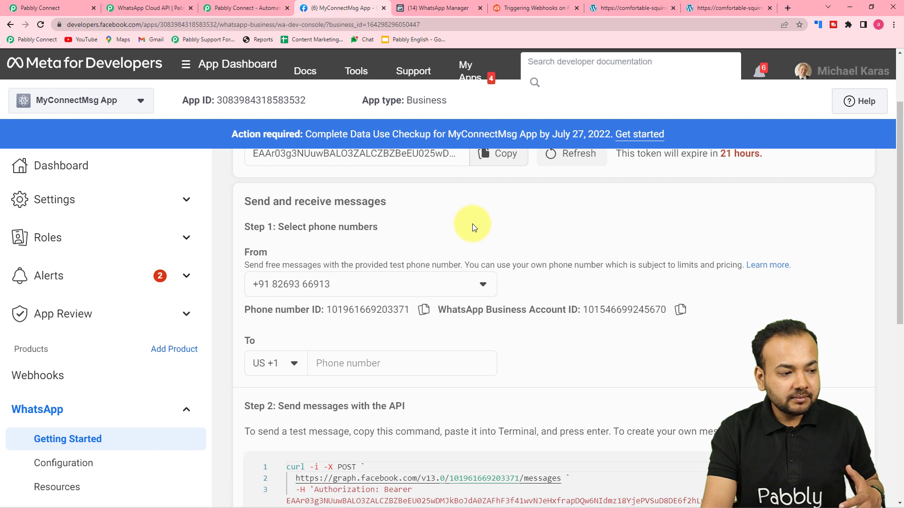
scroll(648, 217, down, 3)
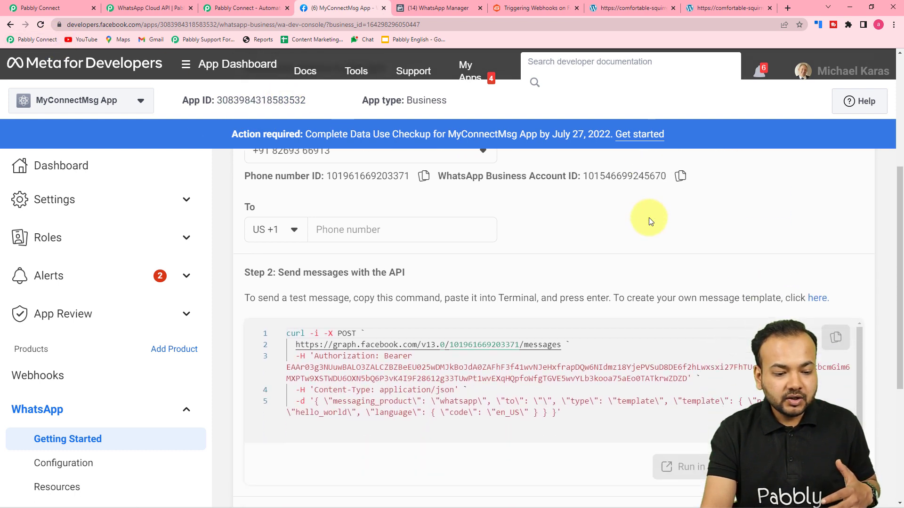
scroll(649, 217, down, 2)
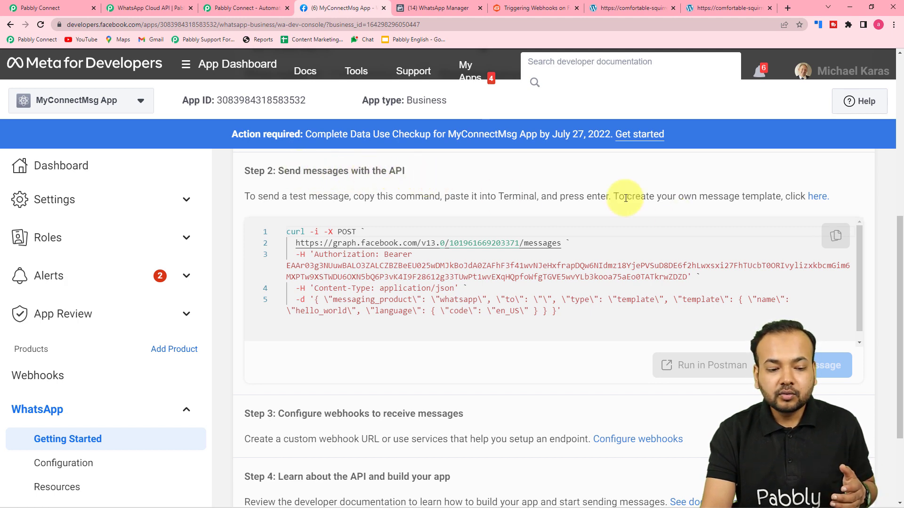
click(821, 199)
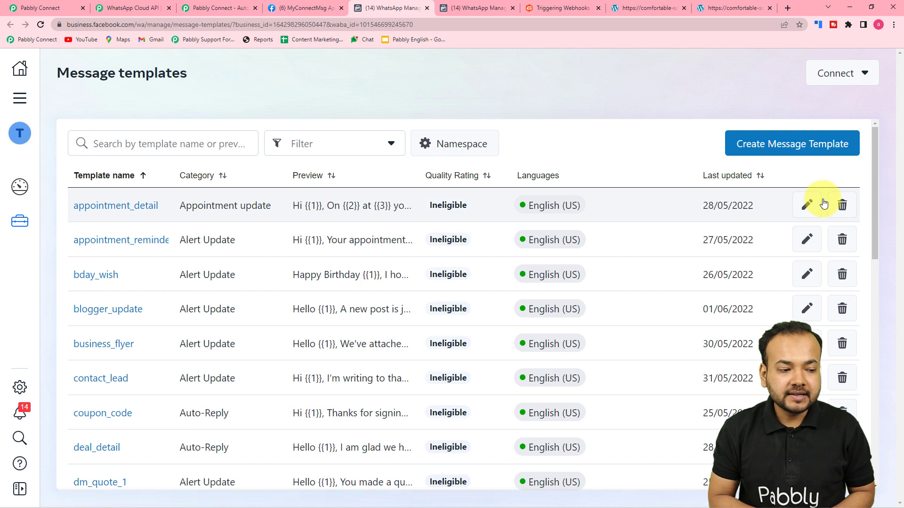
Step: Open the contact_lead message template and examine its header, body variables, footer, buttons and message preview
scroll(511, 235, down, 3)
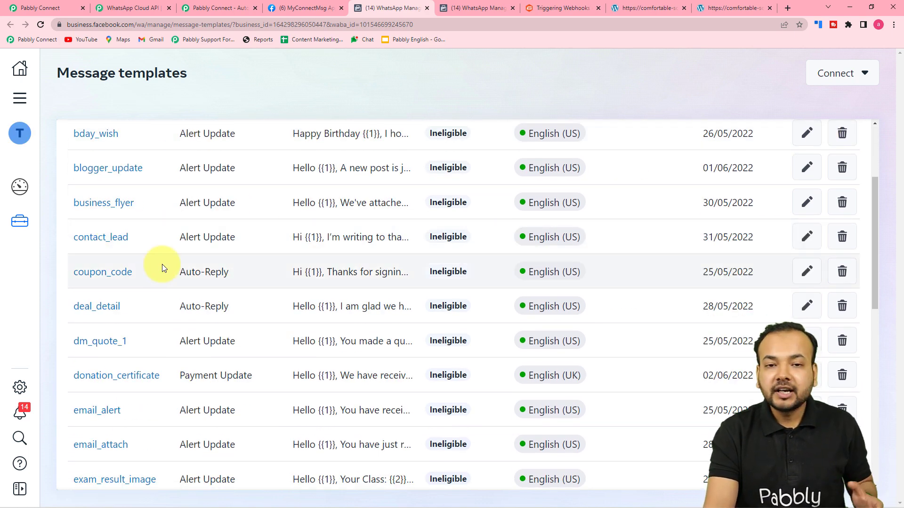
click(115, 242)
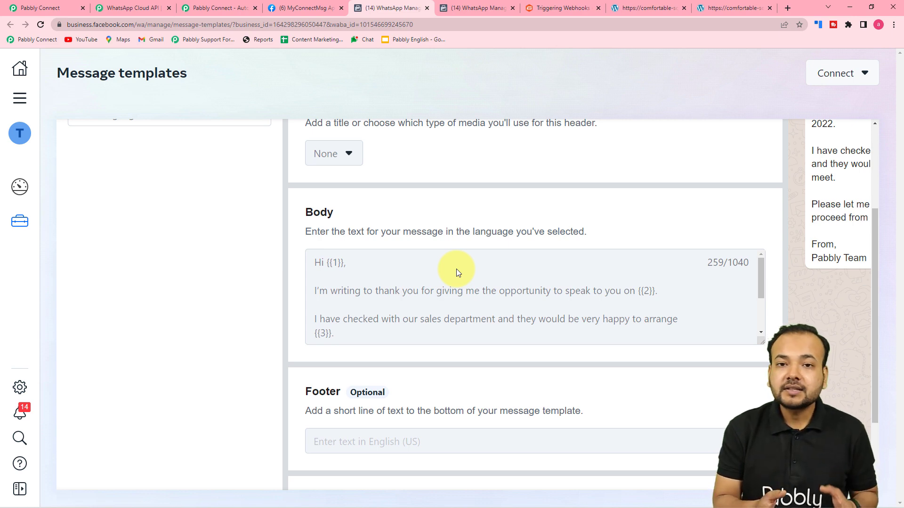
scroll(456, 270, down, 1)
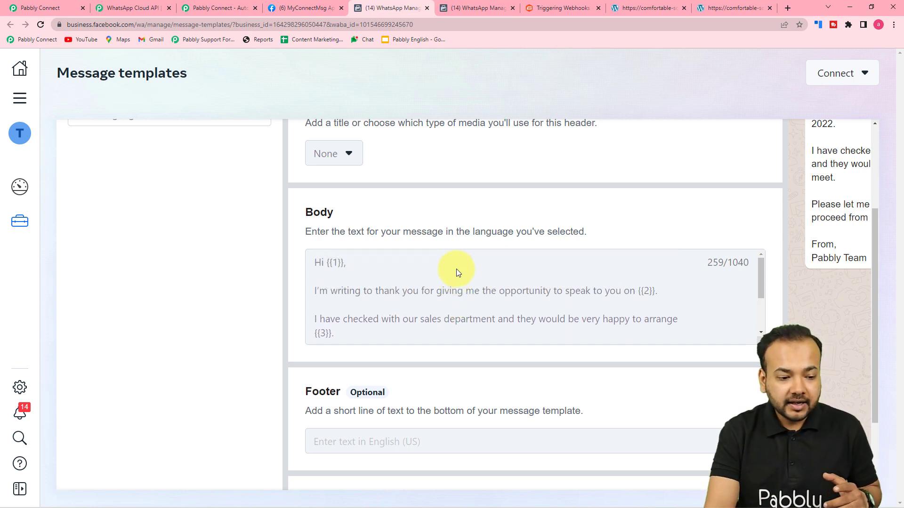
scroll(467, 218, up, 3)
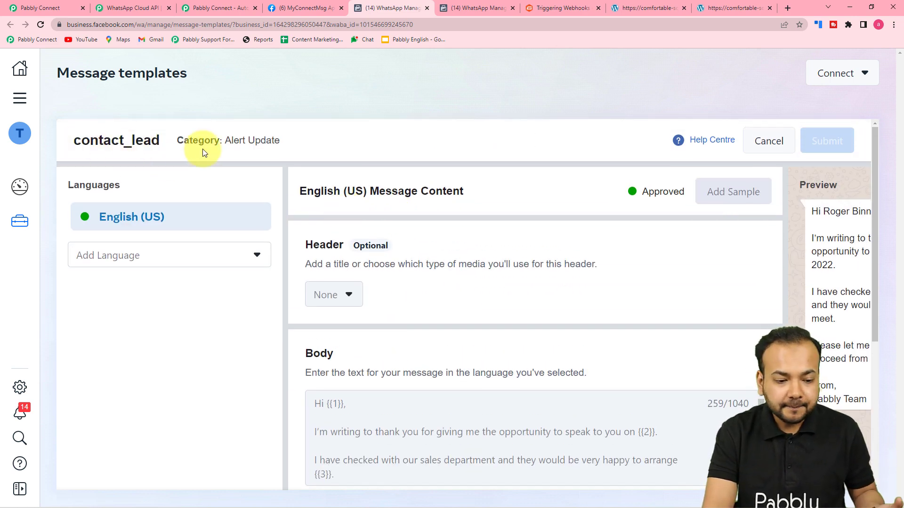
scroll(742, 289, down, 3)
scroll(742, 292, down, 2)
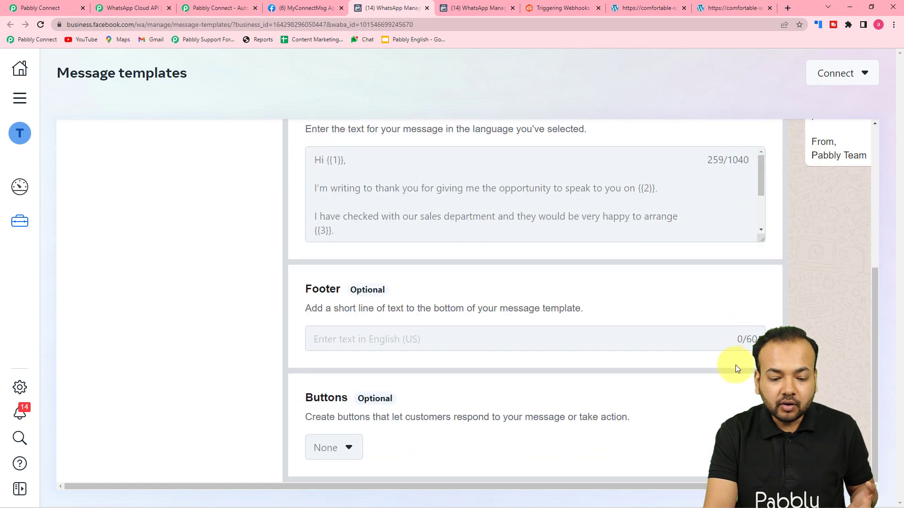
drag(692, 486, 777, 486)
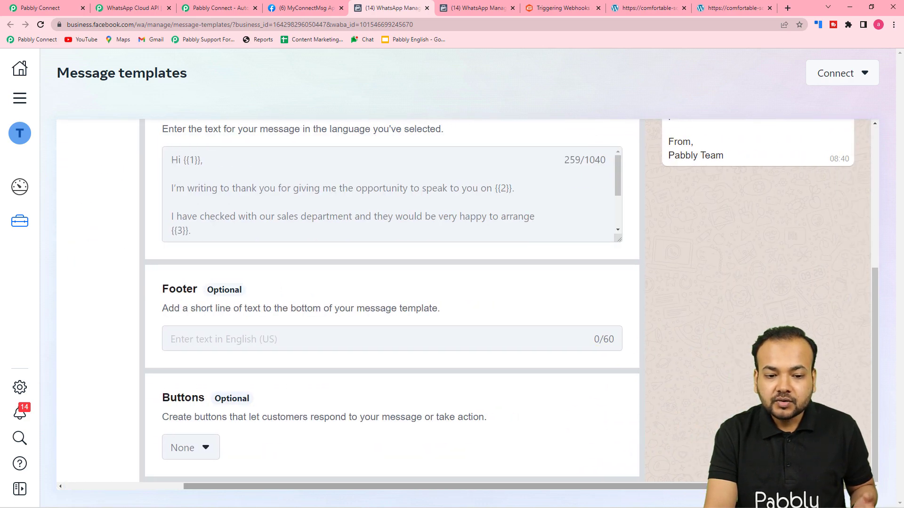
scroll(713, 215, up, 5)
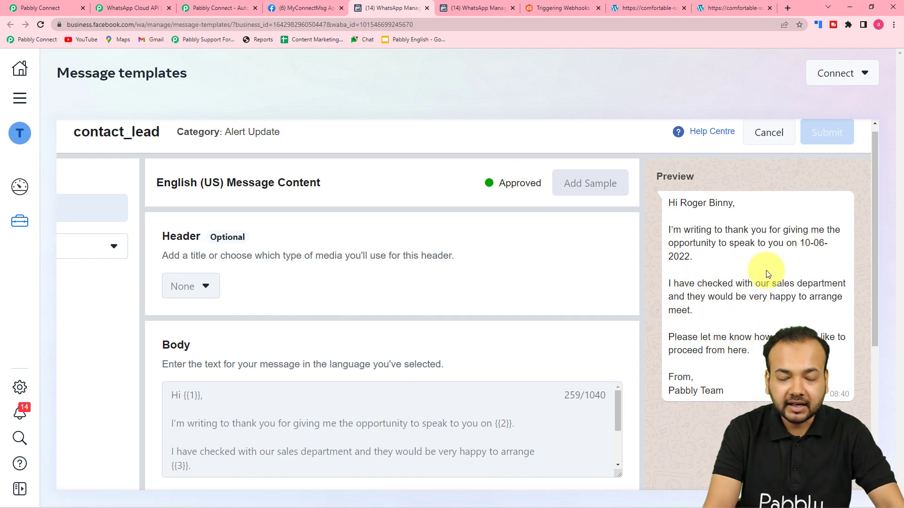
scroll(648, 278, down, 2)
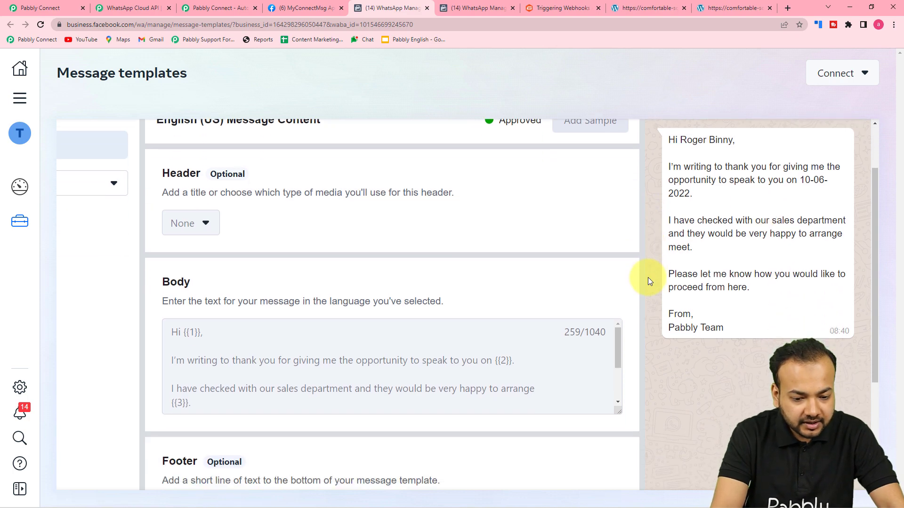
scroll(565, 278, up, 2)
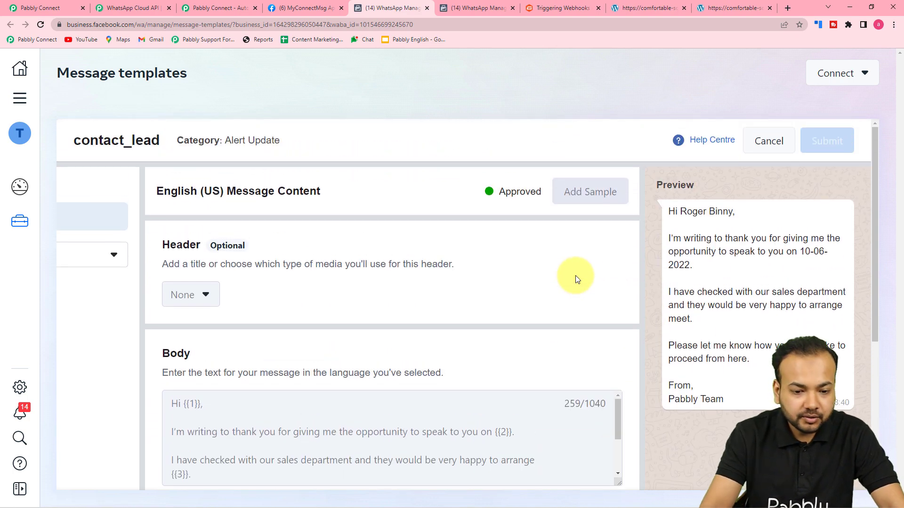
scroll(575, 279, down, 2)
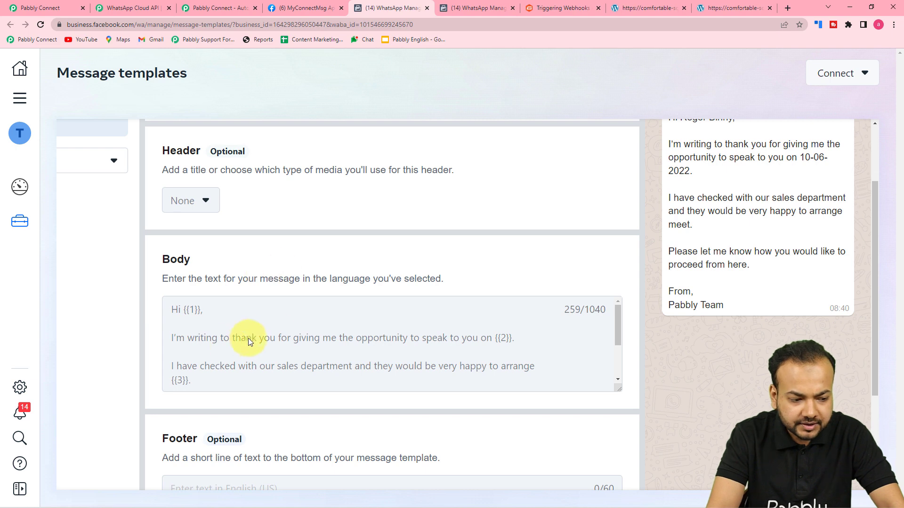
scroll(617, 315, up, 2)
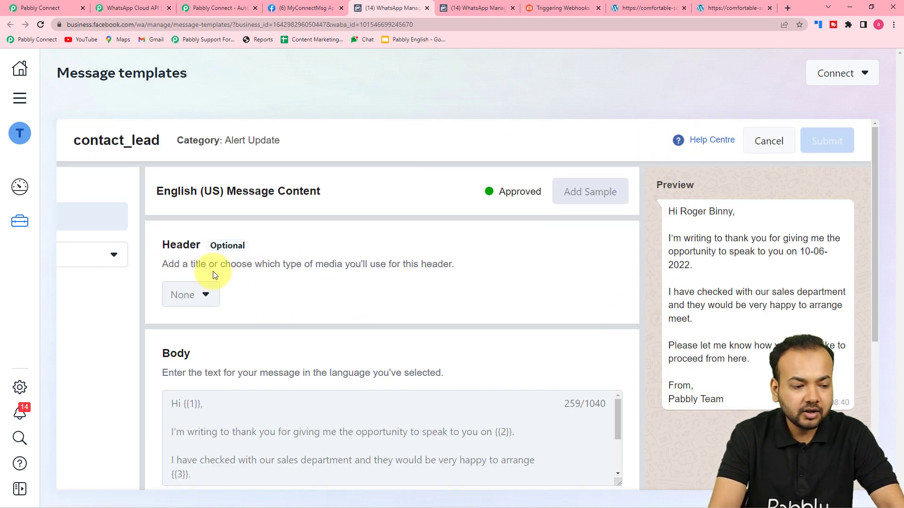
Step: Examine the contact_lead template's body variables, footer, buttons and preview again, and return to the message template list
scroll(226, 309, down, 3)
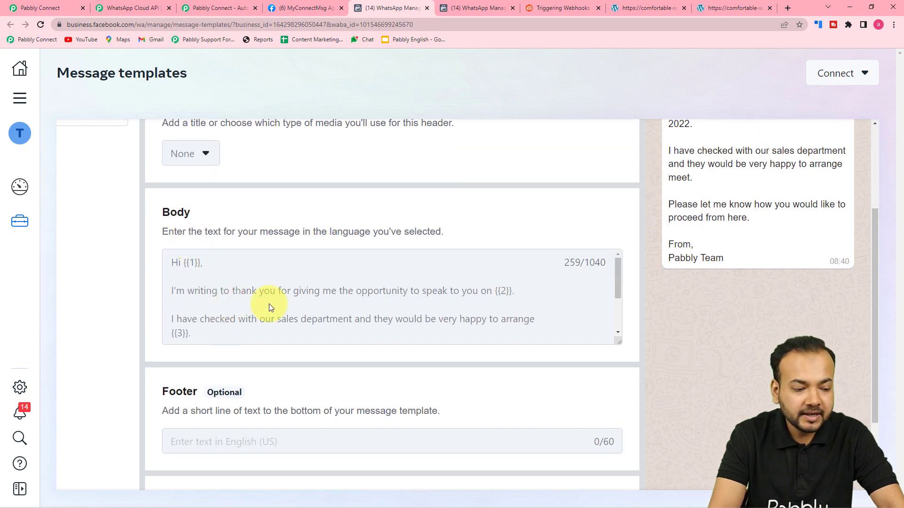
scroll(269, 304, down, 3)
scroll(192, 355, down, 2)
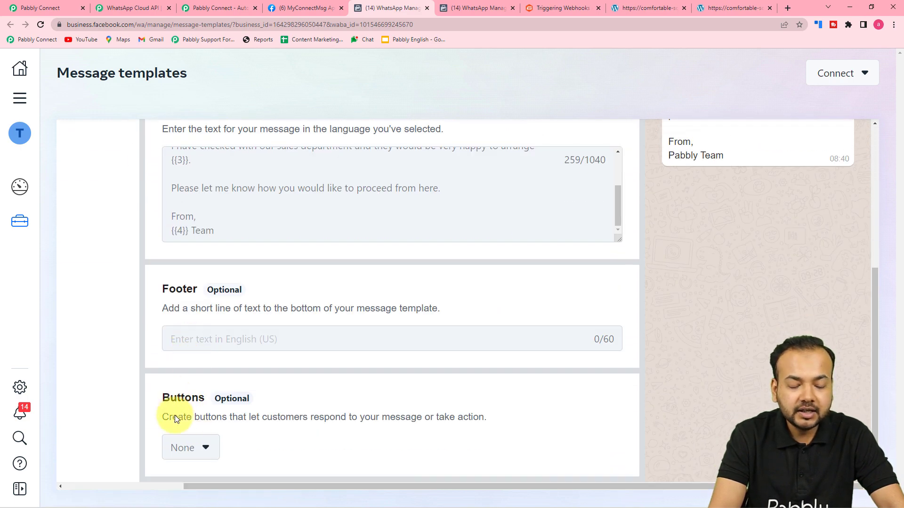
scroll(348, 212, up, 3)
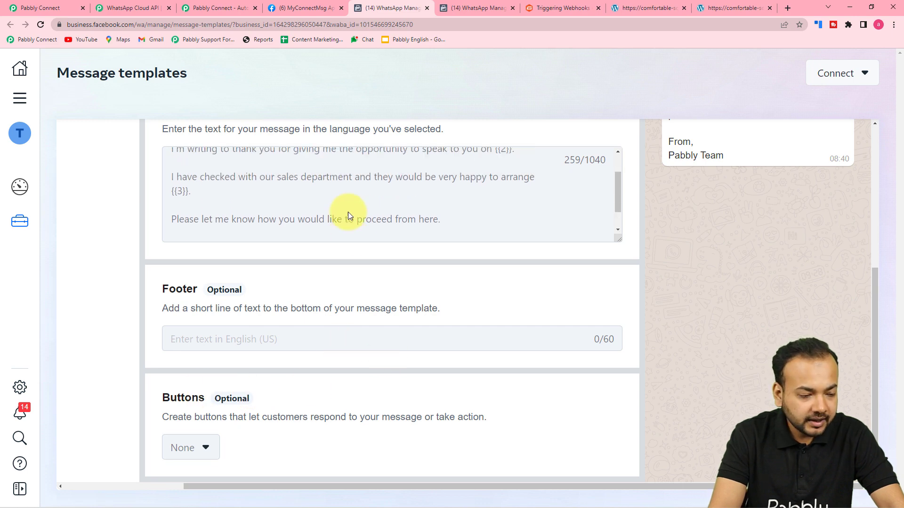
scroll(264, 170, up, 1)
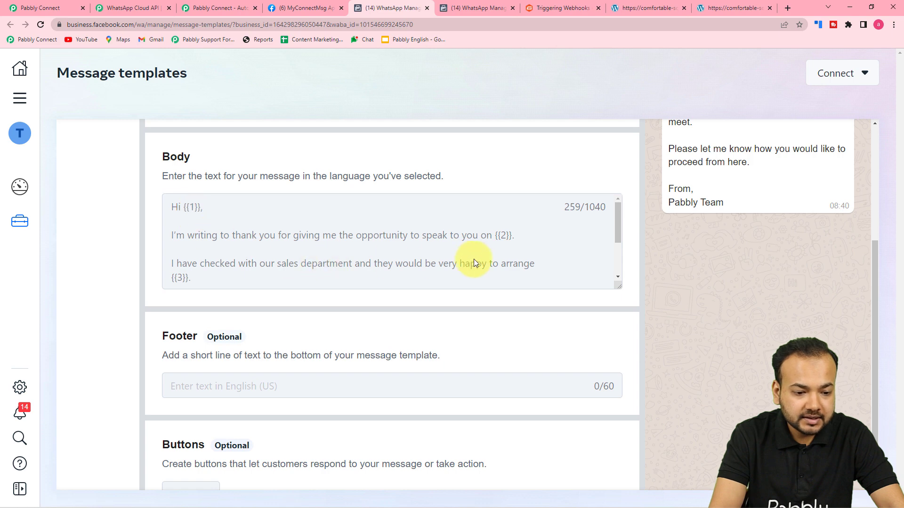
scroll(359, 253, down, 1)
scroll(267, 249, down, 1)
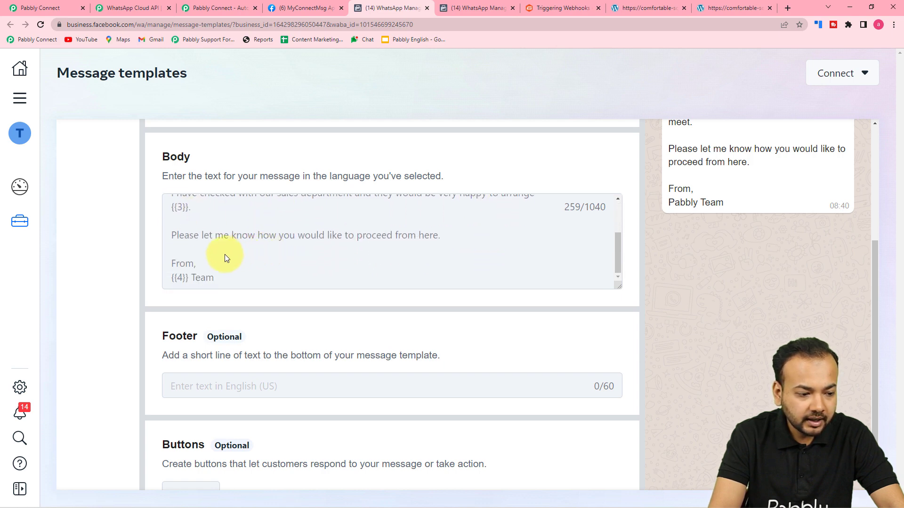
scroll(294, 285, up, 2)
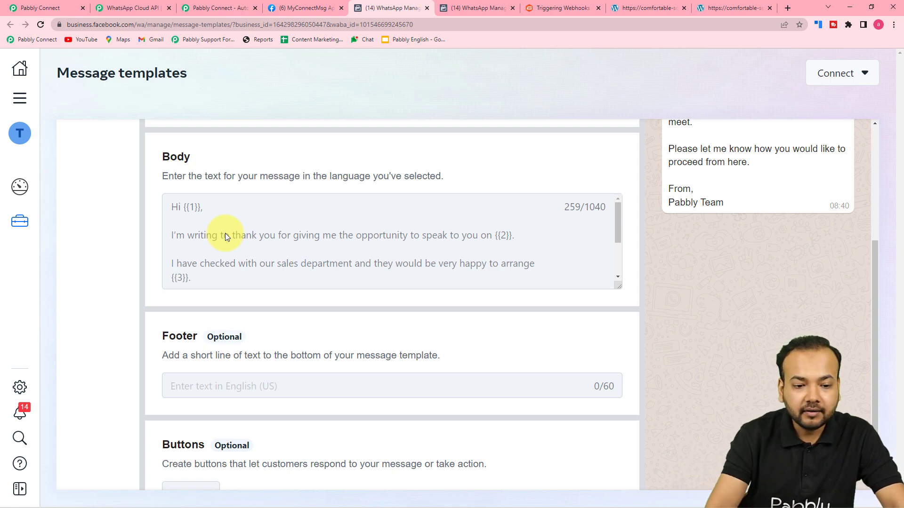
scroll(193, 231, down, 2)
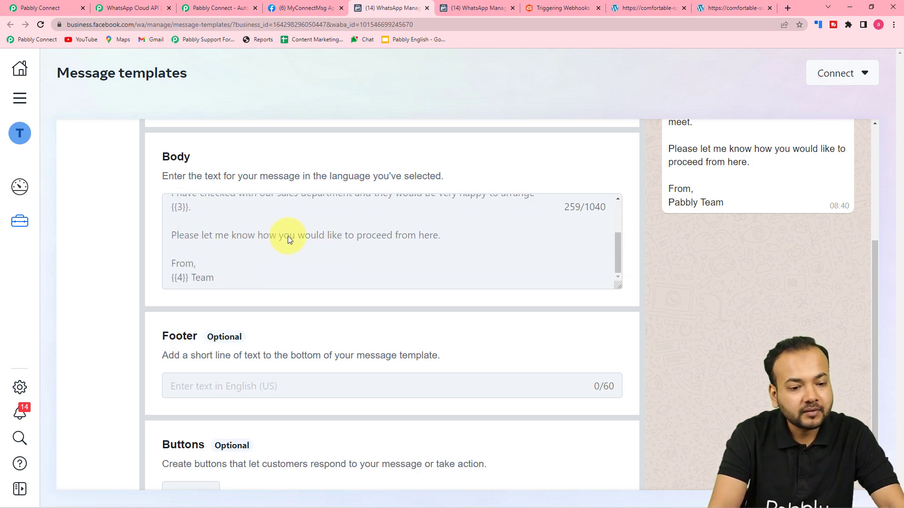
scroll(287, 235, up, 2)
scroll(664, 297, up, 4)
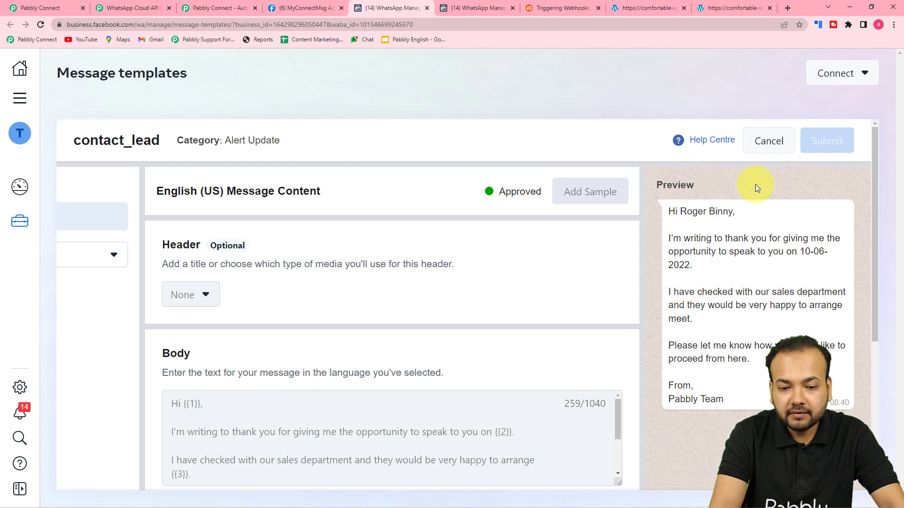
click(764, 142)
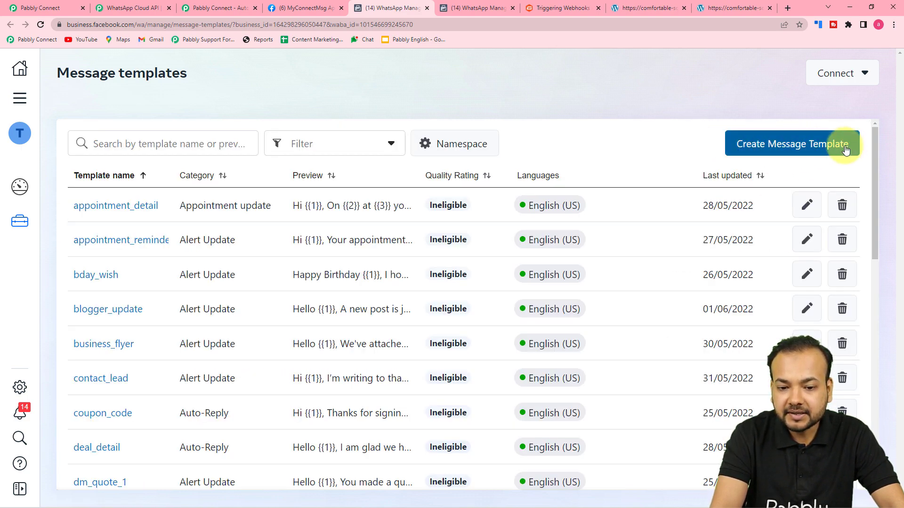
Step: Start a new message template in the Marketing category, named "name", with English (US) as its language
click(818, 150)
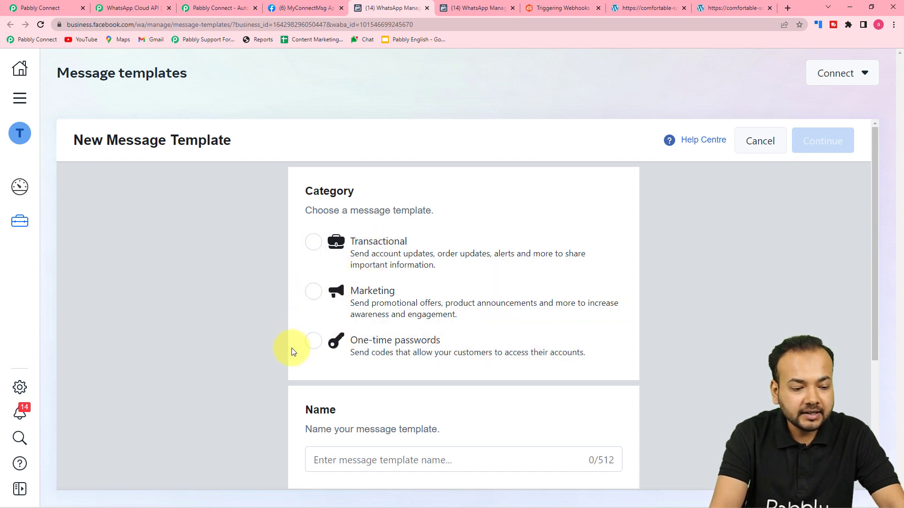
click(313, 292)
scroll(518, 367, down, 3)
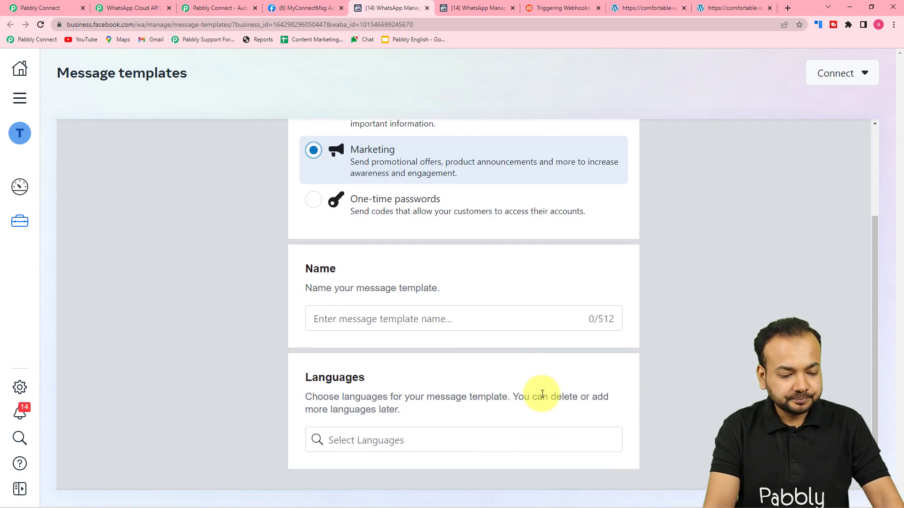
click(423, 320)
text(name)
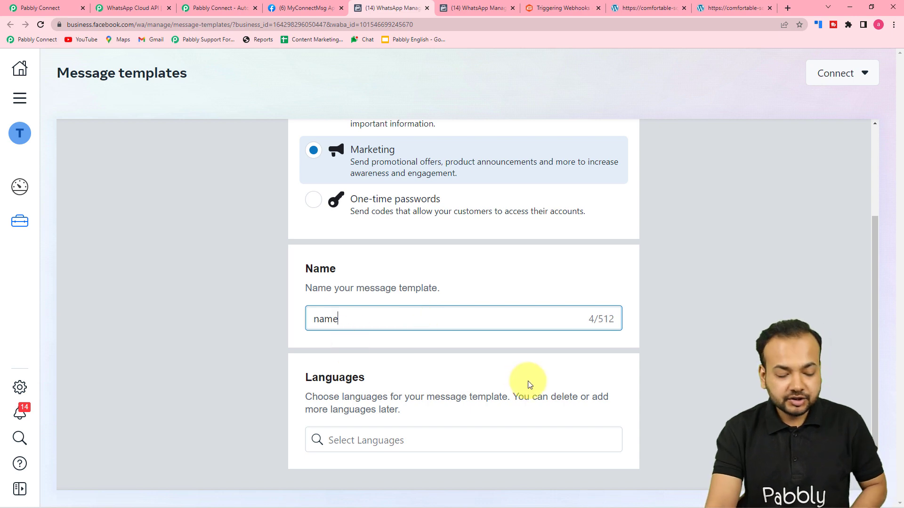
click(453, 440)
text(e)
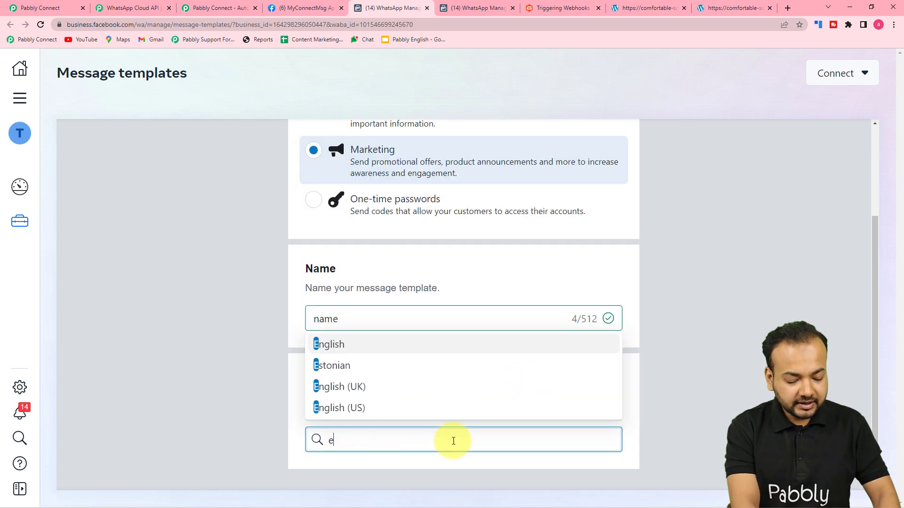
text(ng)
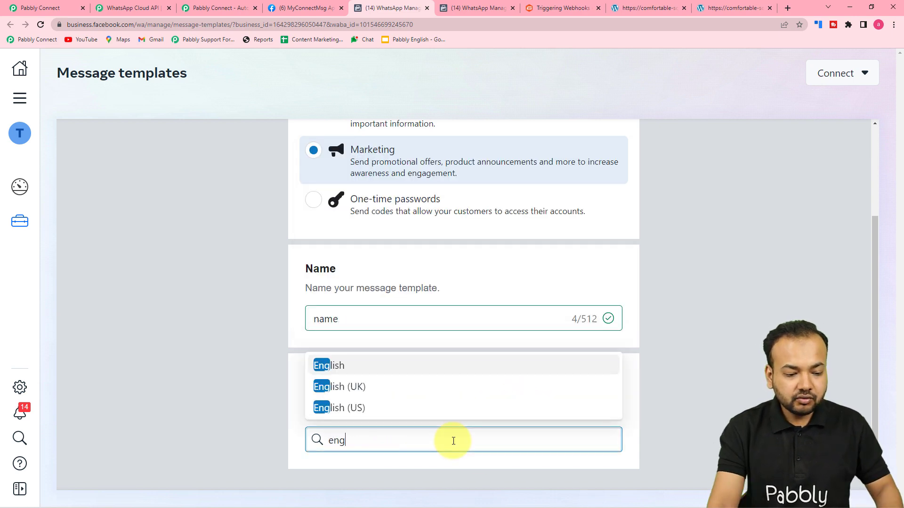
click(374, 408)
click(693, 376)
scroll(719, 408, up, 3)
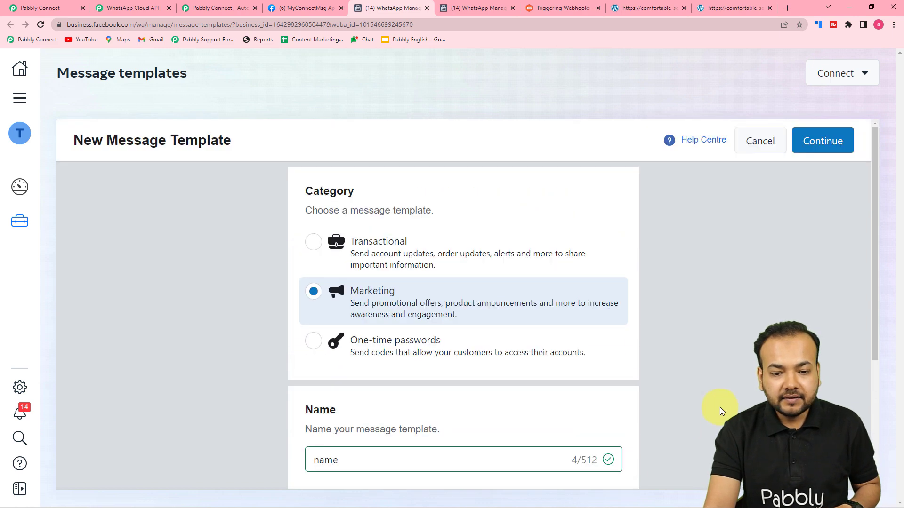
click(835, 149)
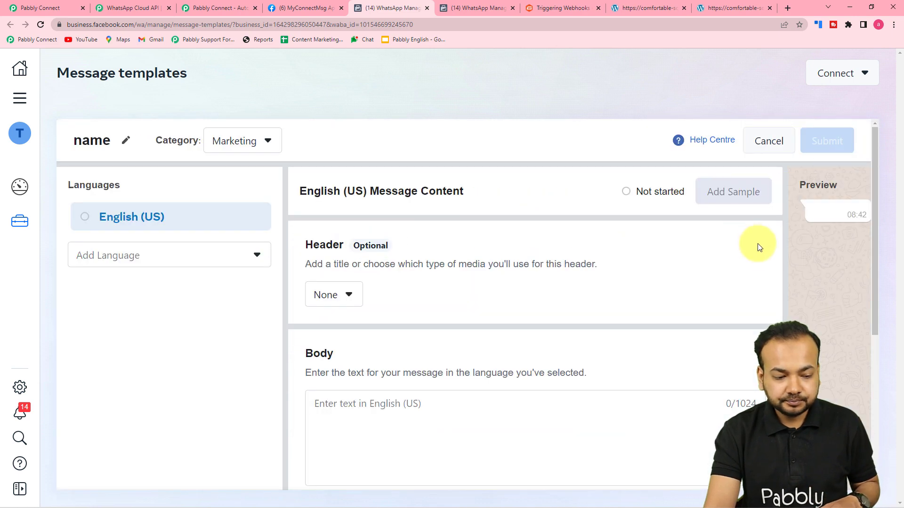
Step: Set the new template's header type to Media
scroll(687, 348, down, 1)
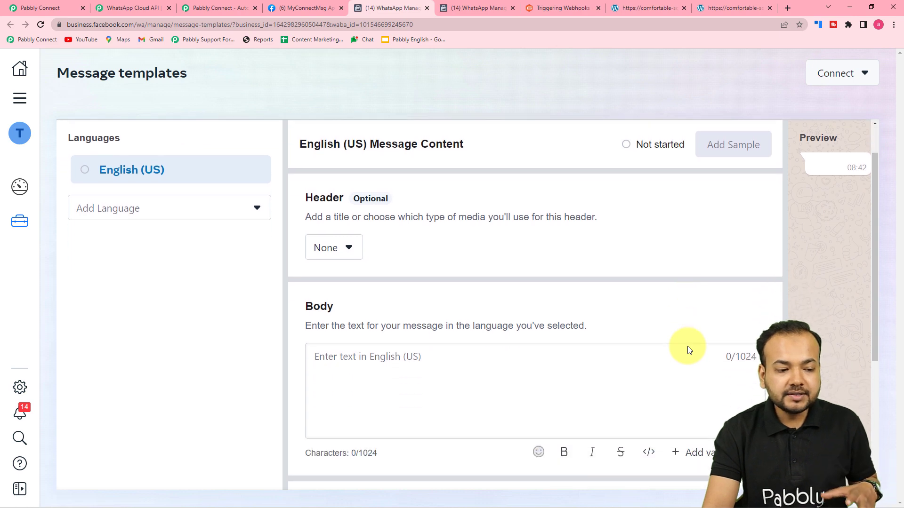
scroll(436, 280, down, 2)
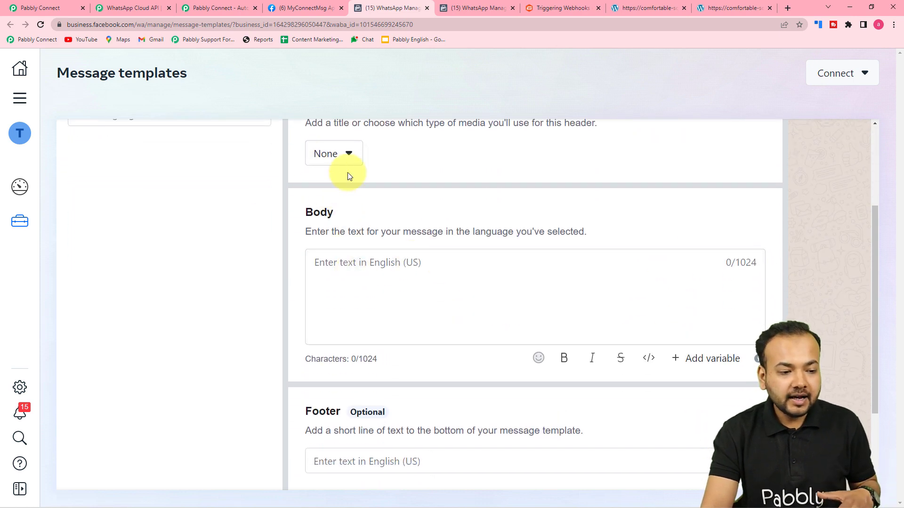
scroll(330, 218, up, 1)
click(332, 202)
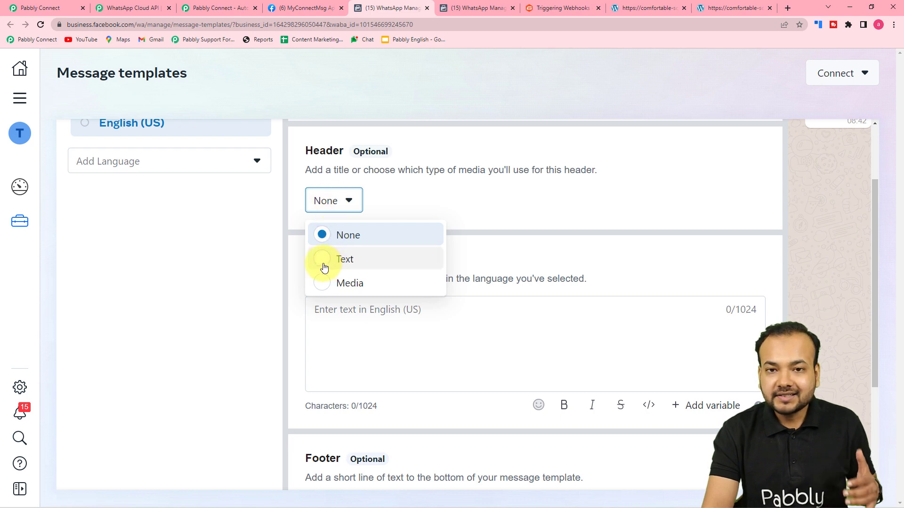
click(323, 285)
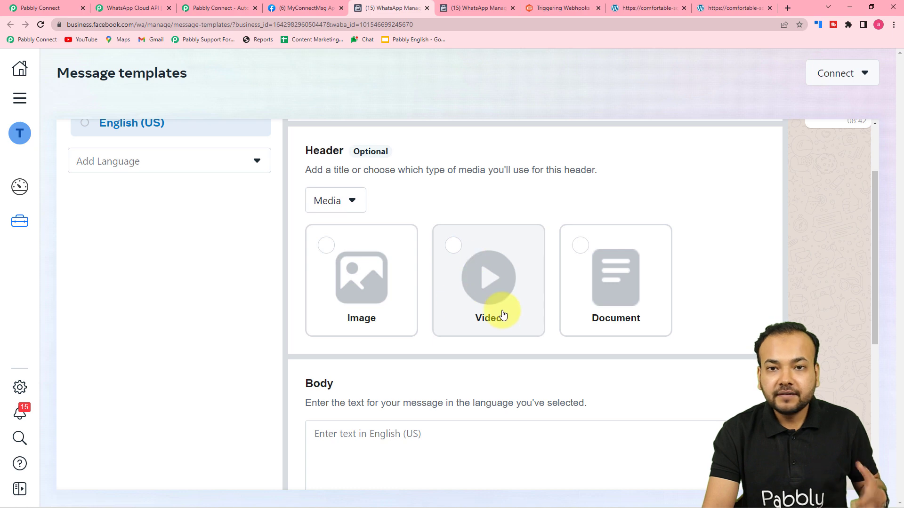
Step: Write "hello" in the template body and add the variable {{1}} after it
scroll(579, 306, down, 5)
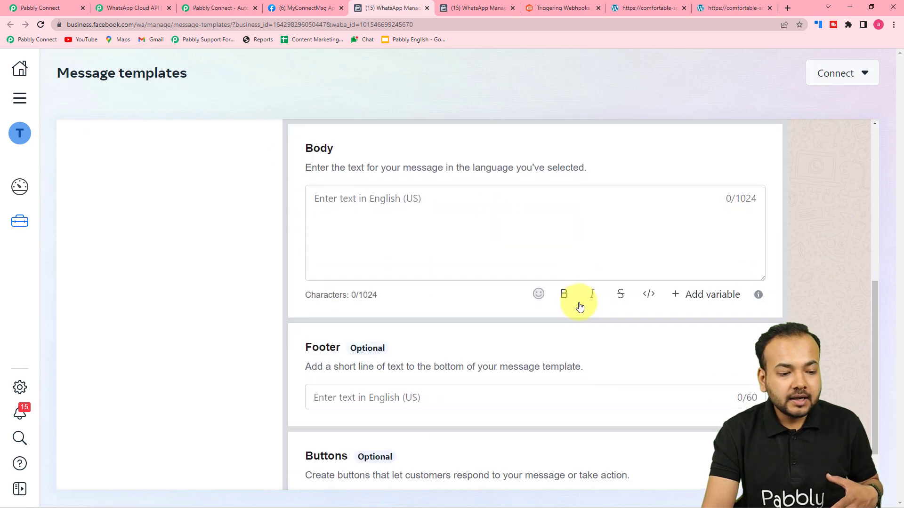
click(376, 222)
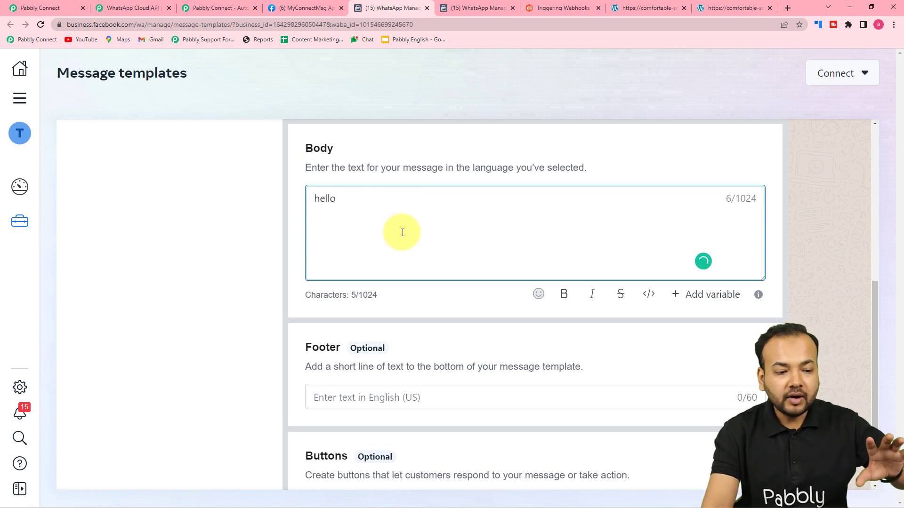
click(693, 297)
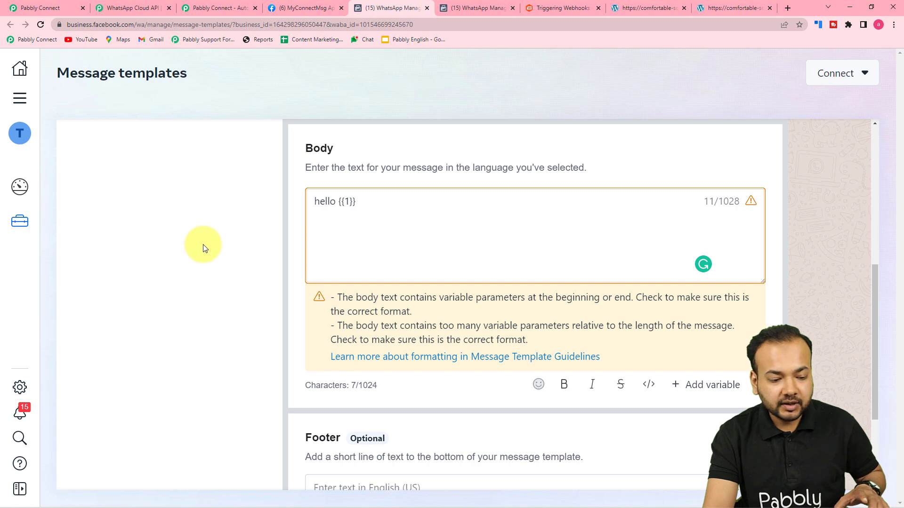
Step: Review the draft template's footer, buttons and message preview, and discard the draft without submitting it
scroll(202, 248, down, 1)
scroll(202, 245, down, 2)
scroll(351, 206, up, 3)
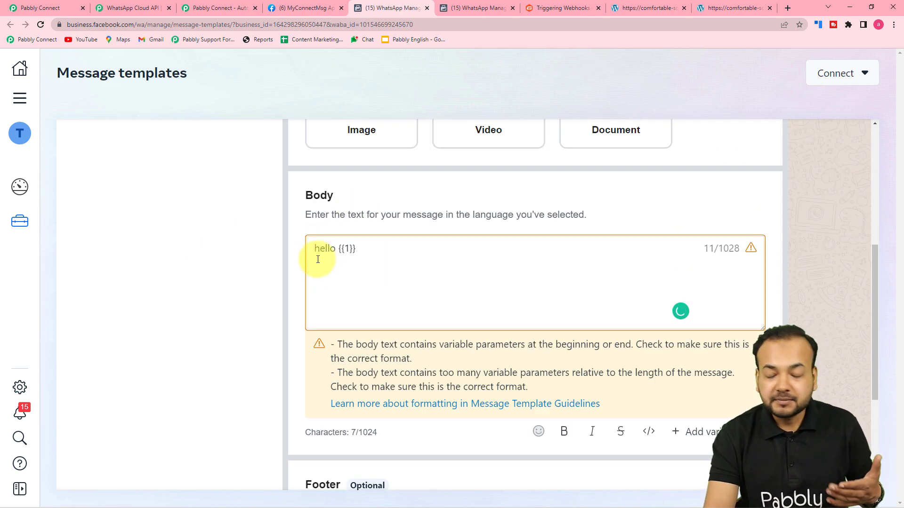
scroll(272, 260, down, 1)
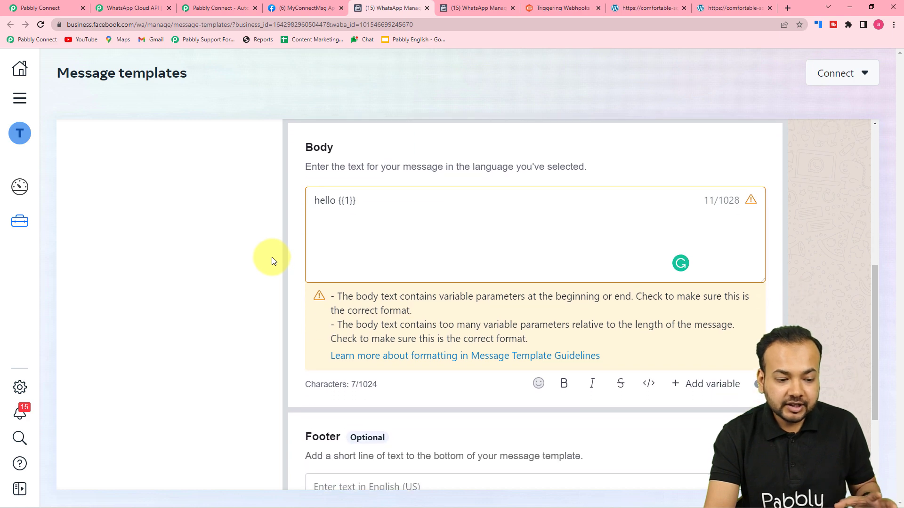
scroll(272, 260, down, 3)
scroll(271, 258, up, 1)
scroll(316, 357, down, 1)
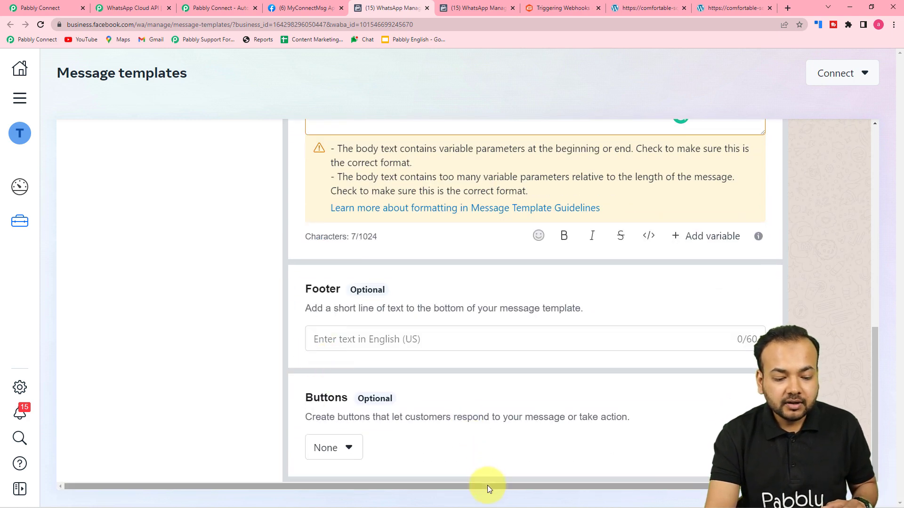
drag(487, 484, 654, 487)
scroll(727, 321, up, 8)
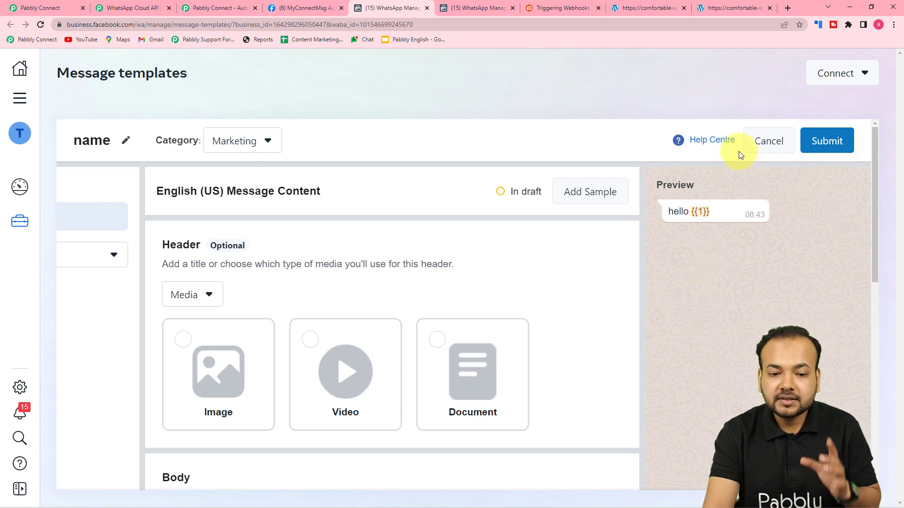
click(761, 155)
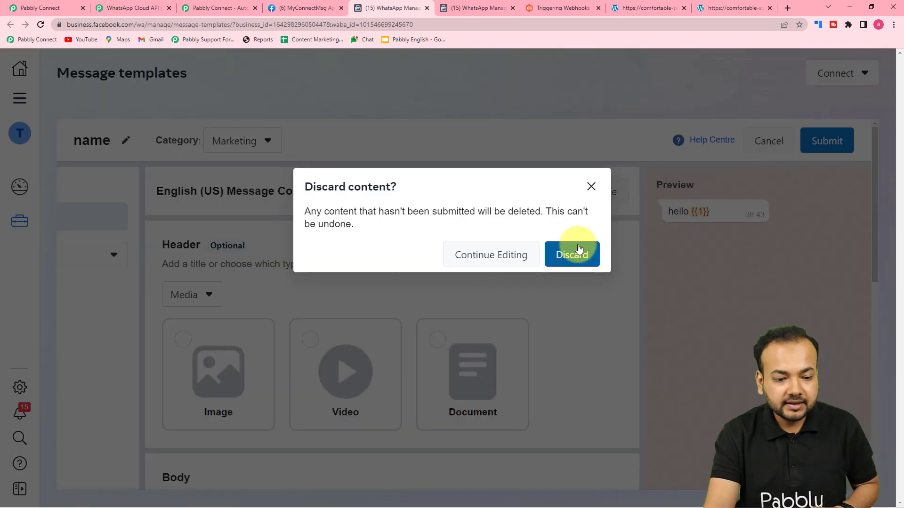
click(577, 249)
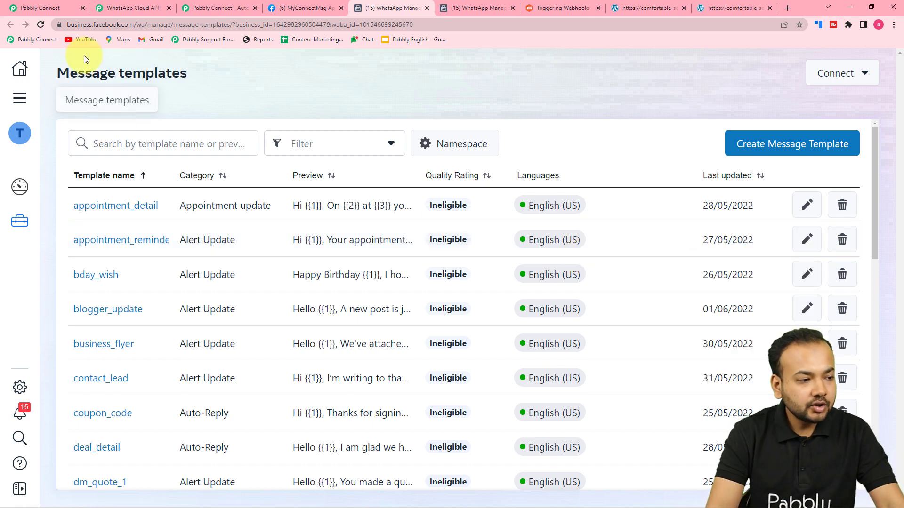
Step: Open the reply_to_lead message template and examine its body text and variable, footer and buttons
click(57, 11)
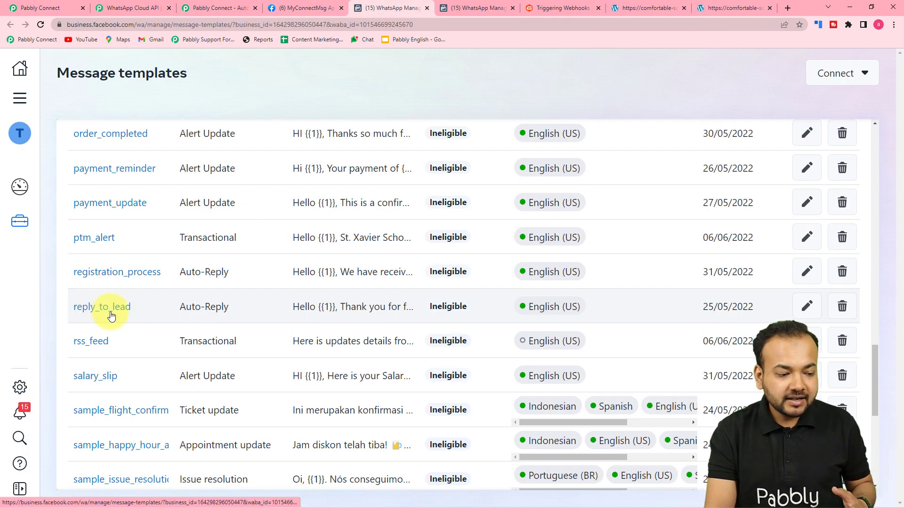
click(134, 314)
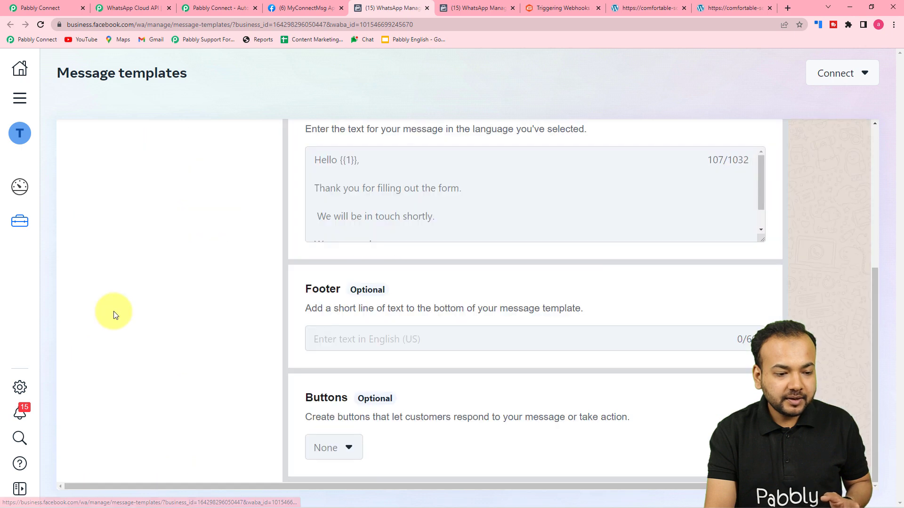
scroll(293, 310, up, 2)
scroll(294, 313, down, 2)
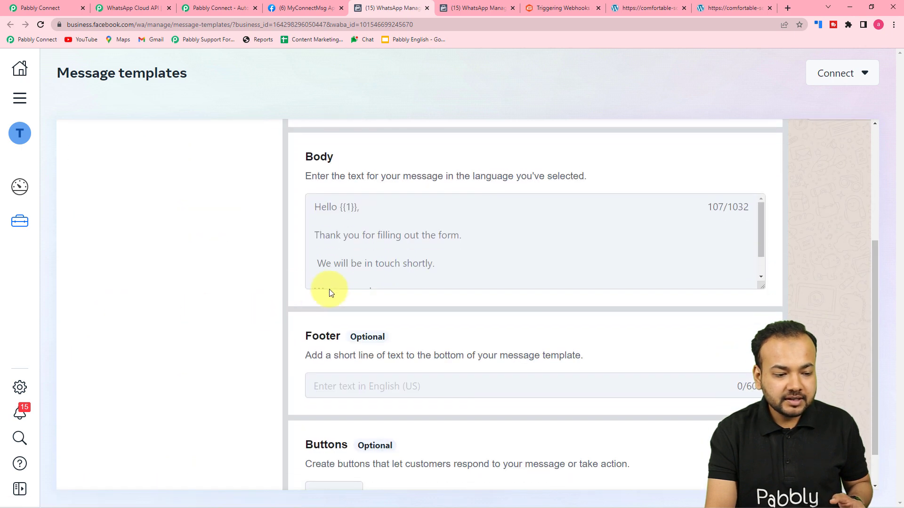
scroll(334, 272, down, 1)
scroll(334, 272, up, 1)
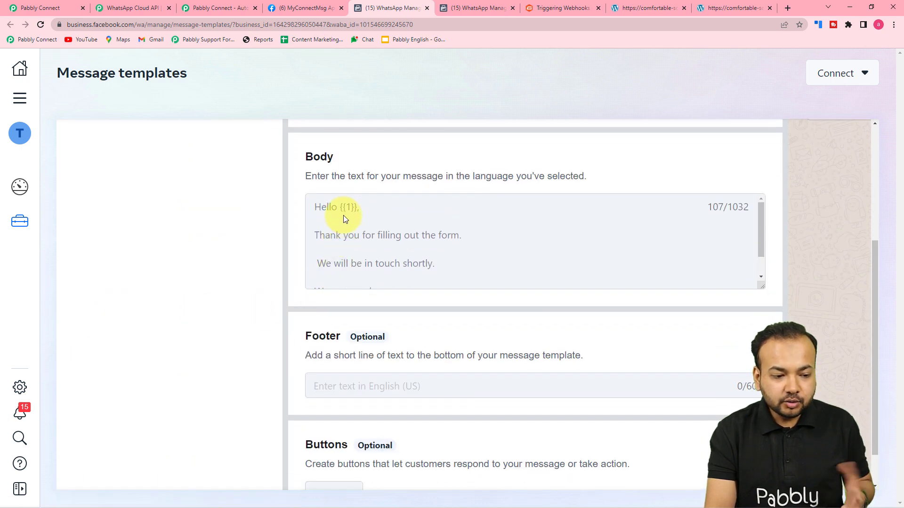
scroll(344, 216, down, 1)
scroll(346, 221, up, 1)
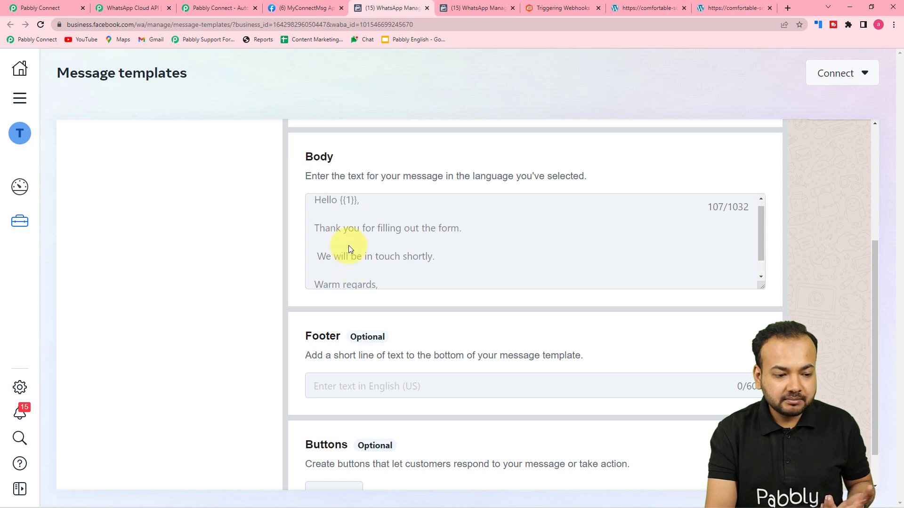
scroll(349, 246, up, 1)
scroll(350, 247, down, 1)
scroll(349, 247, up, 1)
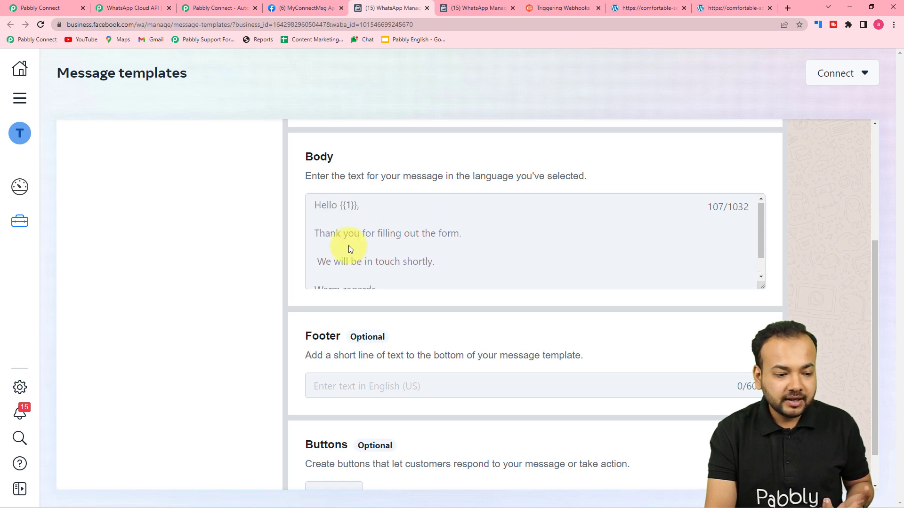
Step: Review the rest of the reply_to_lead template's body, including the {{2}} variable, and its message preview
scroll(350, 248, down, 1)
scroll(487, 463, down, 1)
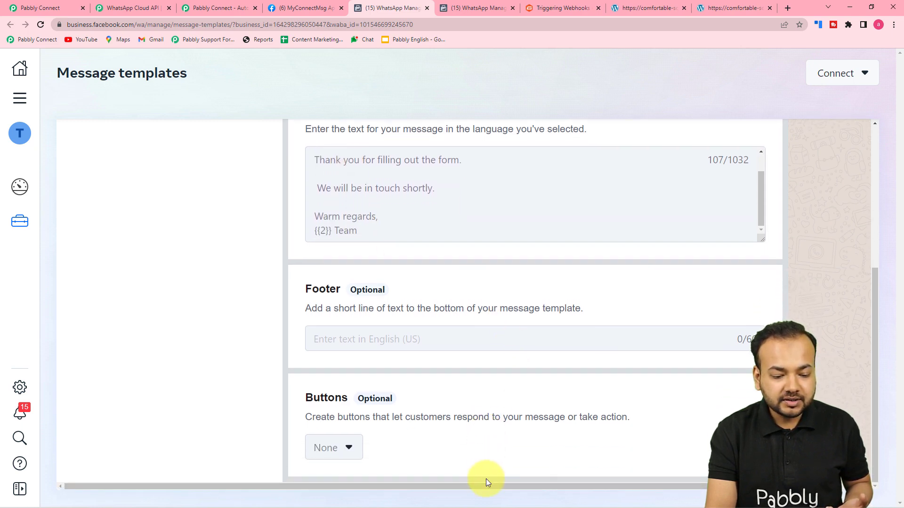
scroll(514, 484, right, 3)
scroll(758, 304, up, 5)
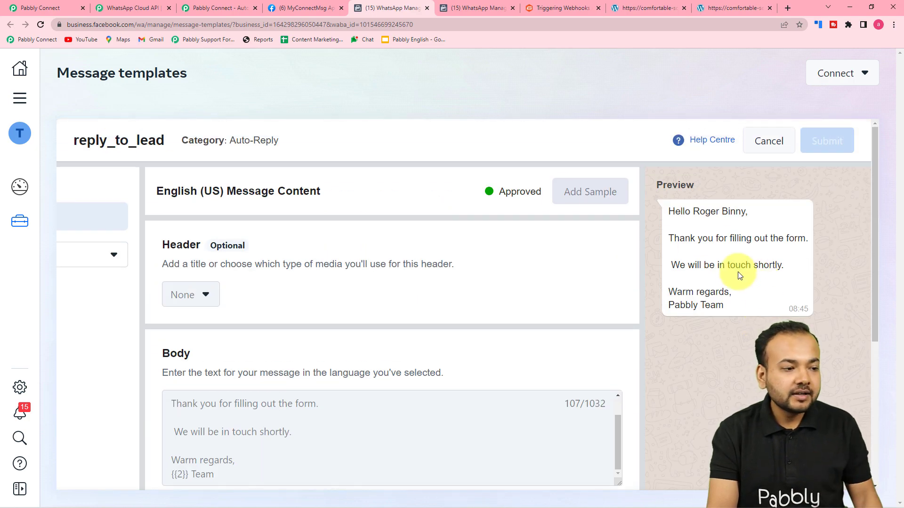
Step: Return to Pabbly Connect and choose reply_to_lead as the template for the Send Template Message action
click(40, 8)
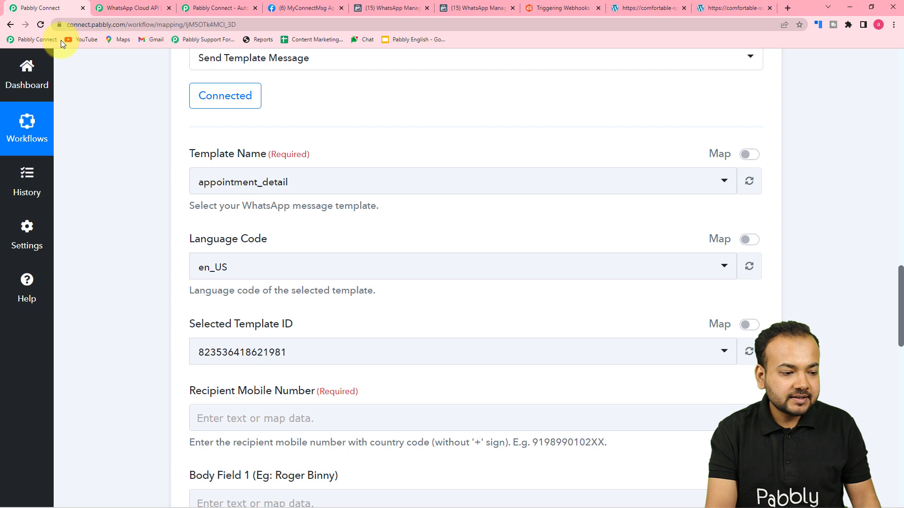
click(294, 188)
text(repl)
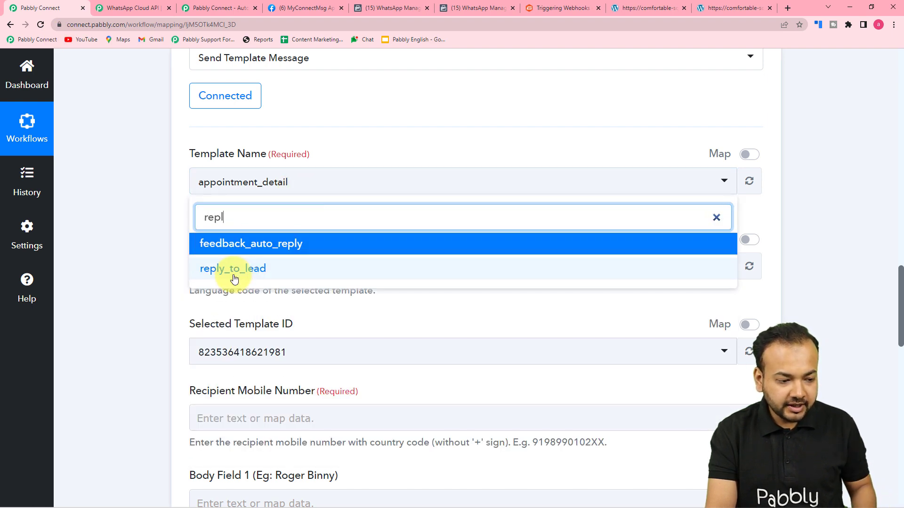
click(210, 272)
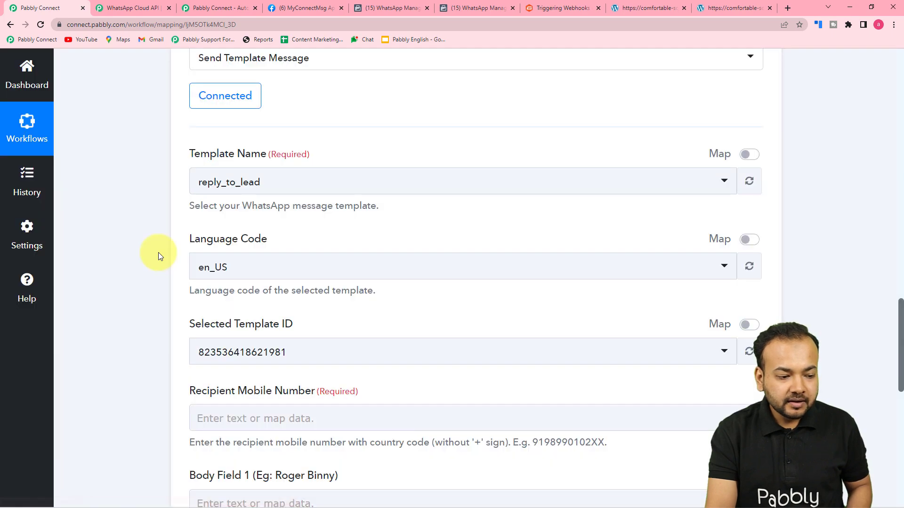
scroll(158, 256, down, 2)
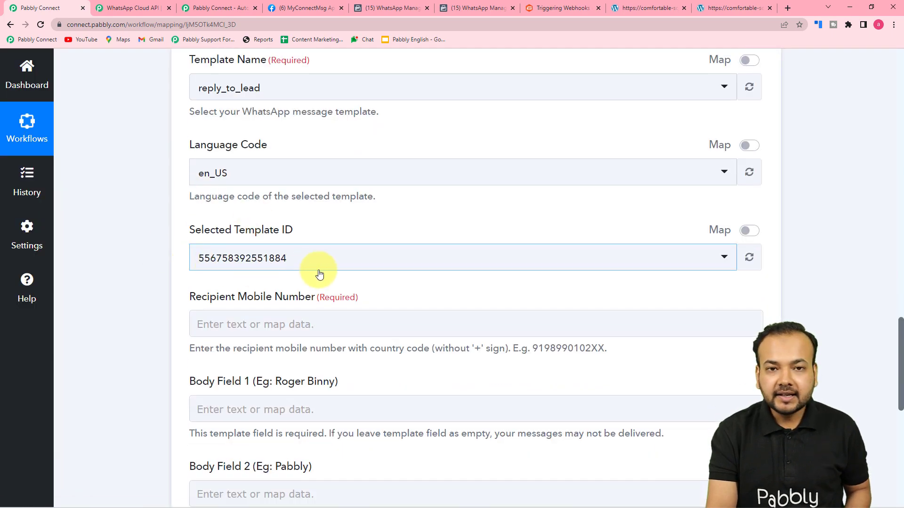
scroll(318, 270, down, 2)
scroll(318, 270, up, 1)
scroll(318, 270, down, 2)
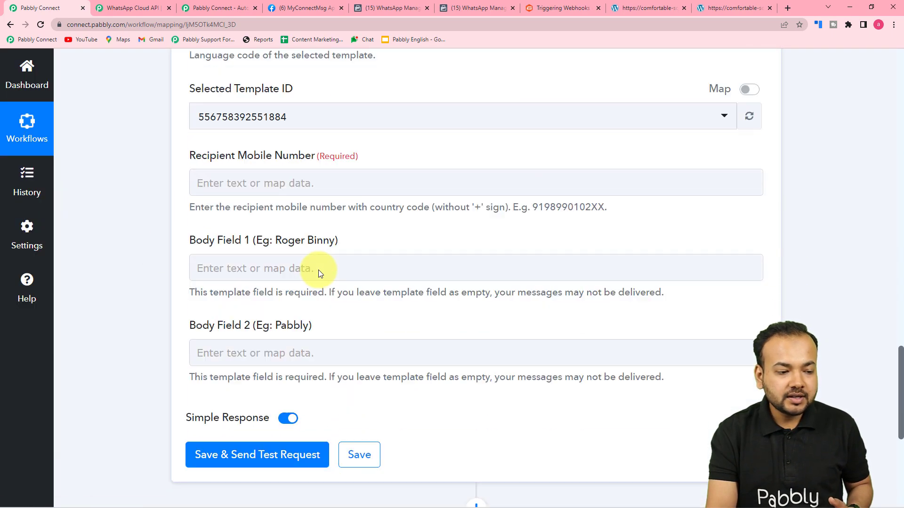
Step: Map the Recipient Mobile Number to the phone number in field 14 of the Gravity Forms response
click(287, 188)
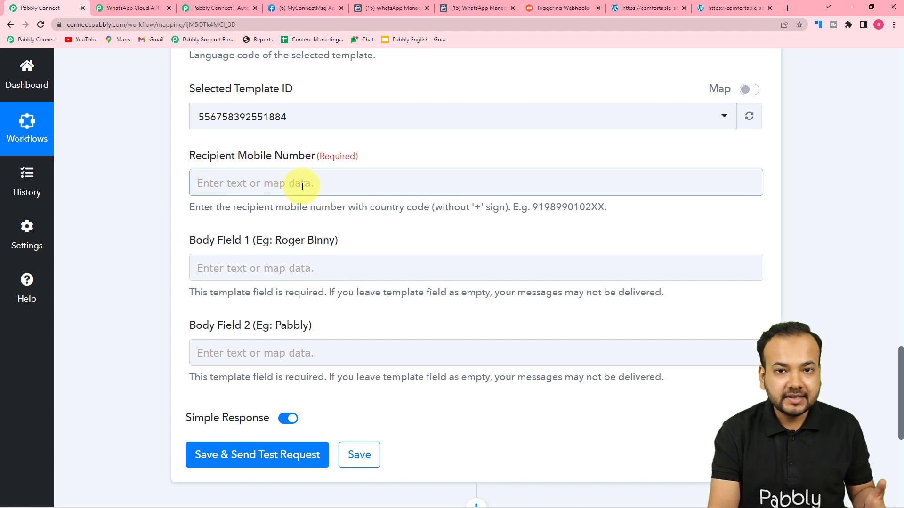
scroll(336, 227, up, 15)
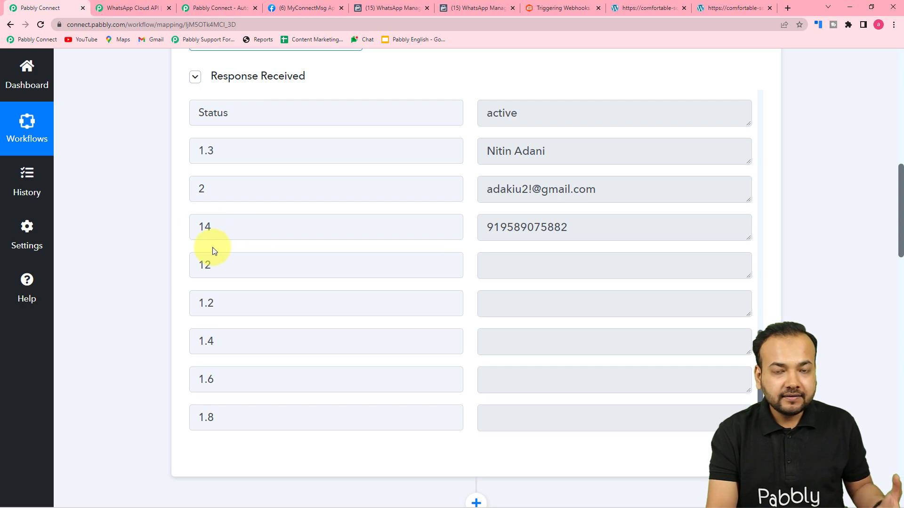
scroll(148, 270, down, 15)
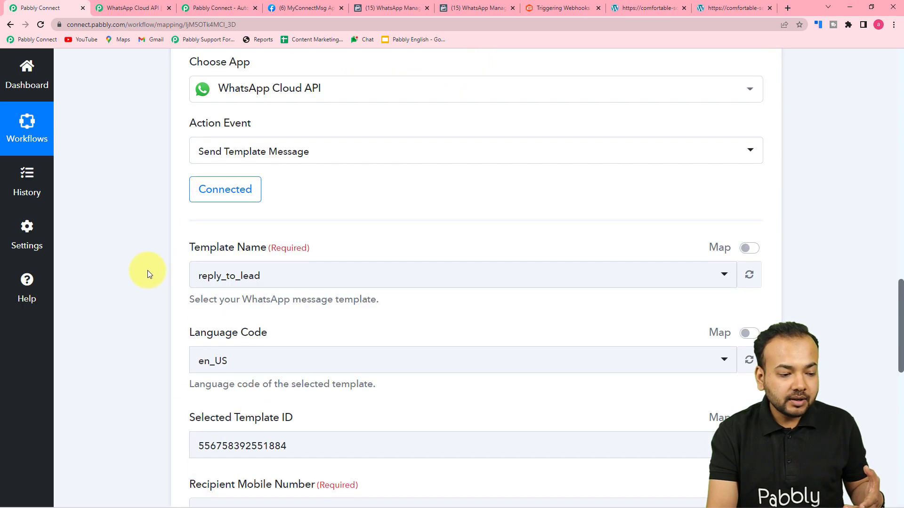
scroll(250, 222, up, 4)
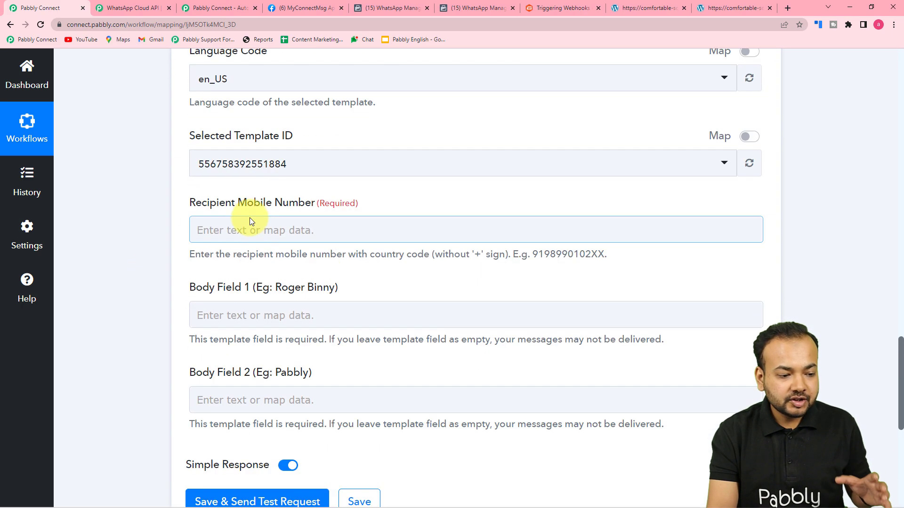
click(250, 230)
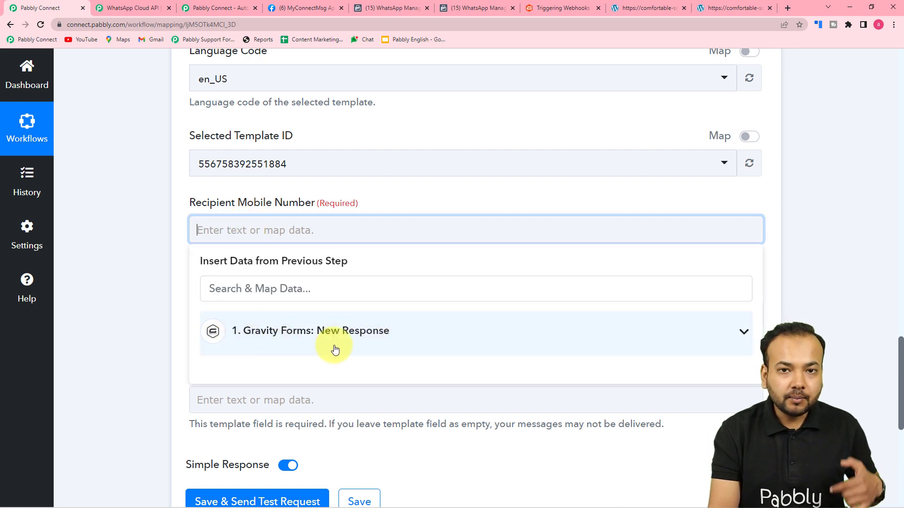
click(288, 343)
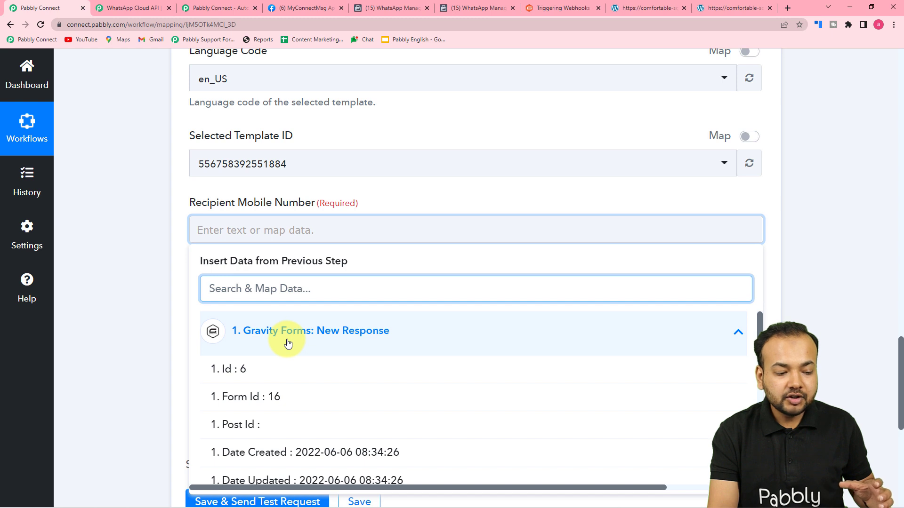
scroll(288, 343, down, 7)
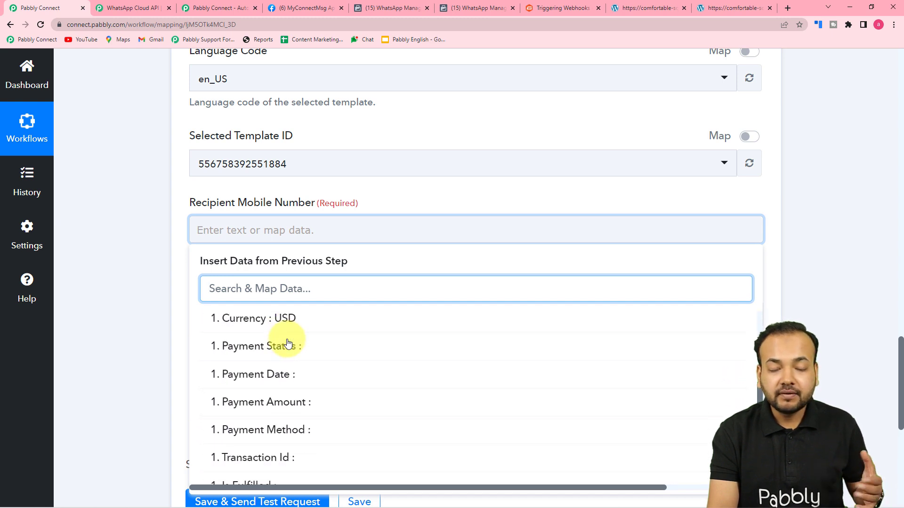
scroll(289, 343, down, 4)
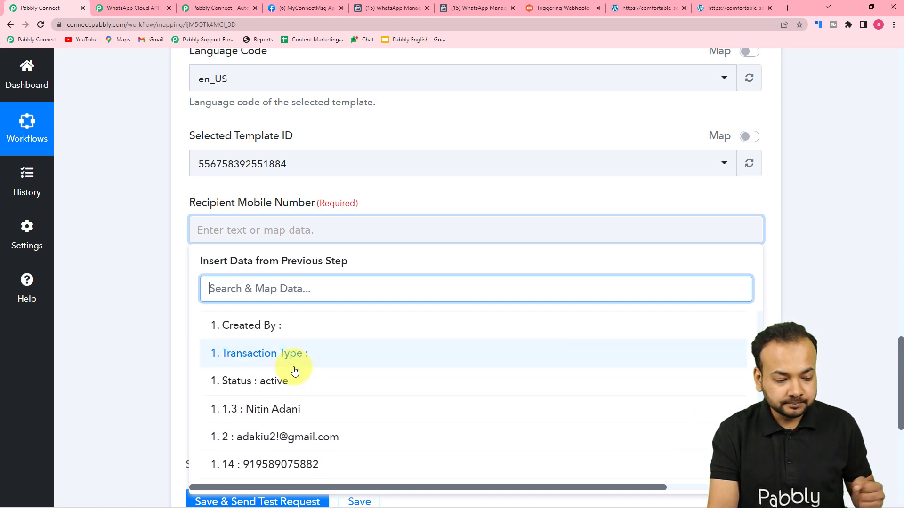
scroll(295, 372, down, 2)
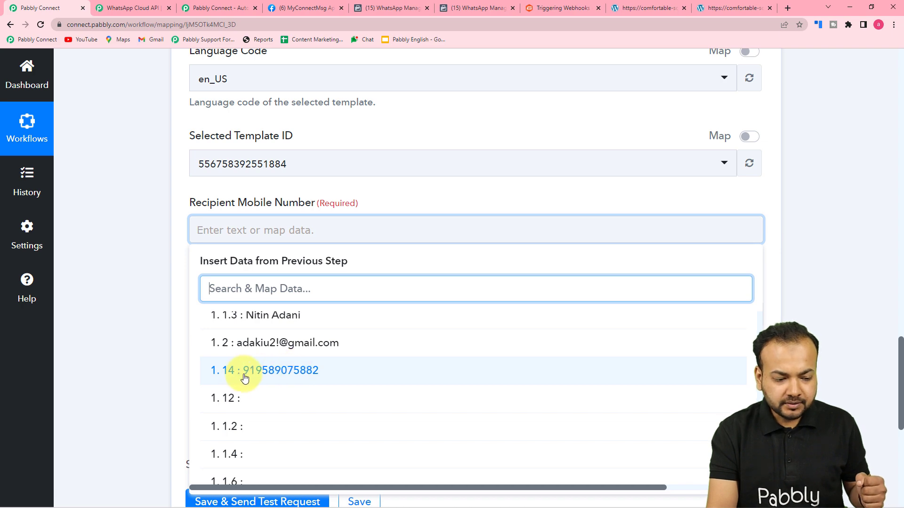
click(272, 376)
click(148, 270)
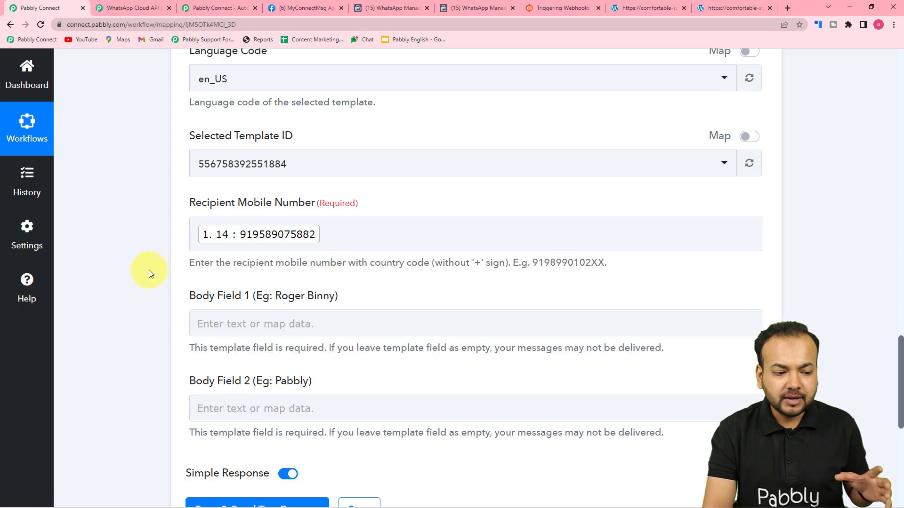
Step: Switch to the reply_to_lead template in WhatsApp Manager and examine where variables {{1}} and {{2}} appear in the body and preview
scroll(149, 270, down, 2)
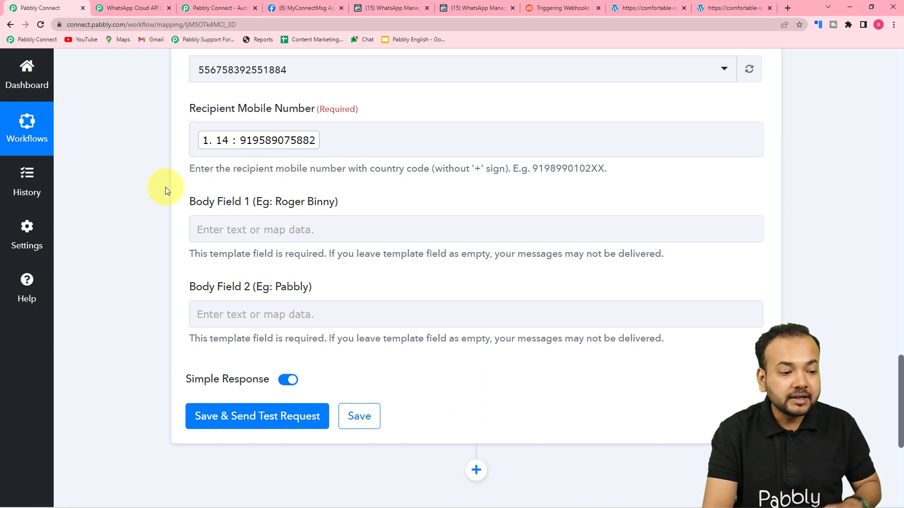
scroll(188, 189, down, 2)
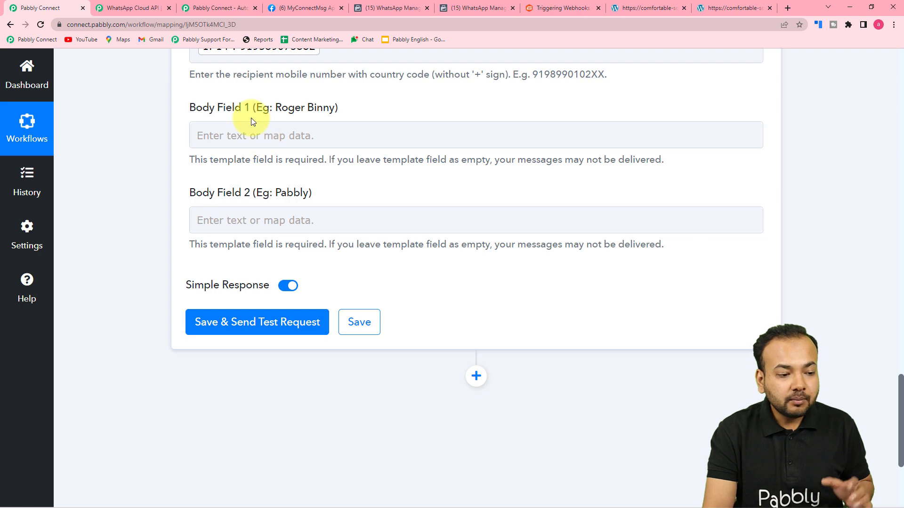
click(337, 11)
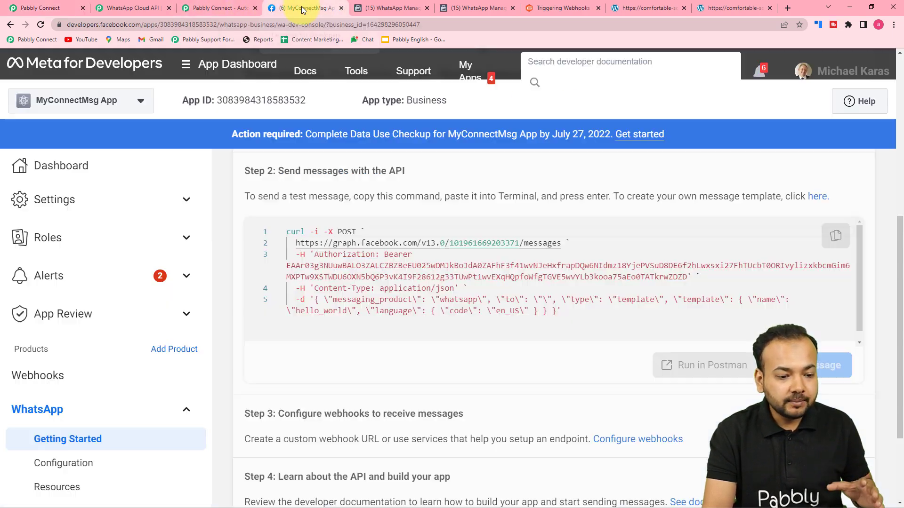
click(359, 11)
scroll(282, 283, down, 2)
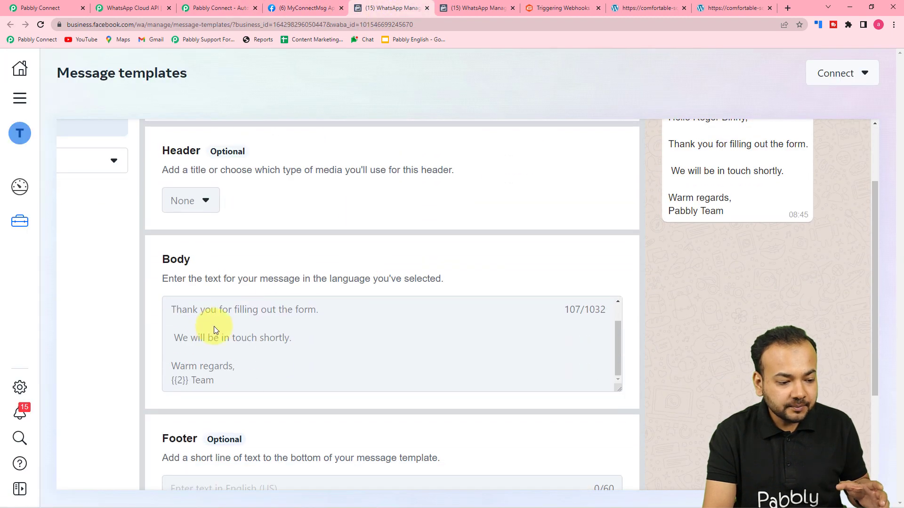
scroll(214, 326, down, 1)
scroll(225, 394, up, 4)
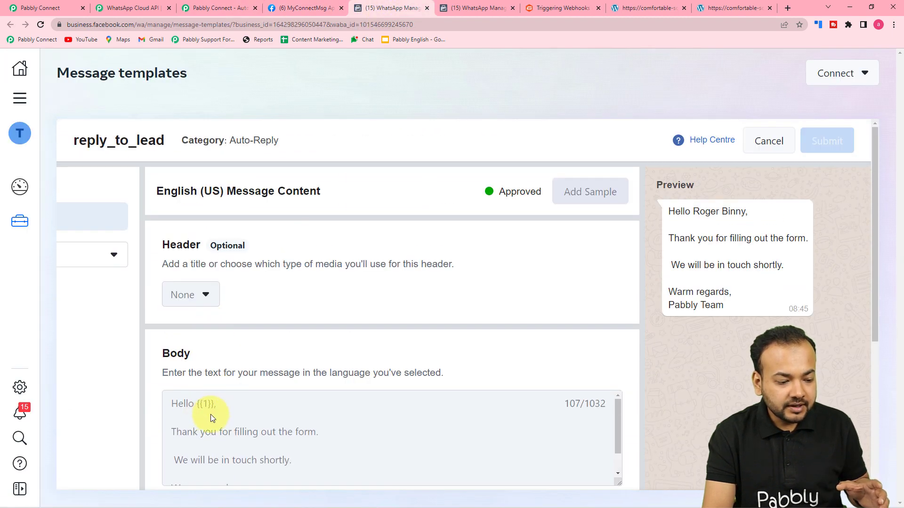
scroll(211, 414, down, 1)
scroll(186, 437, down, 4)
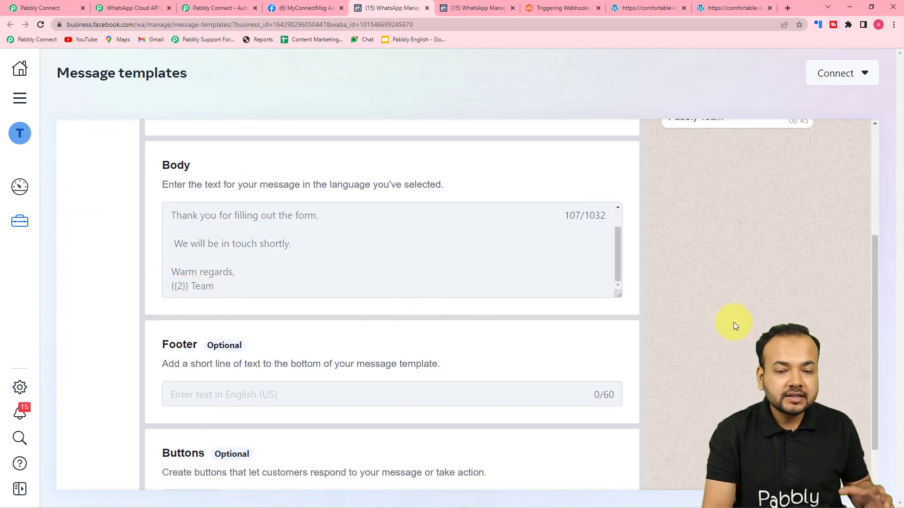
scroll(734, 322, up, 4)
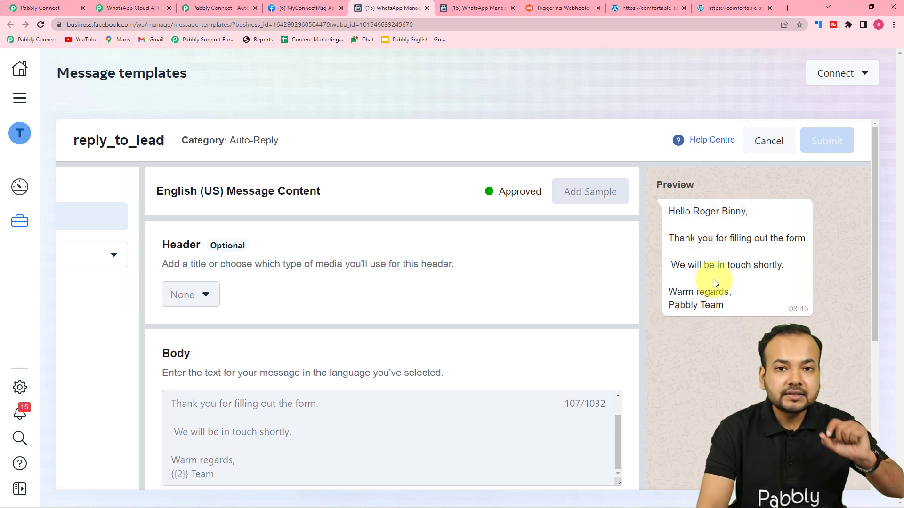
Step: Back in Pabbly Connect, map Body Field 1 to the respondent's name in field 1.3 of the Gravity Forms response
click(30, 8)
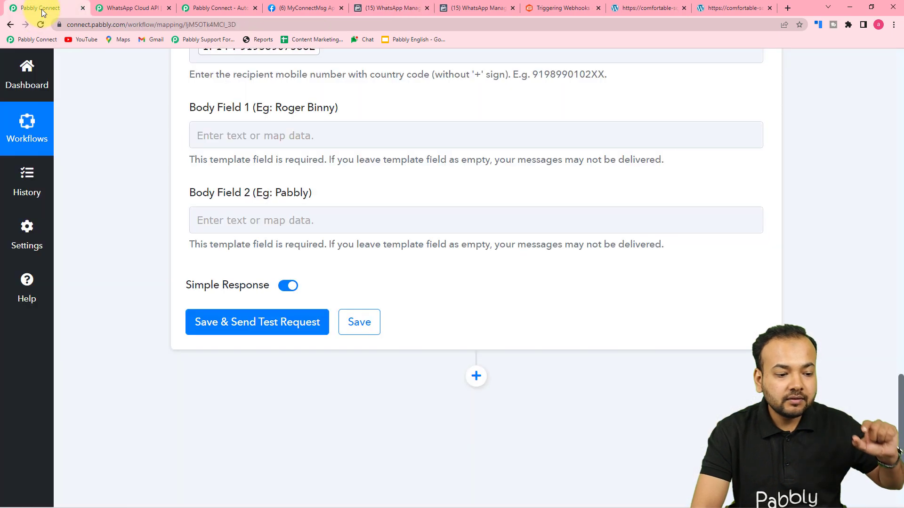
click(318, 140)
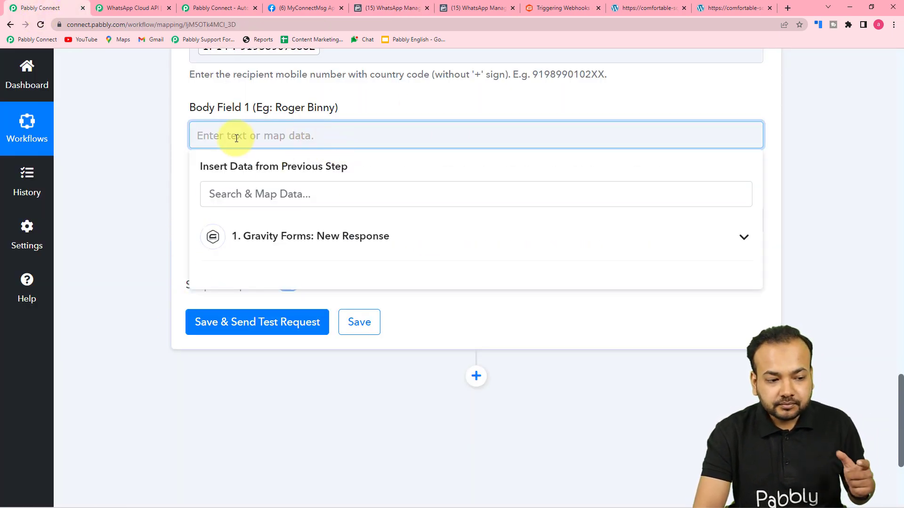
click(307, 237)
scroll(304, 330, down, 5)
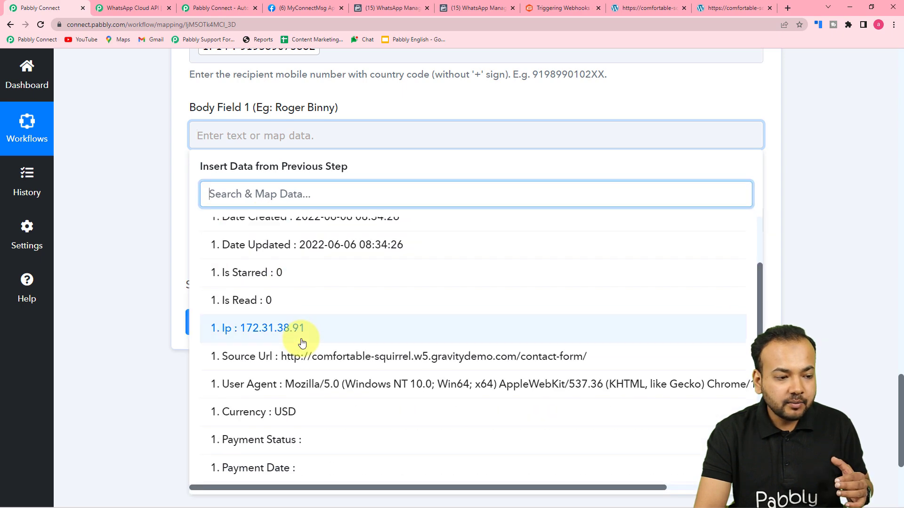
scroll(302, 343, down, 8)
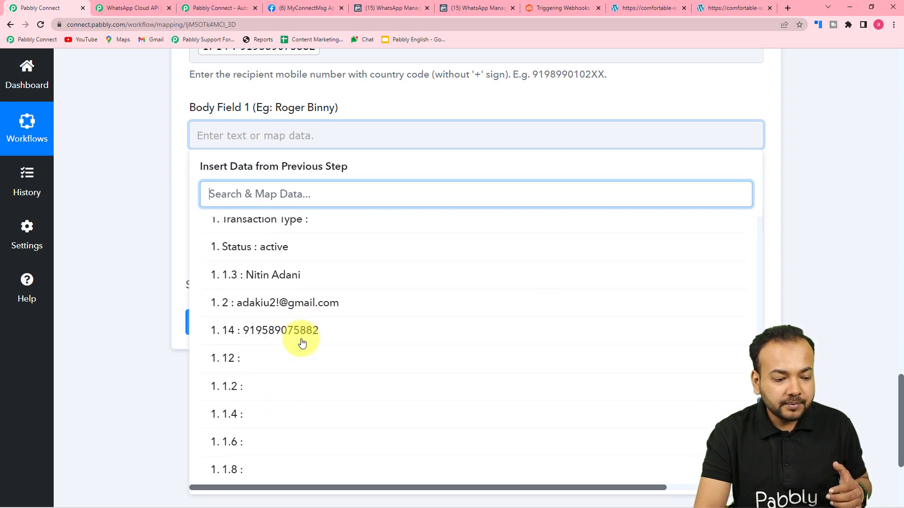
click(269, 365)
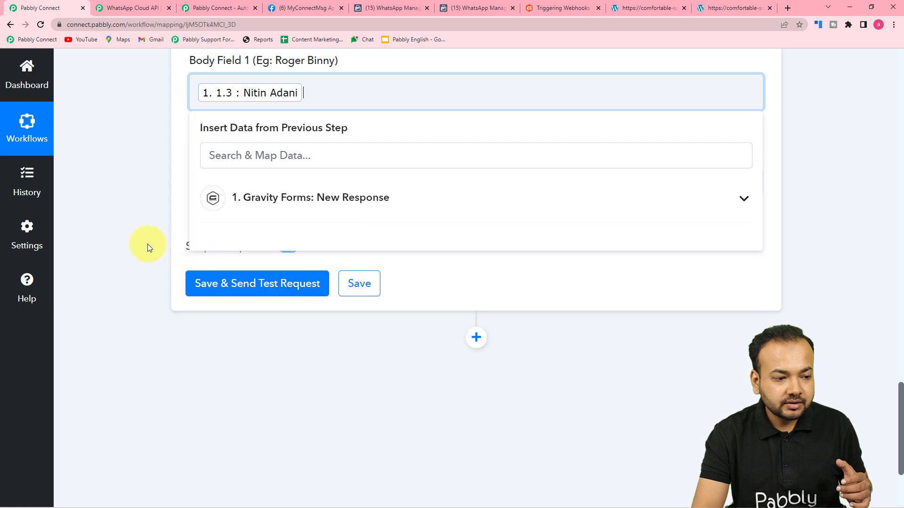
click(147, 244)
Step: Check what {{2}} stands for in the reply_to_lead template and set Body Field 2 in Pabbly Connect to "Pabbly"
click(269, 177)
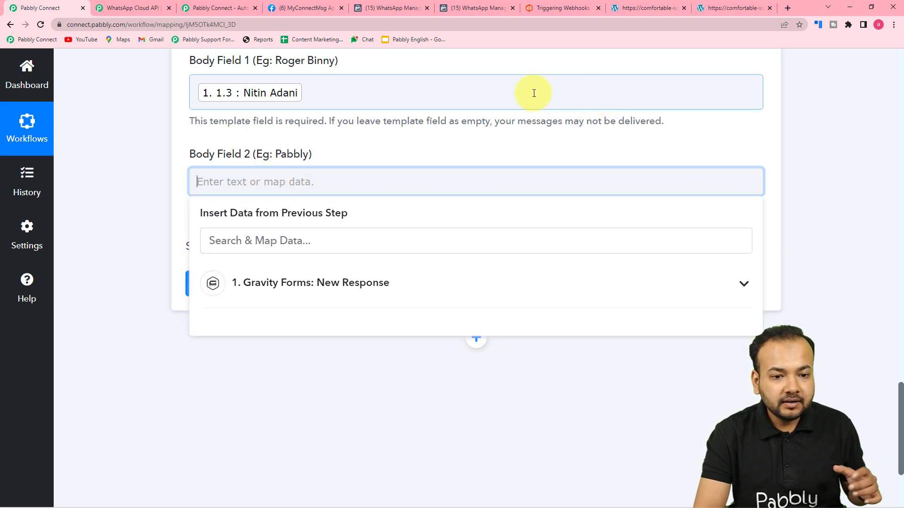
click(307, 5)
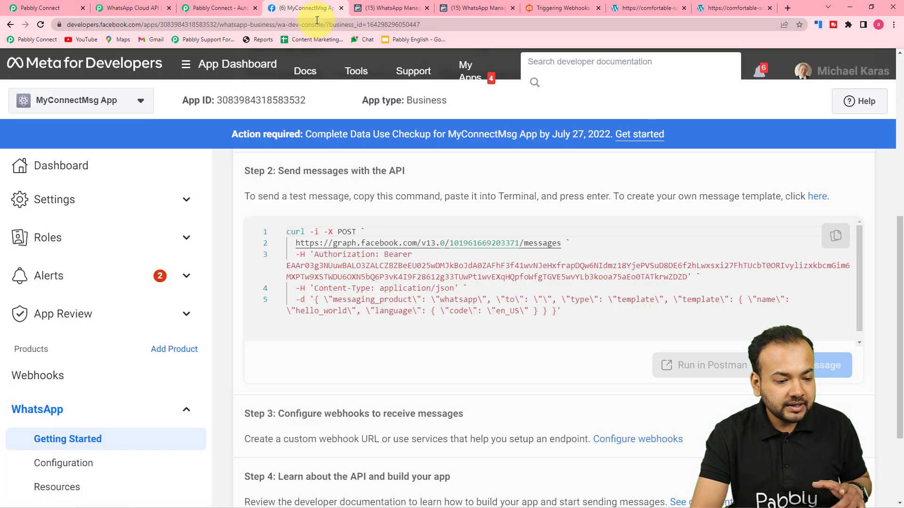
click(375, 12)
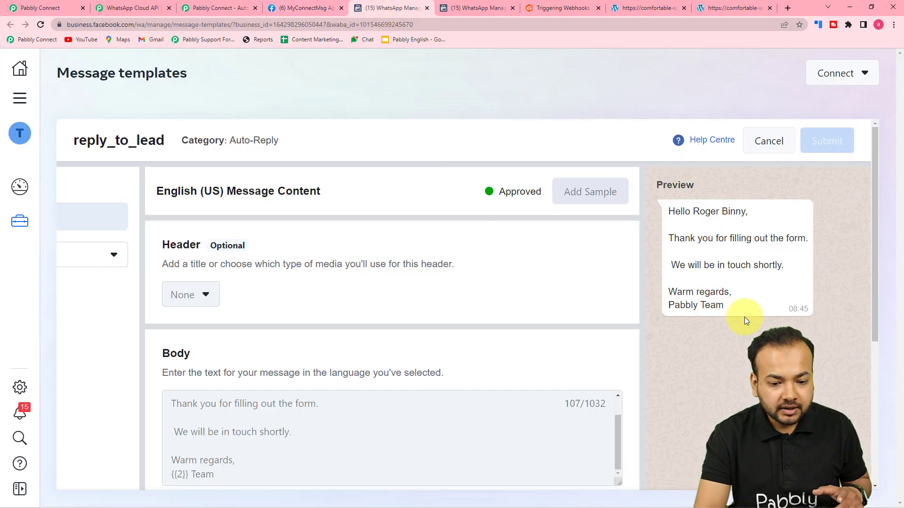
scroll(626, 327, down, 3)
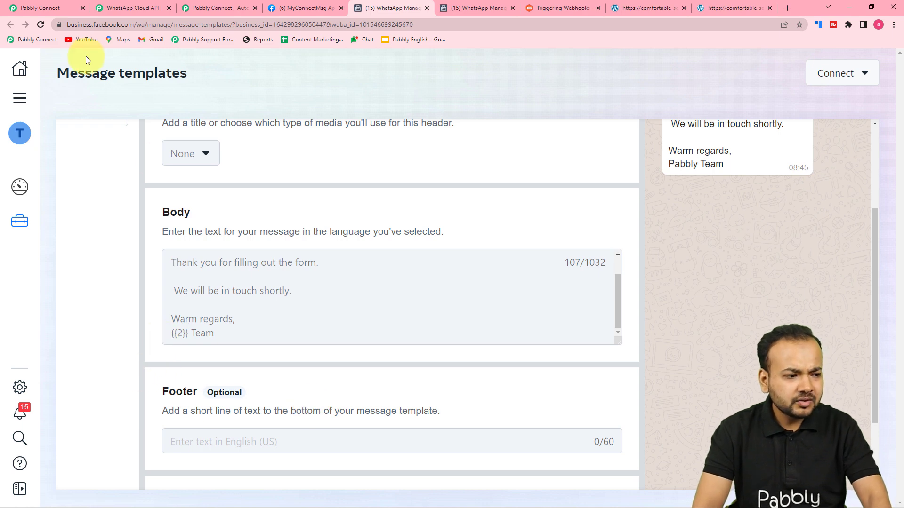
click(50, 8)
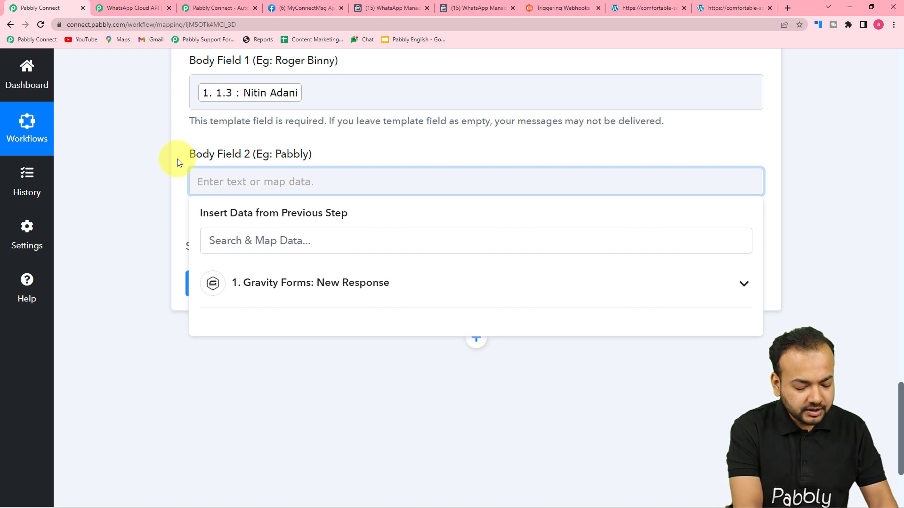
text(Pabbly)
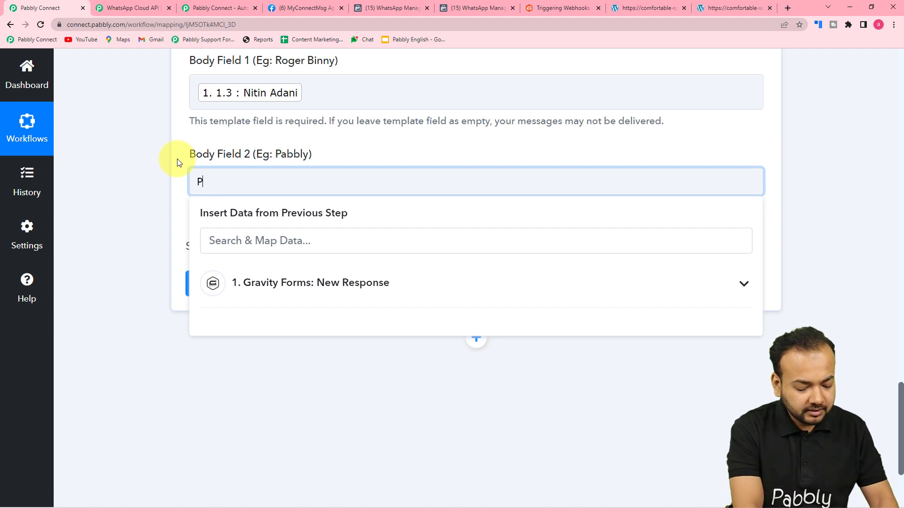
Step: Finish the Body Field 2 entry and review the template, recipient number and body field settings of the WhatsApp Cloud API action
click(100, 168)
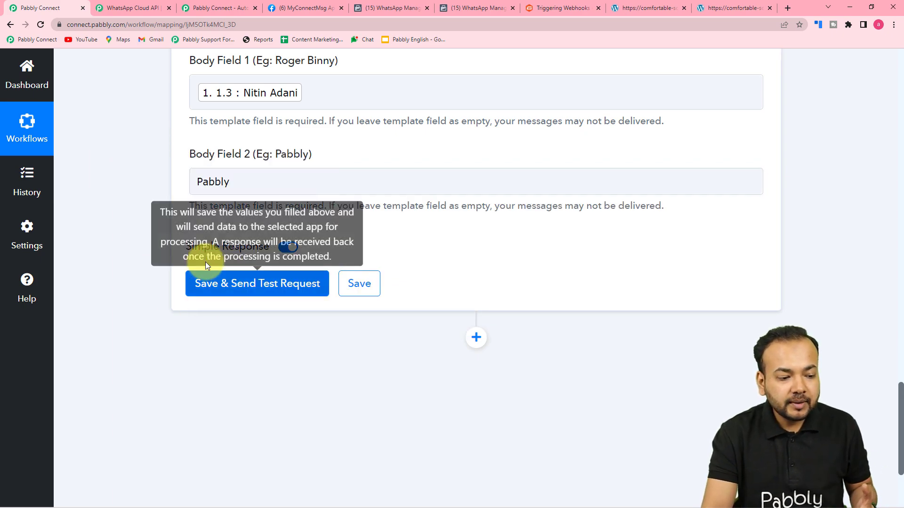
scroll(168, 266, up, 3)
scroll(168, 266, down, 4)
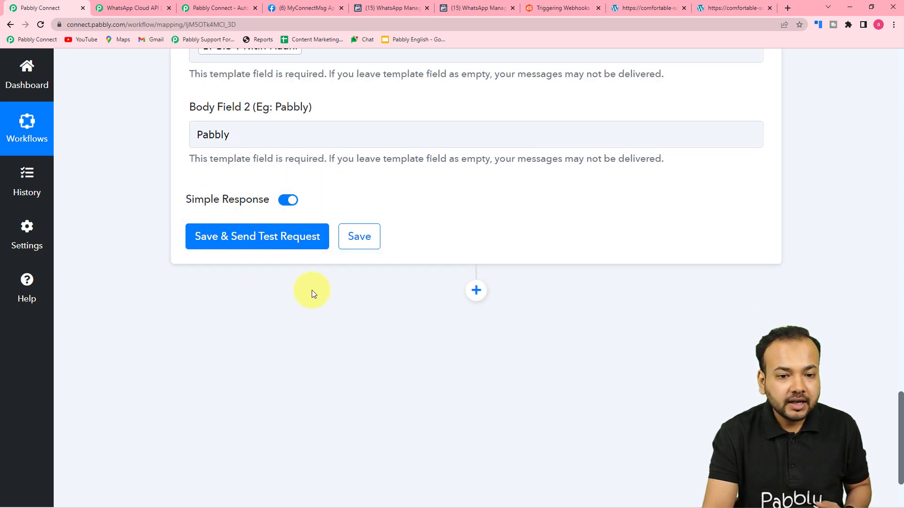
scroll(311, 290, up, 7)
scroll(312, 290, up, 1)
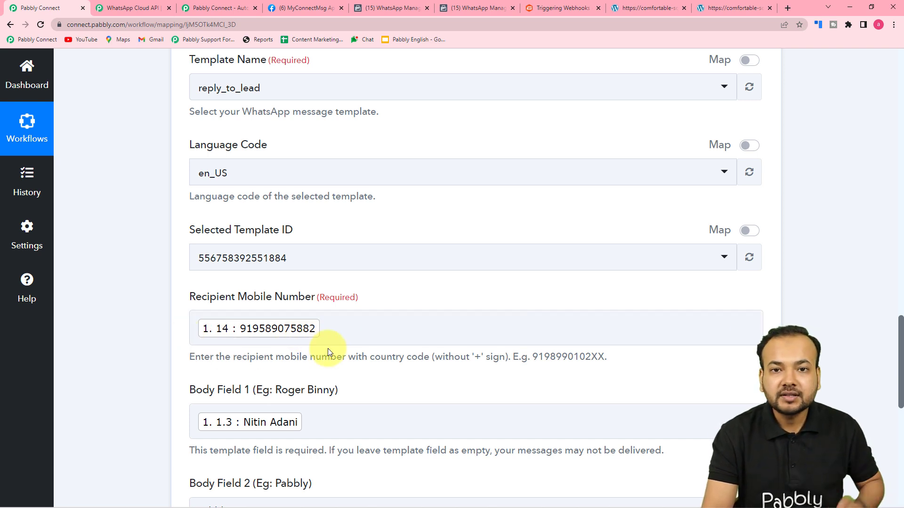
scroll(89, 200, down, 4)
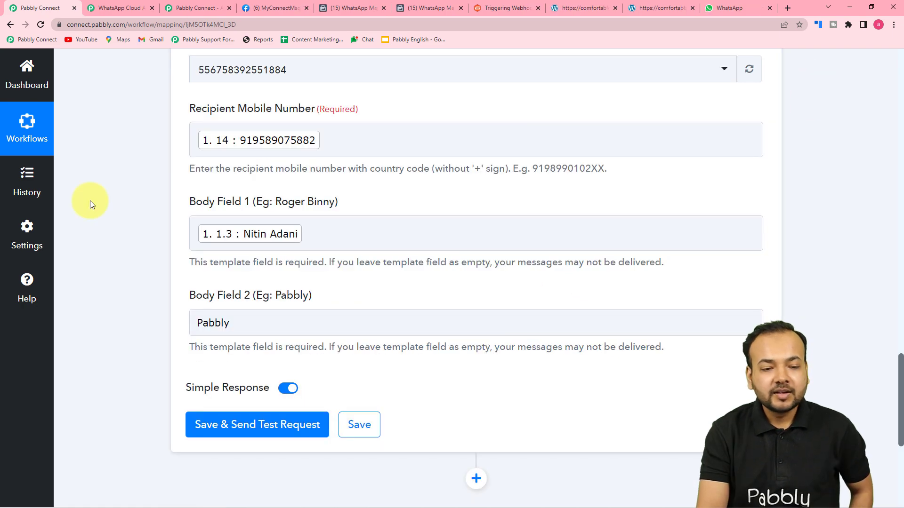
Step: Check the WhatsApp Web chat list, return to Pabbly Connect, and save the WhatsApp Cloud API action with a test request
click(720, 8)
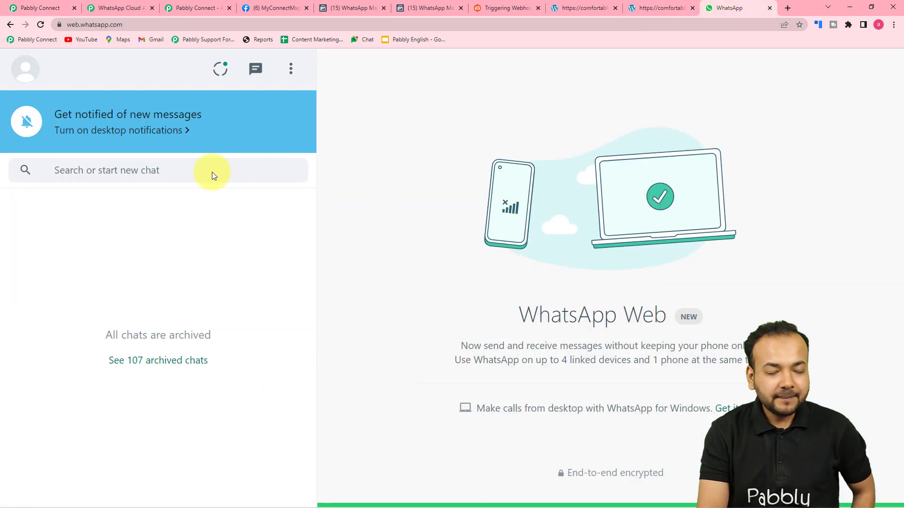
click(38, 8)
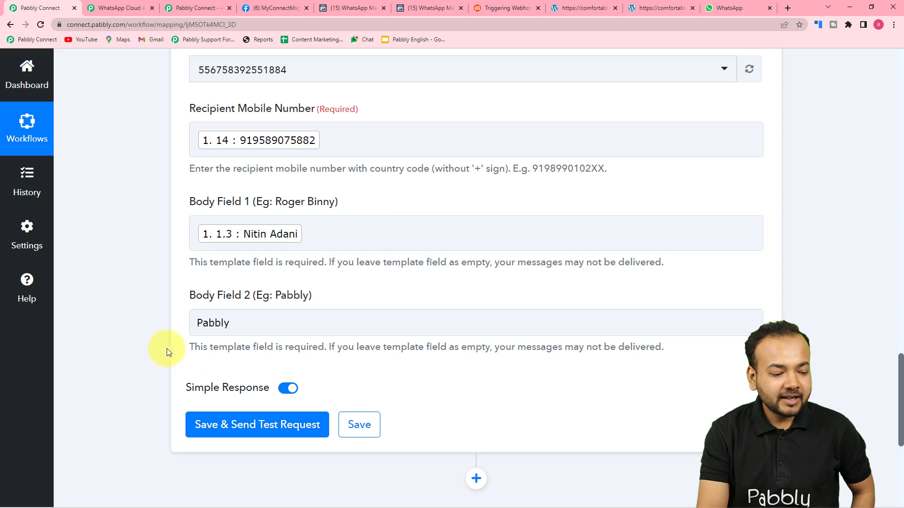
click(197, 424)
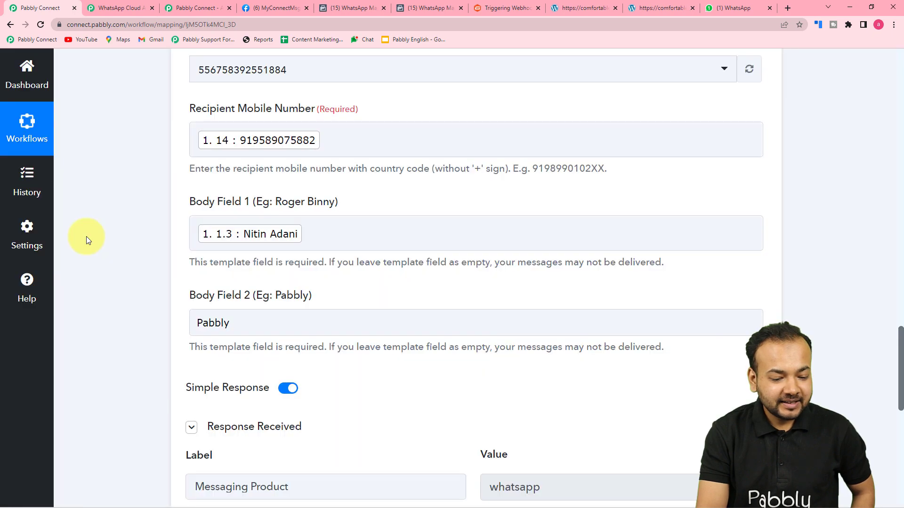
Step: Examine the response to the test request and open the Pabbly Office chat in WhatsApp Web to read the test message
scroll(86, 237, down, 4)
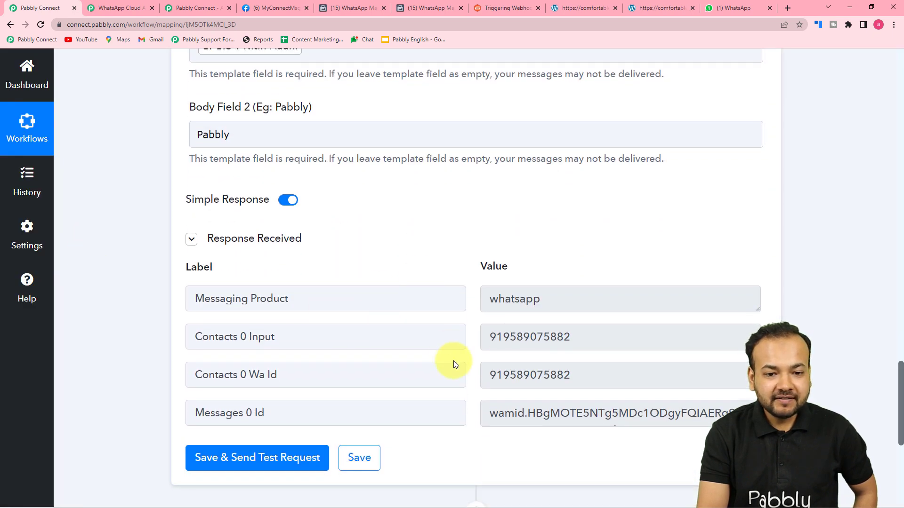
click(721, 10)
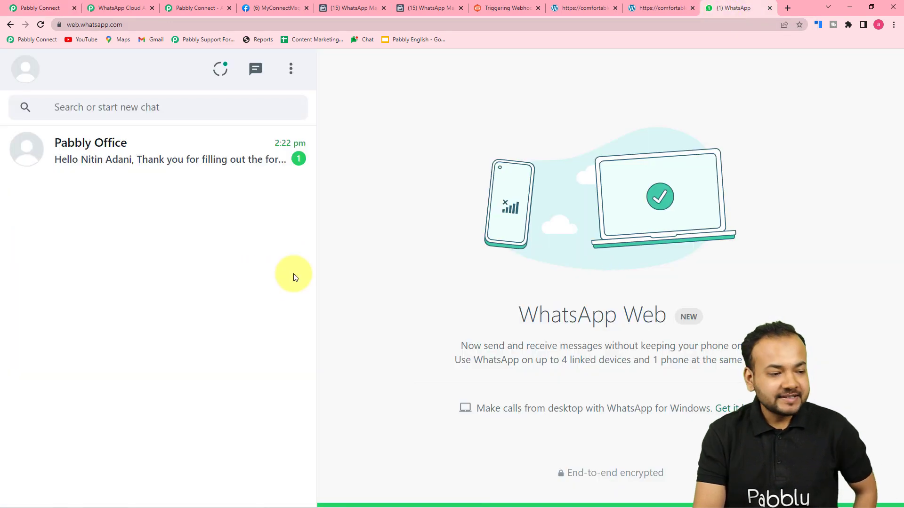
click(183, 165)
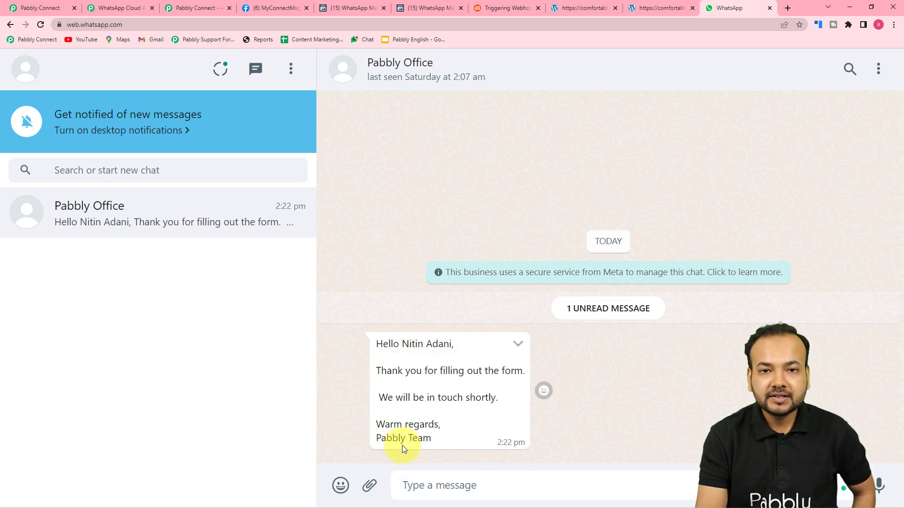
Step: Return to the Pabbly Connect workflow and review the action's template settings and the Gravity Forms trigger's received response
click(193, 7)
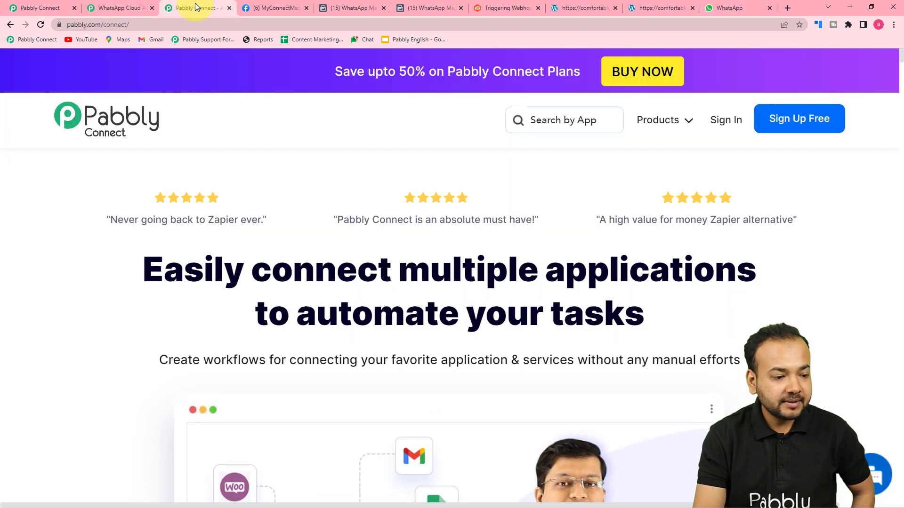
click(62, 7)
scroll(174, 231, up, 4)
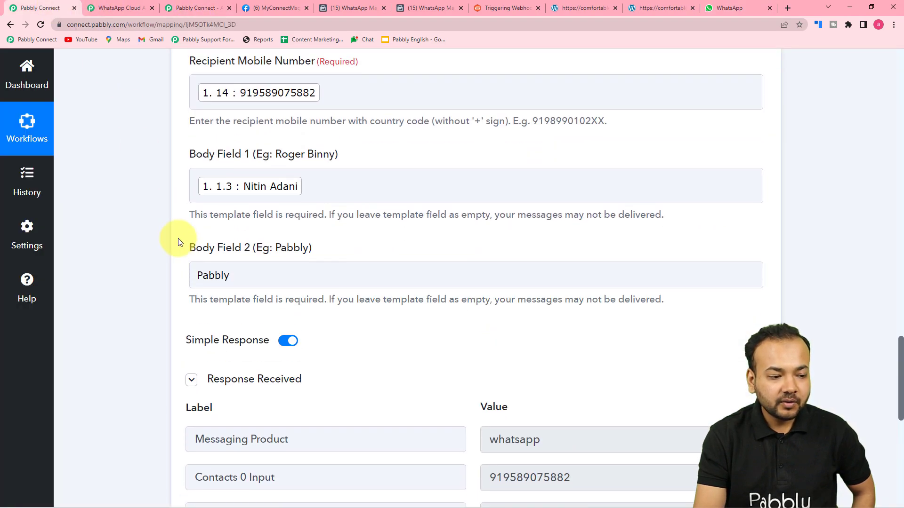
scroll(178, 241, up, 3)
scroll(238, 241, up, 5)
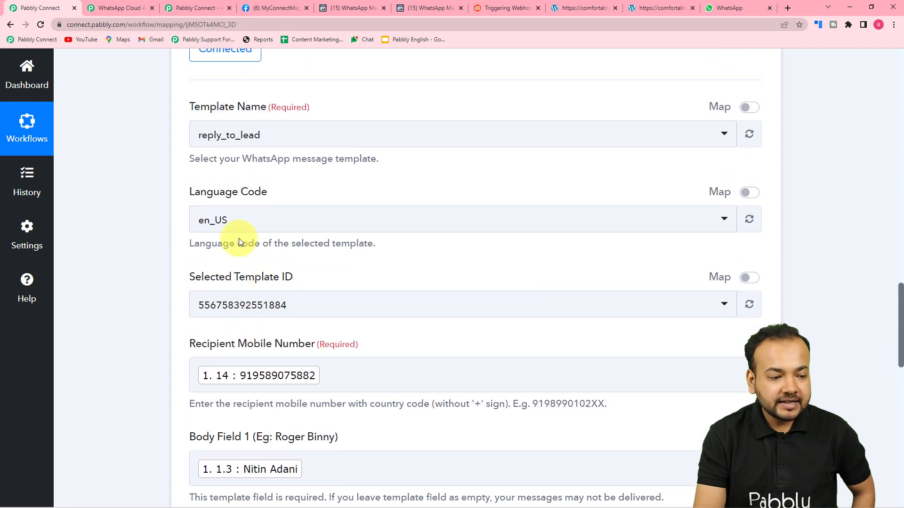
scroll(239, 242, up, 15)
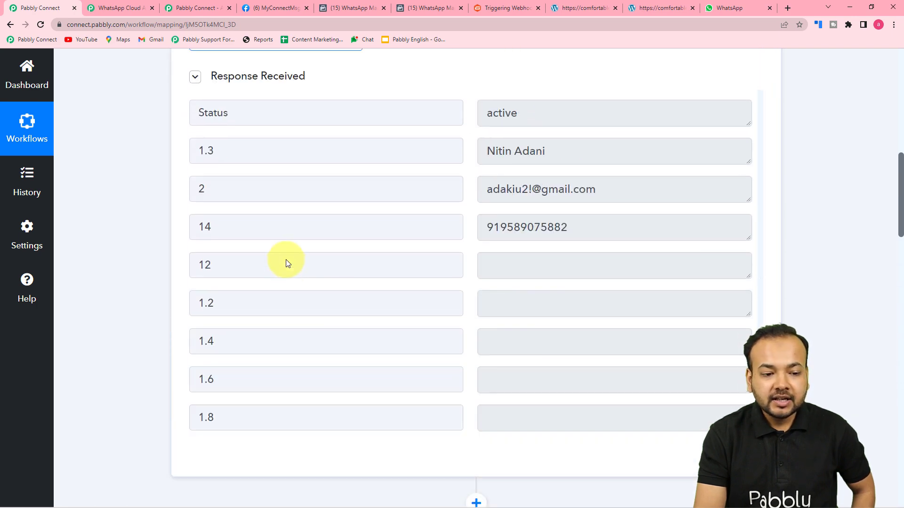